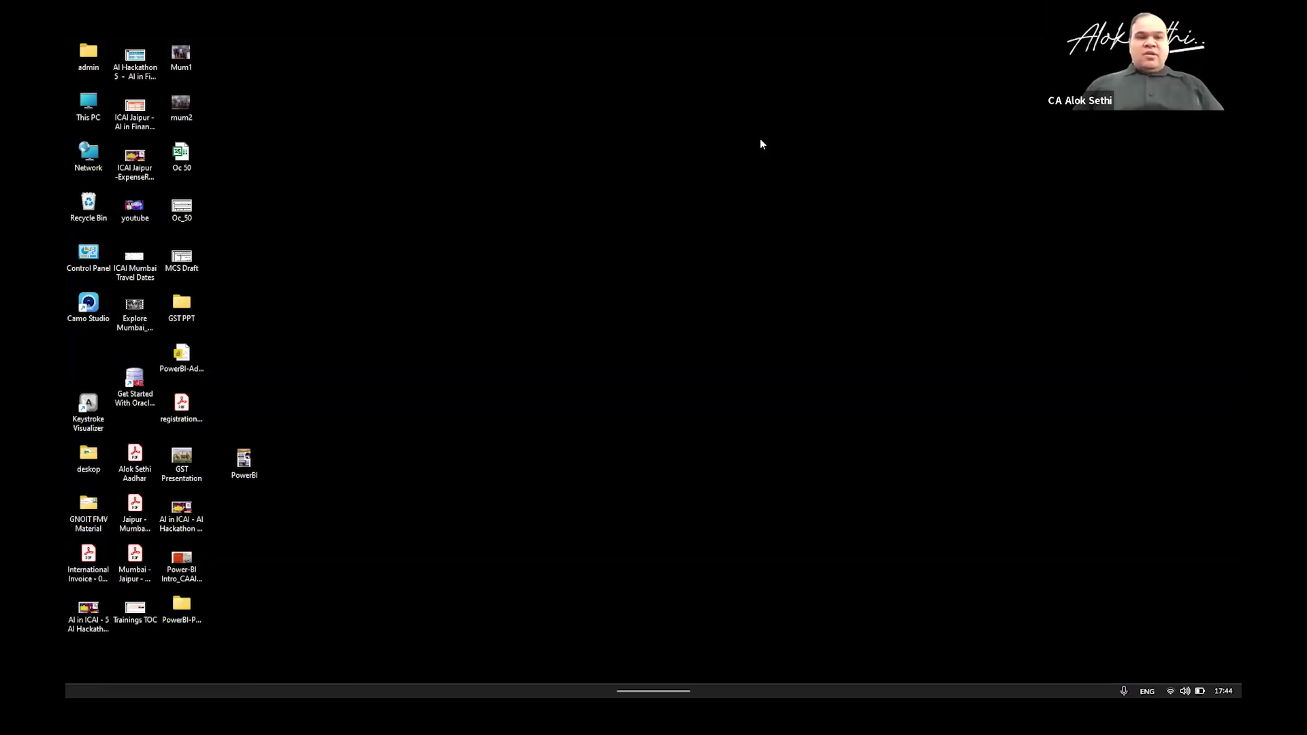
- Restore the Chrome window showing the Zoom 'Launch Meeting' page from the taskbar
{"action": "mouse_move", "coordinate": [834, 687]}
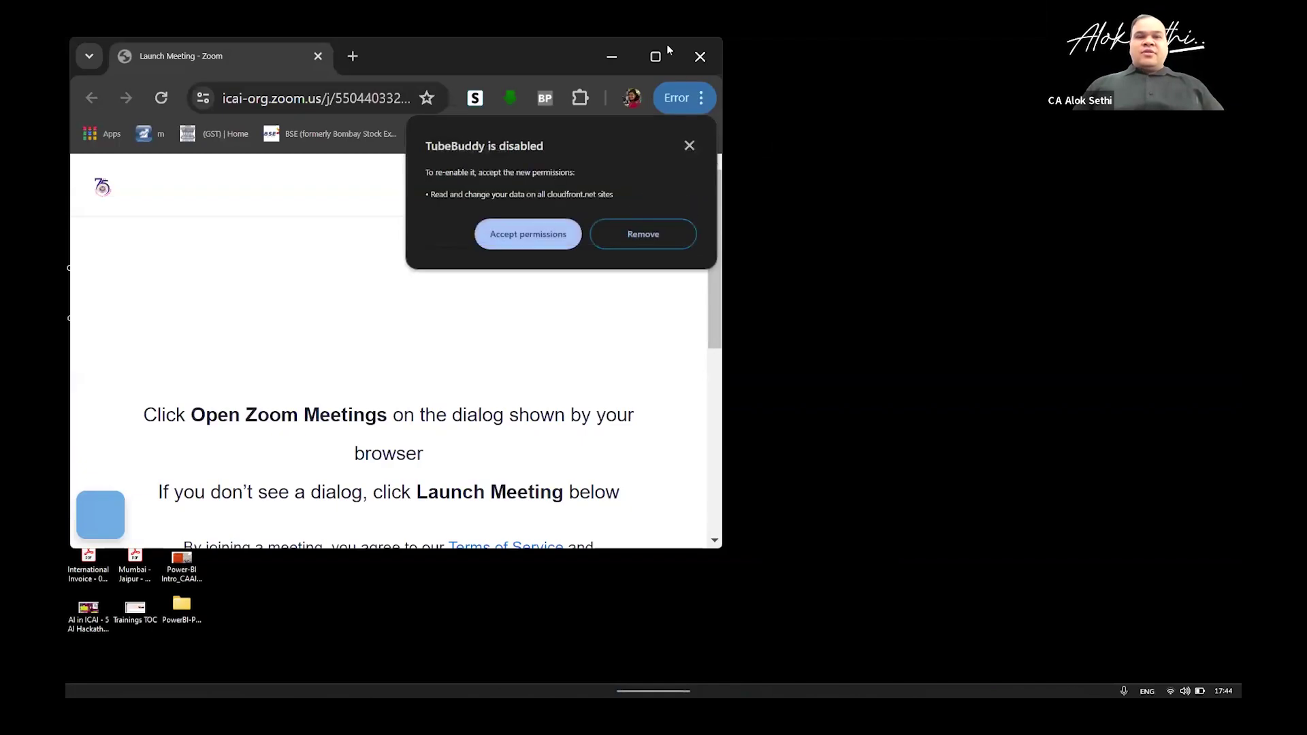
- Maximize Chrome and open the Clipchamp for Windows page from a 'microsoft clipchamp' search
{"action": "double_click", "coordinate": [427, 58]}
{"action": "left_click", "coordinate": [344, 56]}
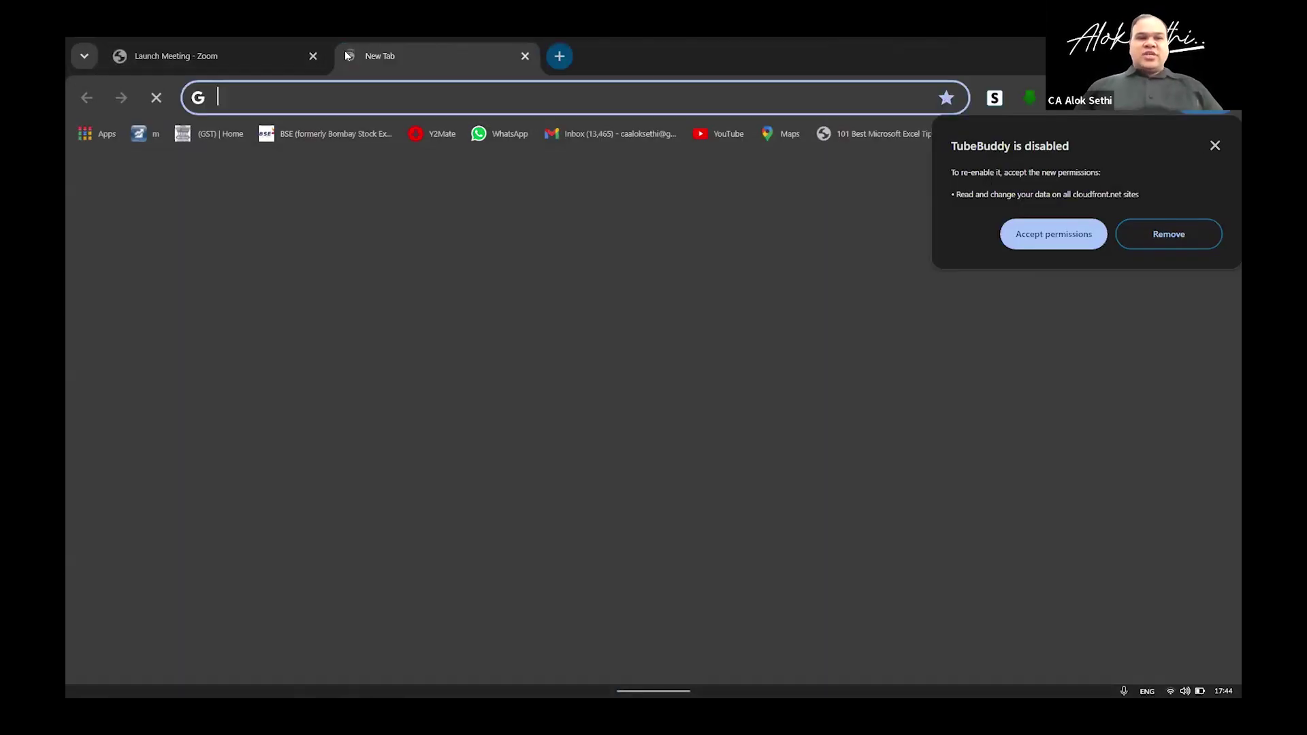
{"action": "type", "text": "mic"}
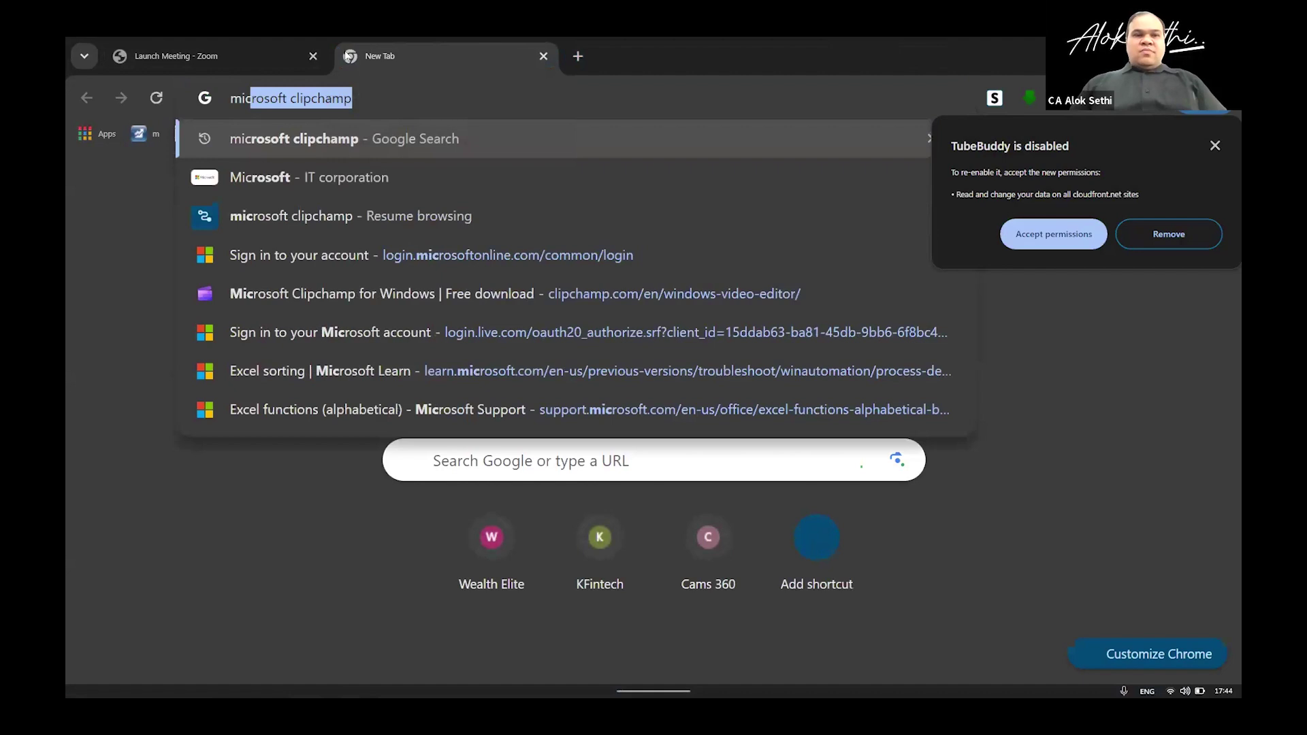
{"action": "key", "text": "Return"}
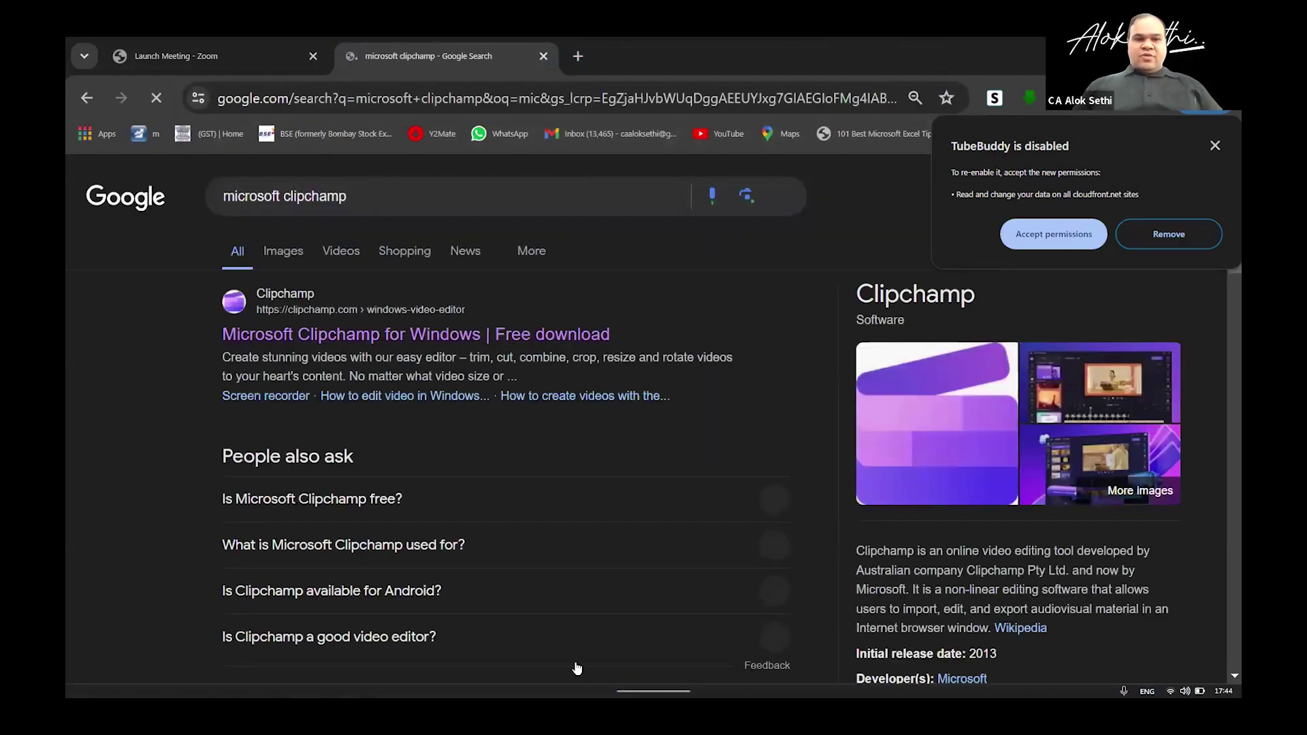
{"action": "left_click", "coordinate": [379, 333]}
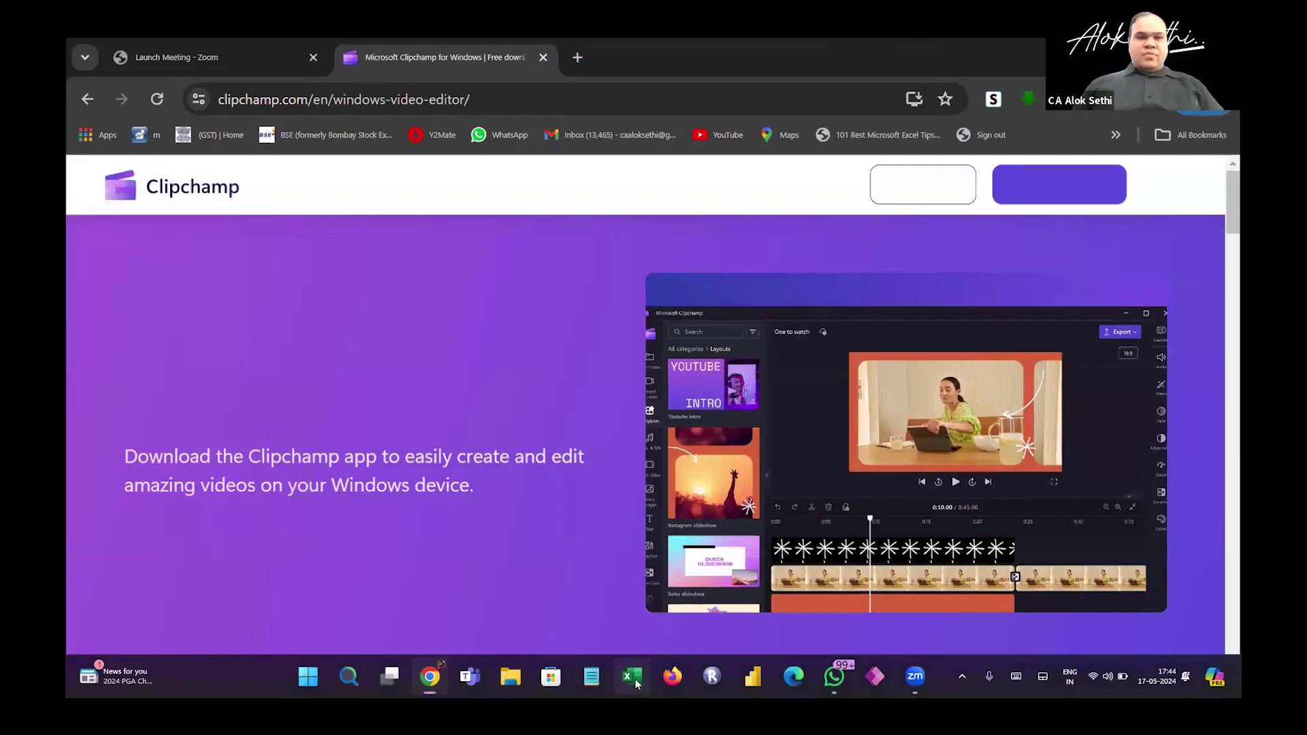
- Minimize Chrome to the desktop and select the AI Hackathon 6 presentation file
{"action": "key", "text": "super+d"}
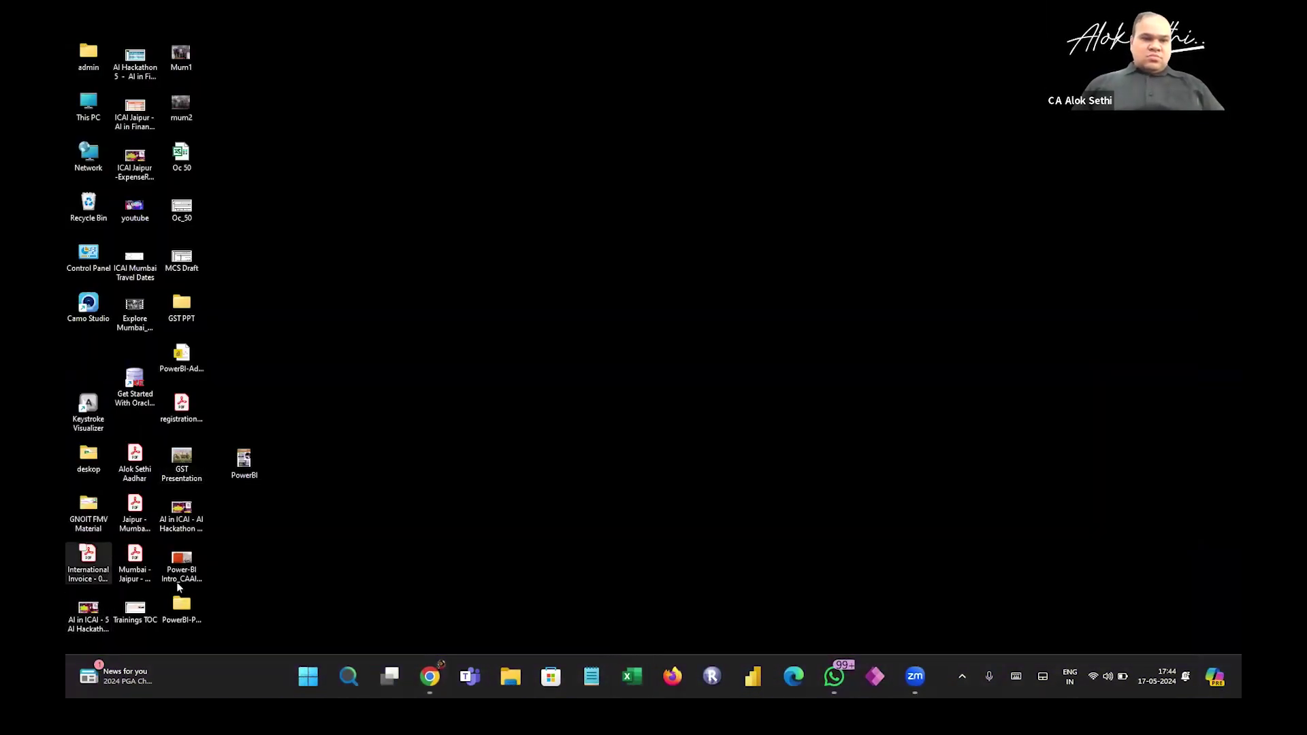
{"action": "left_click", "coordinate": [88, 608]}
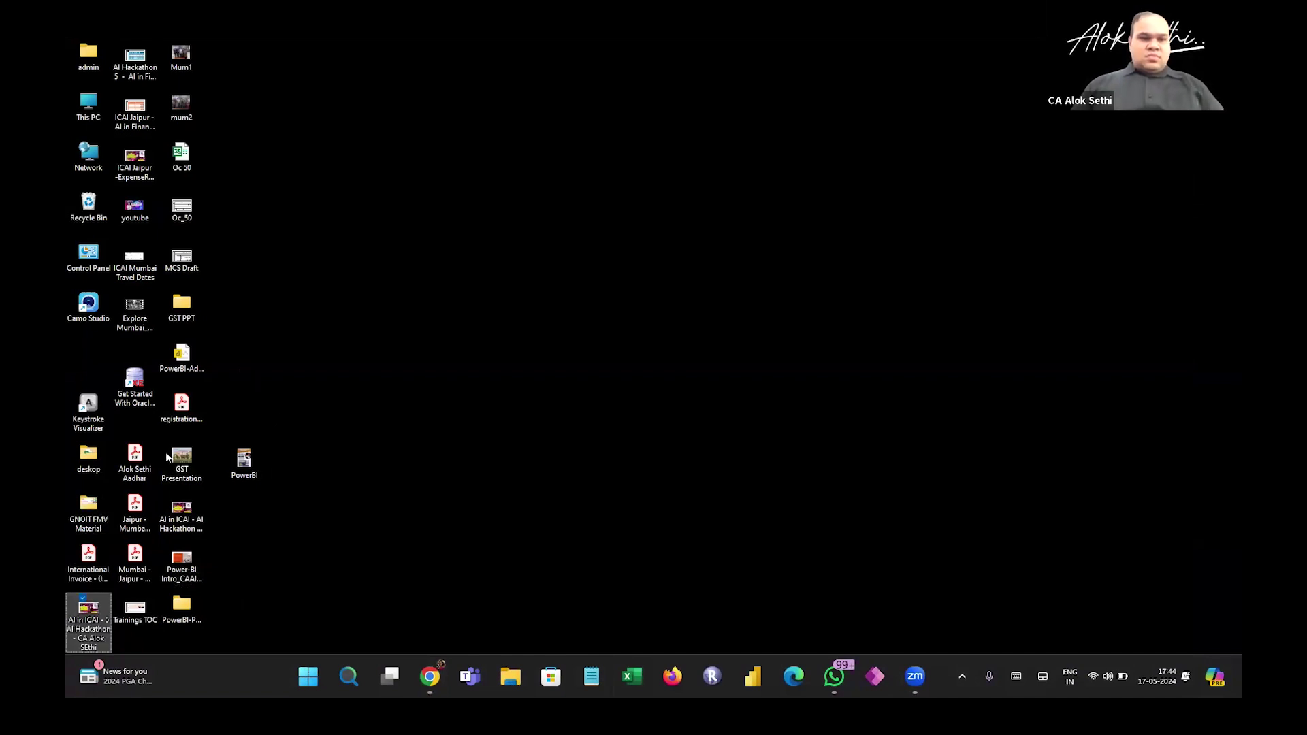
{"action": "left_click", "coordinate": [181, 510]}
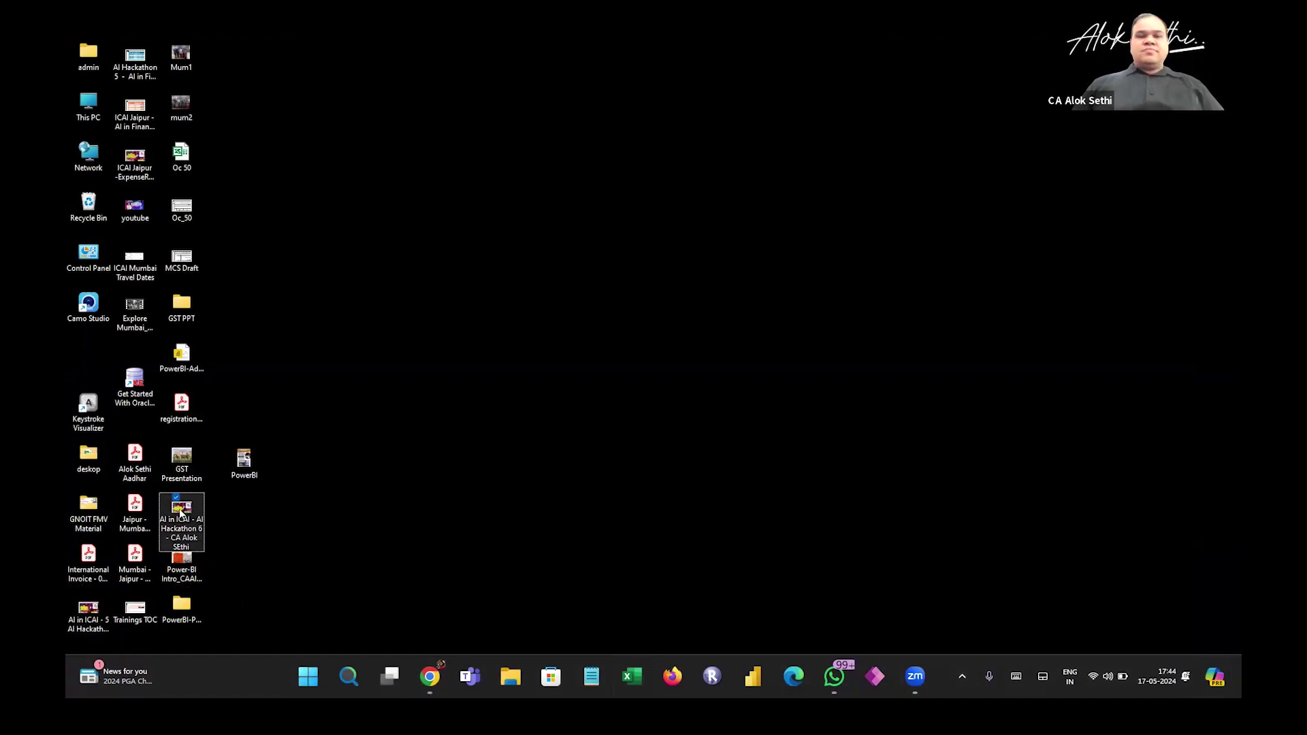
- Open the AI Hackathon 6 deck in PowerPoint, then return to Chrome's Clipchamp page
{"action": "double_click", "coordinate": [181, 511]}
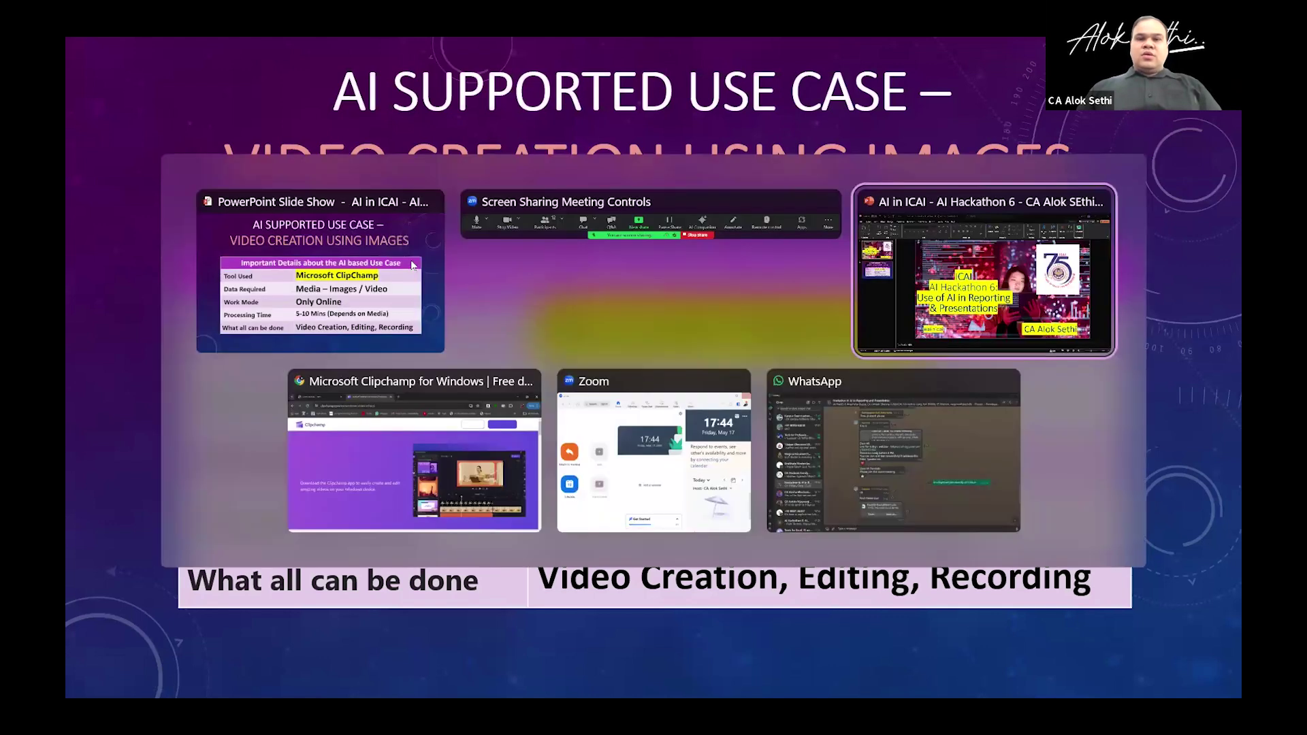
{"action": "key", "text": "alt+Tab"}
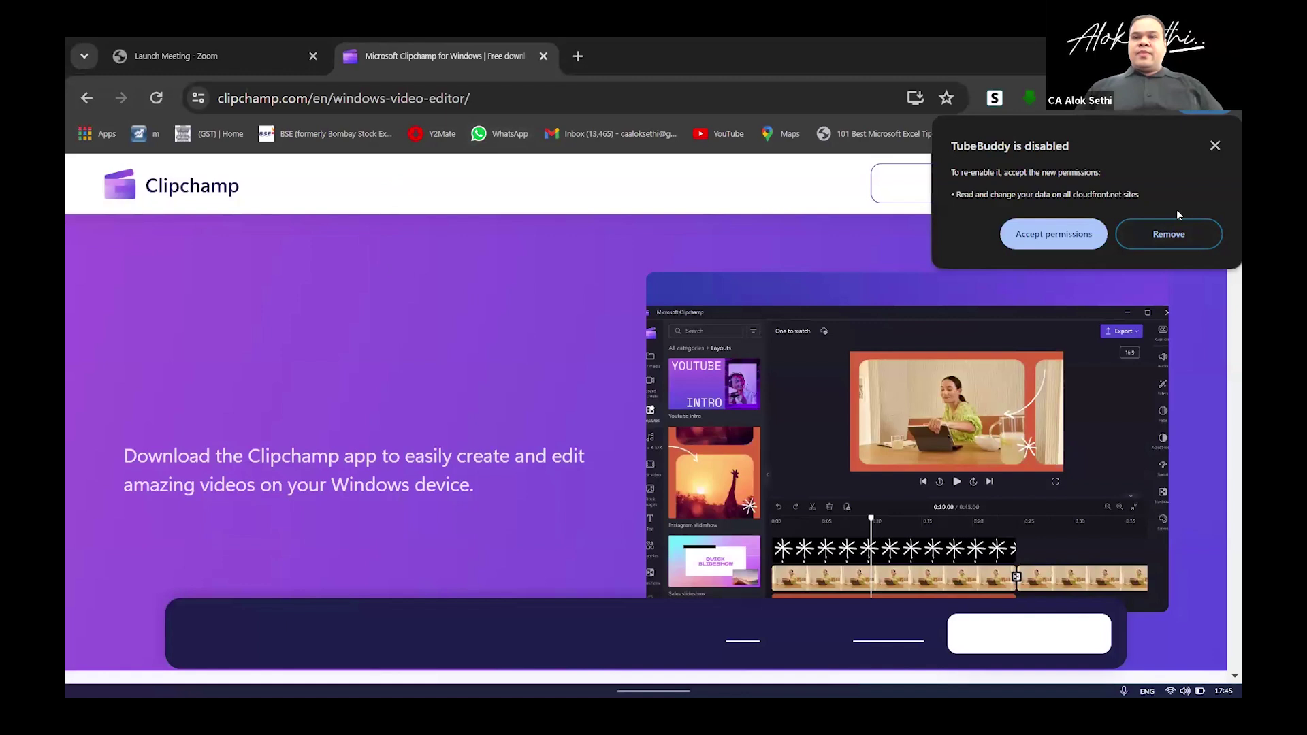
- Dismiss the TubeBuddy extension notice and enter the signed-in Clipchamp web app home
{"action": "left_click", "coordinate": [1175, 238]}
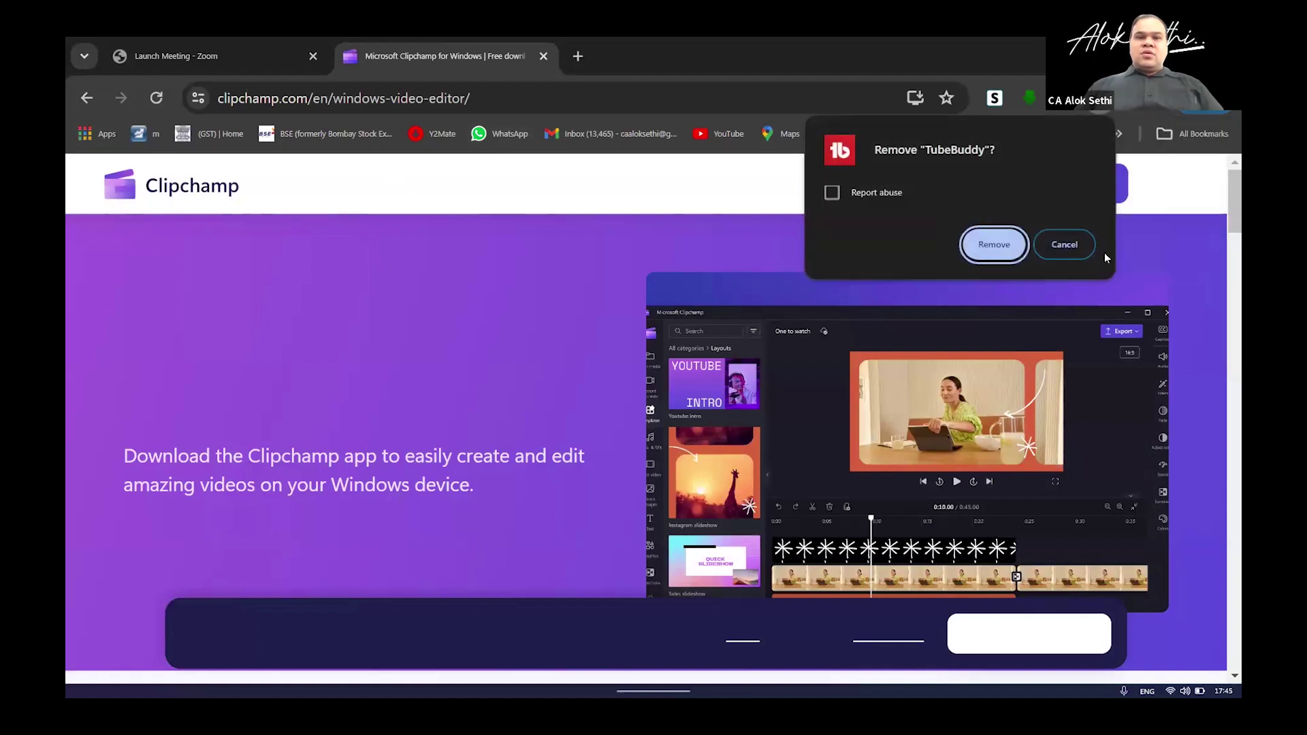
{"action": "left_click", "coordinate": [1076, 247]}
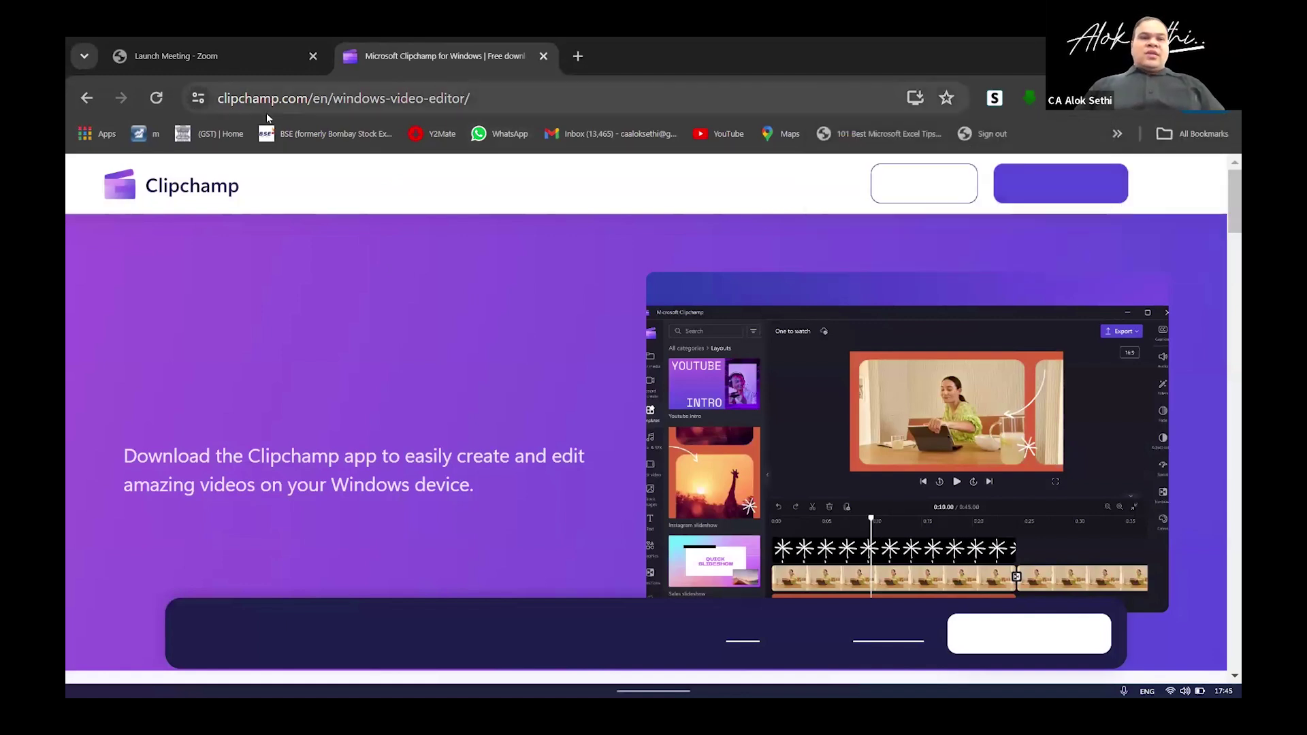
{"action": "left_click", "coordinate": [1027, 185]}
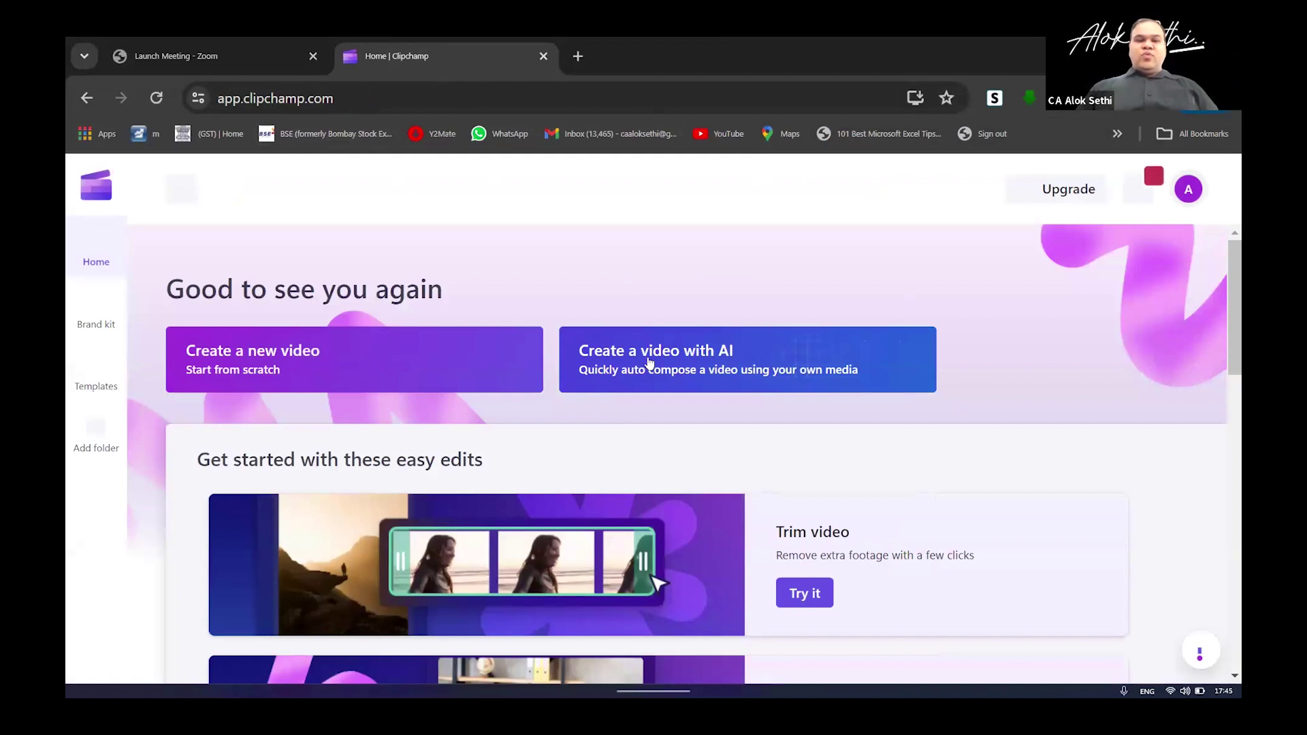
- Start a new 'Create a video with AI' auto-compose project
{"action": "left_click", "coordinate": [649, 359]}
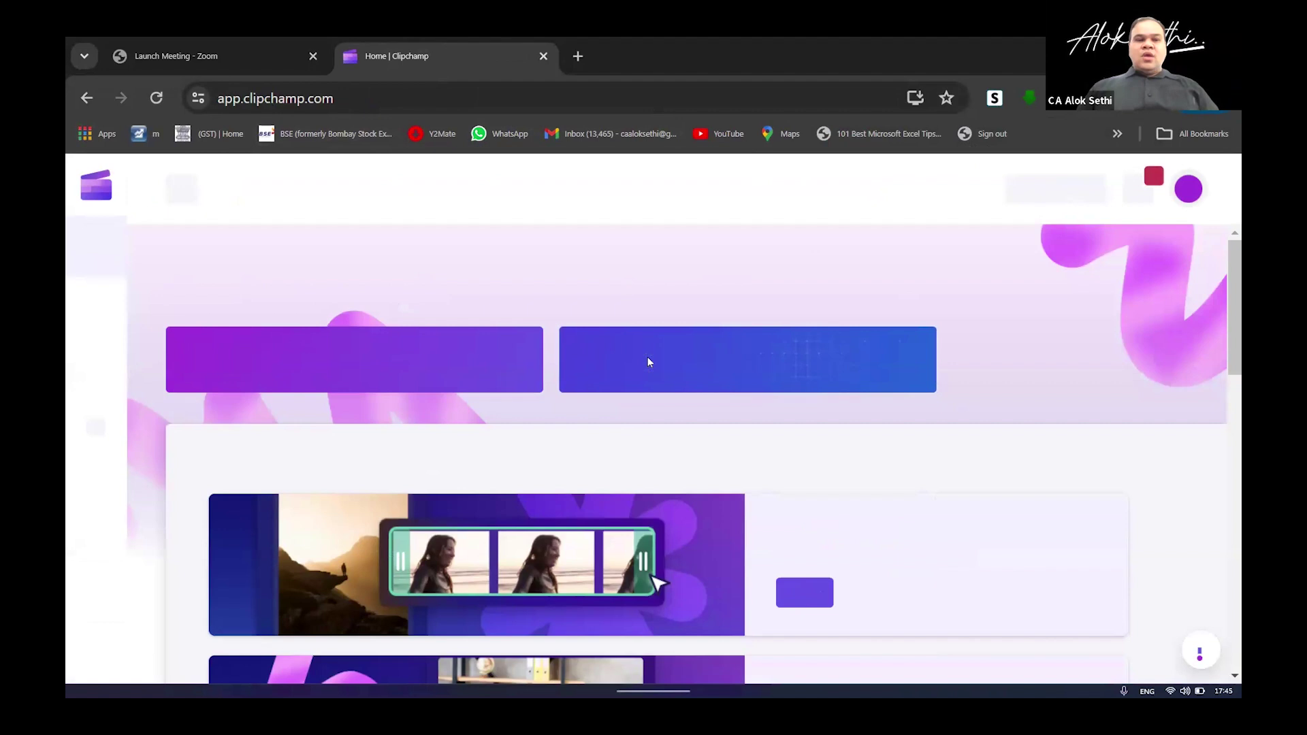
{"action": "left_click", "coordinate": [647, 362]}
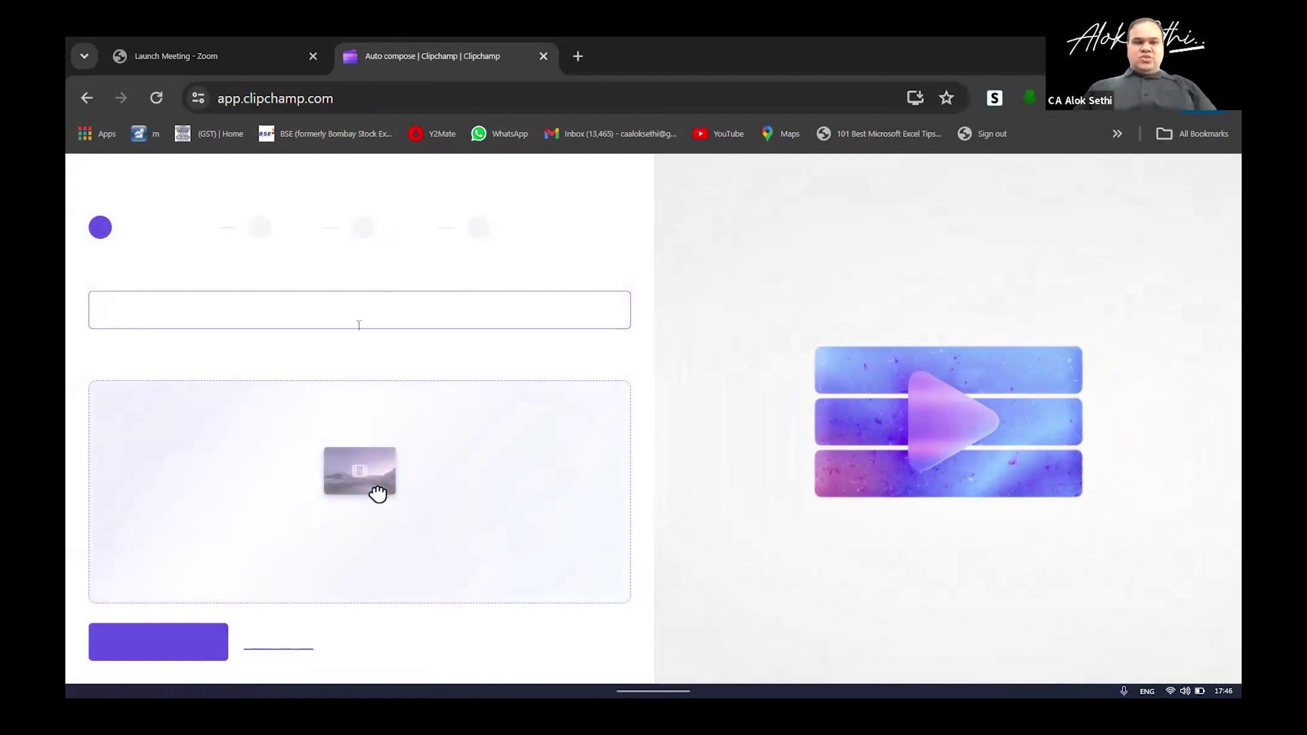
{"action": "type", "text": "A"}
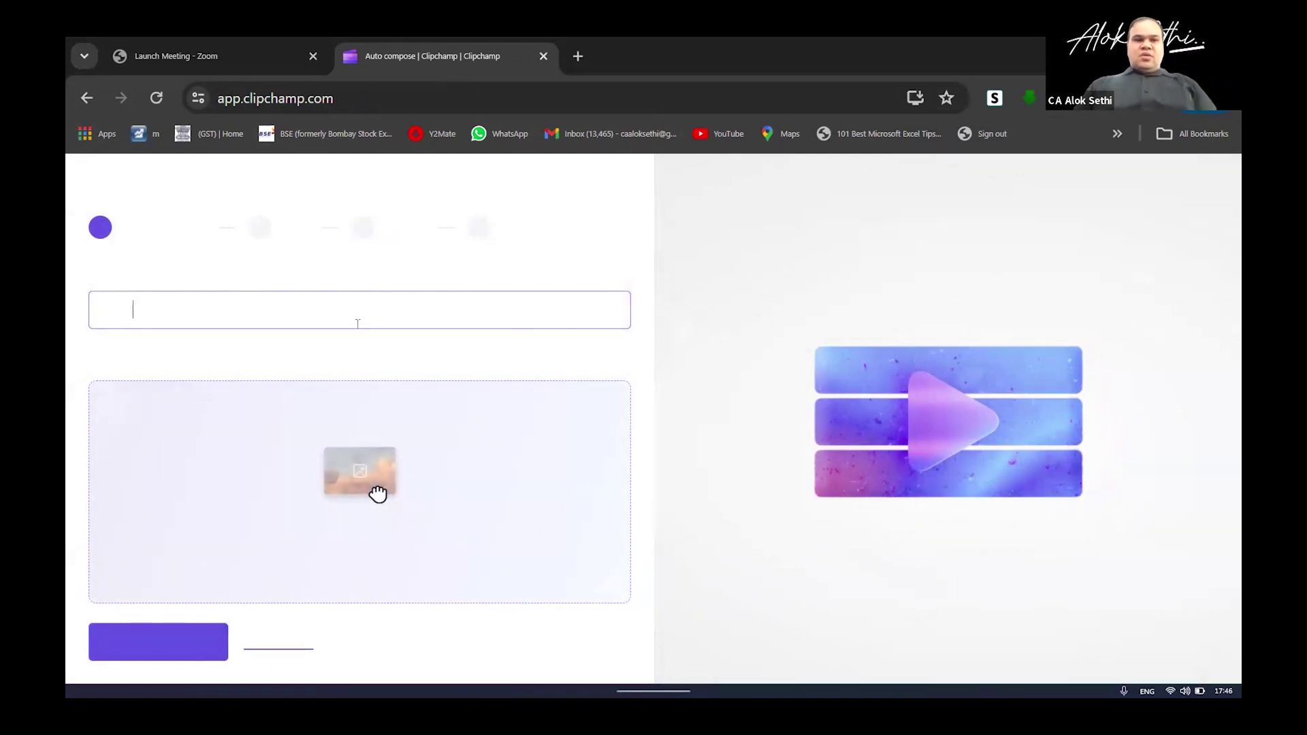
{"action": "type", "text": "to co"}
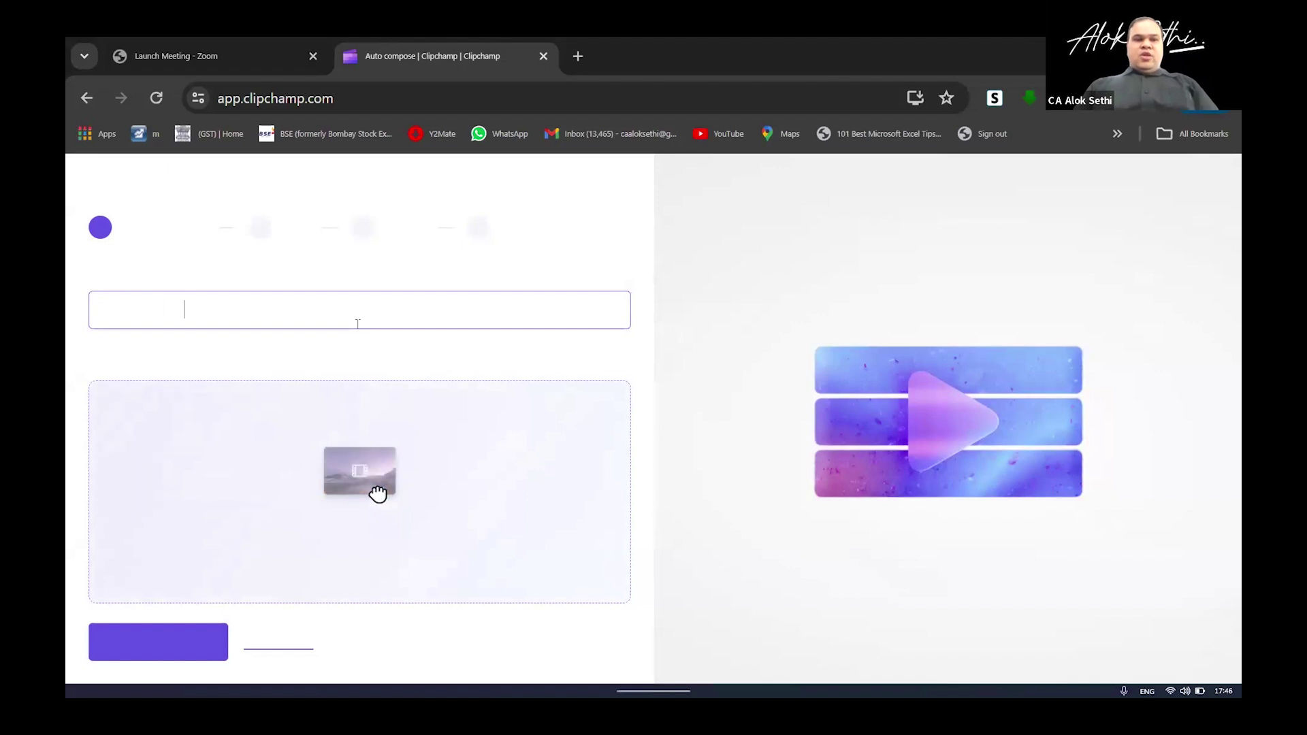
{"action": "type", "text": "mpose"}
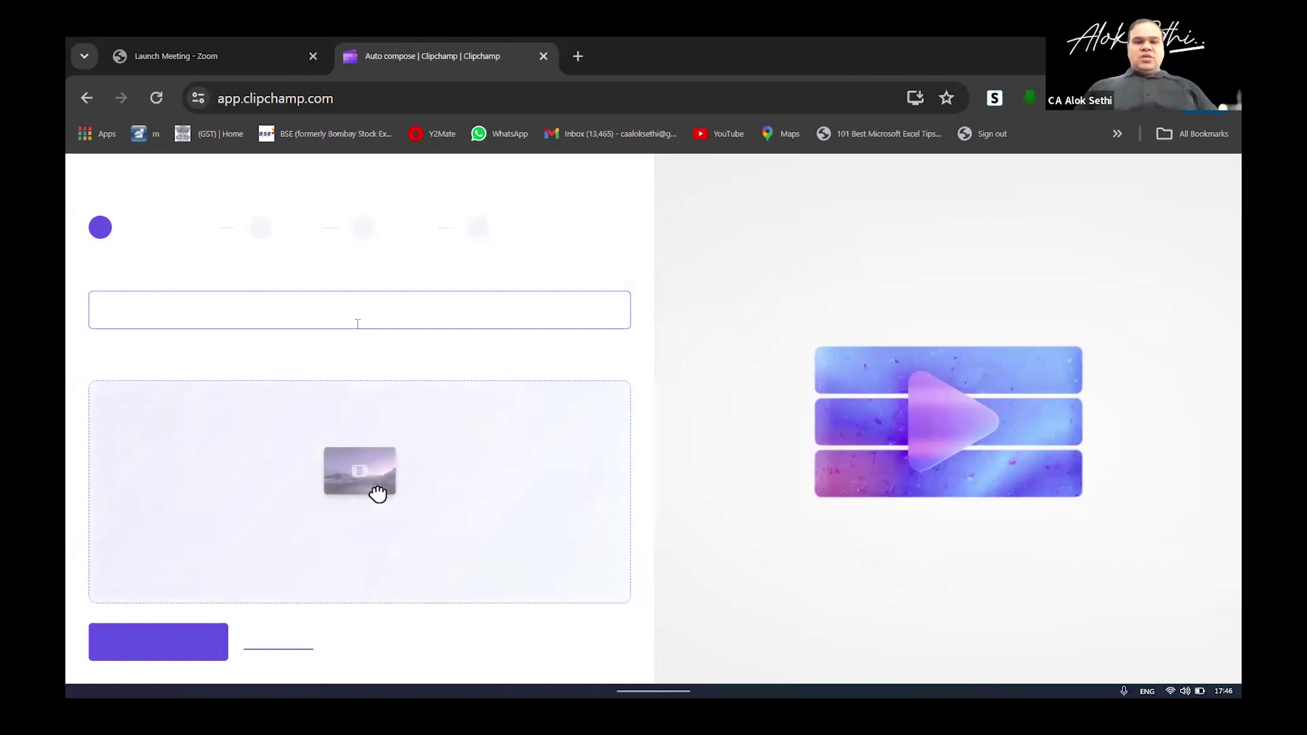
- Upload all twelve slide images from Desktop > GST PPT > GST Presentation
{"action": "mouse_move", "coordinate": [849, 663]}
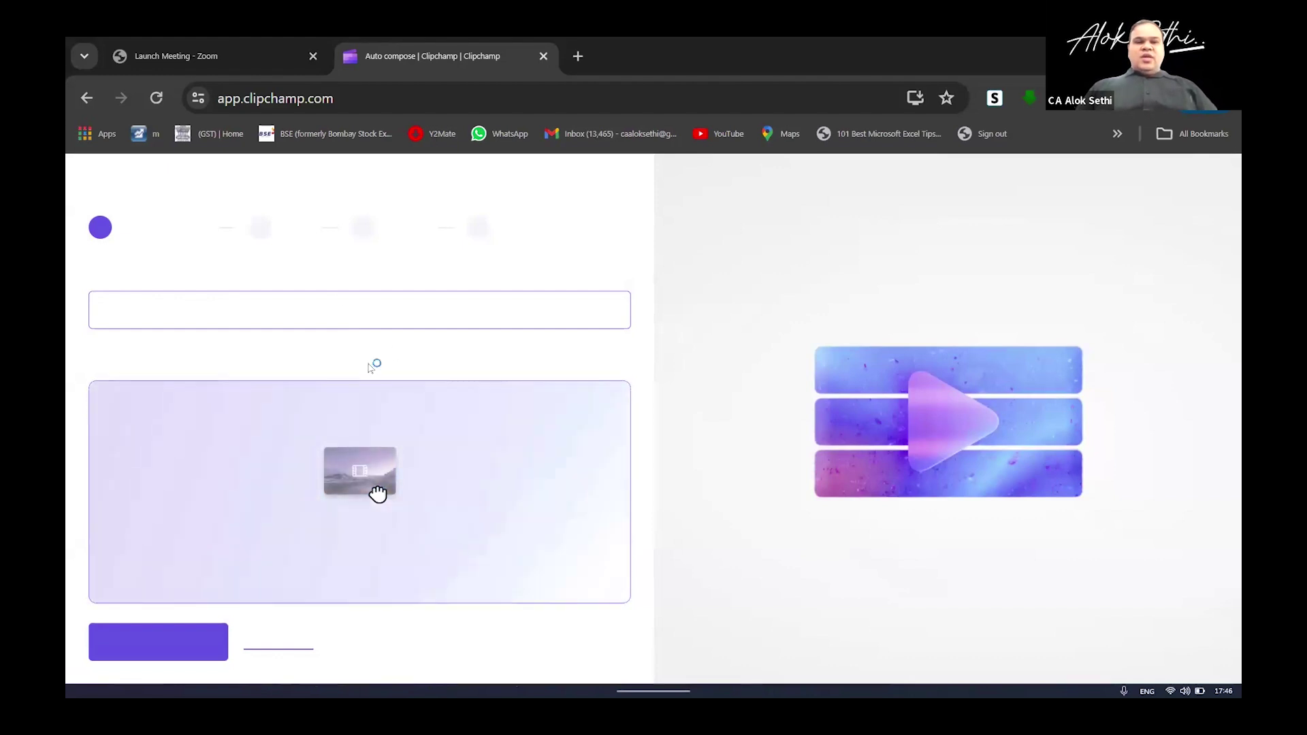
{"action": "left_click", "coordinate": [355, 480]}
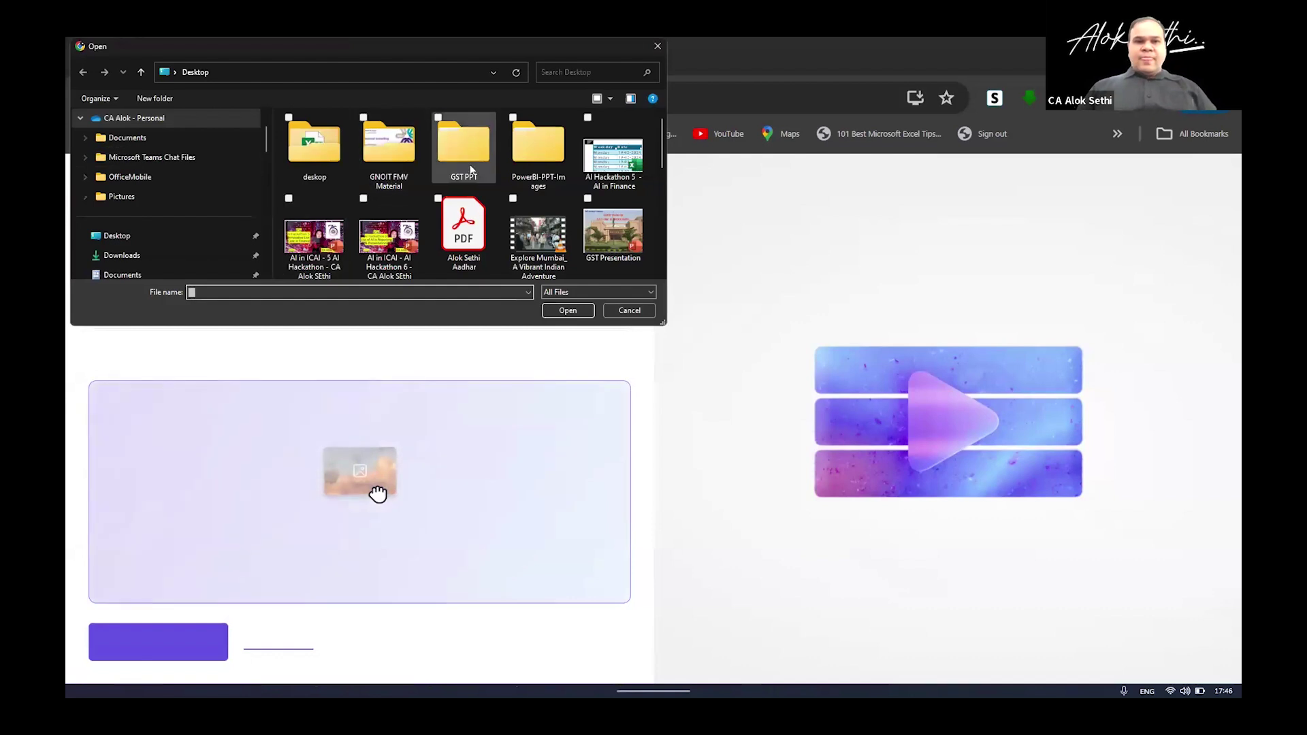
{"action": "double_click", "coordinate": [464, 144]}
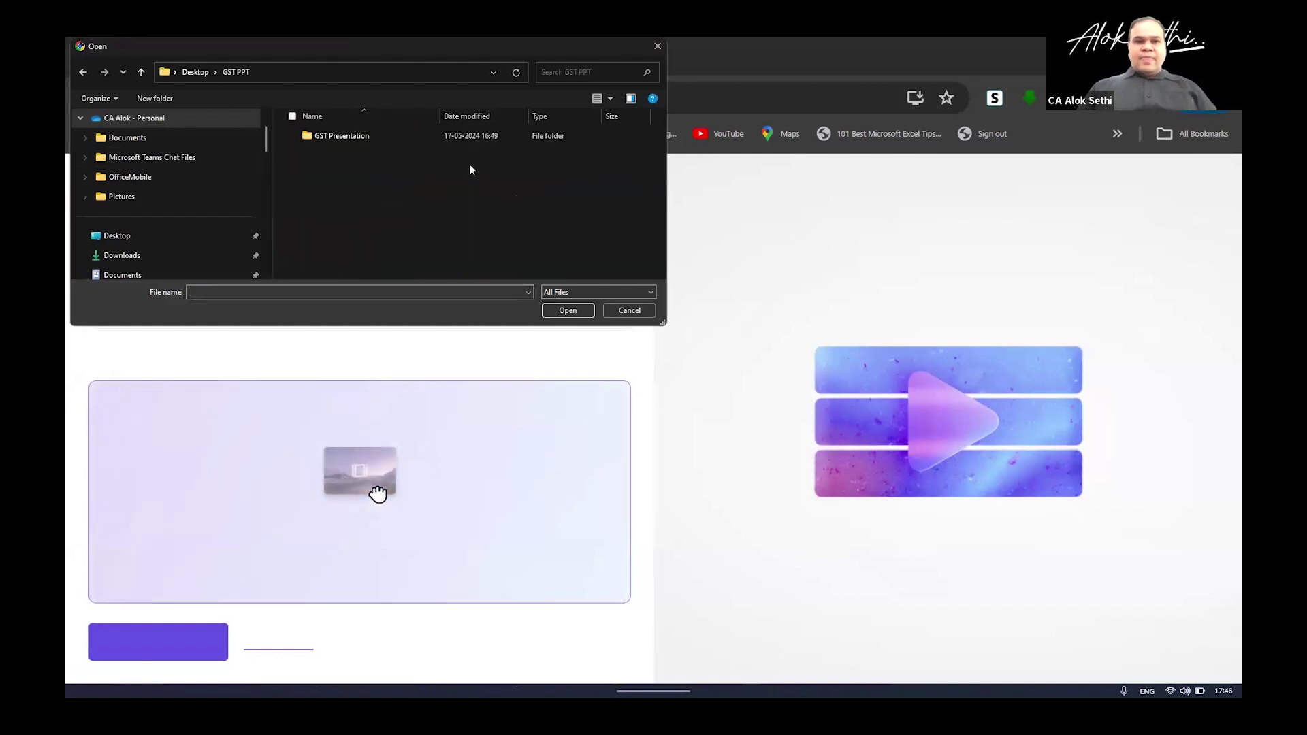
{"action": "double_click", "coordinate": [359, 136]}
{"action": "key", "text": "ctrl+a"}
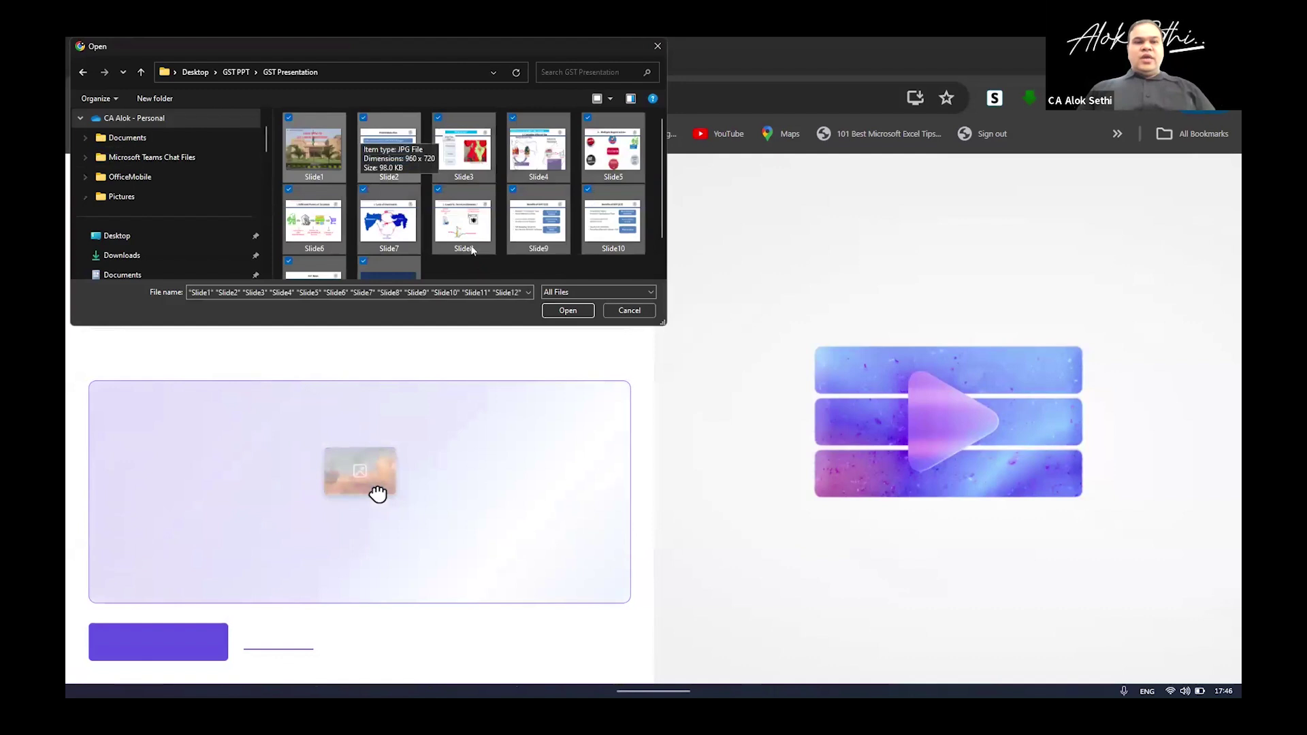
{"action": "left_click", "coordinate": [566, 312]}
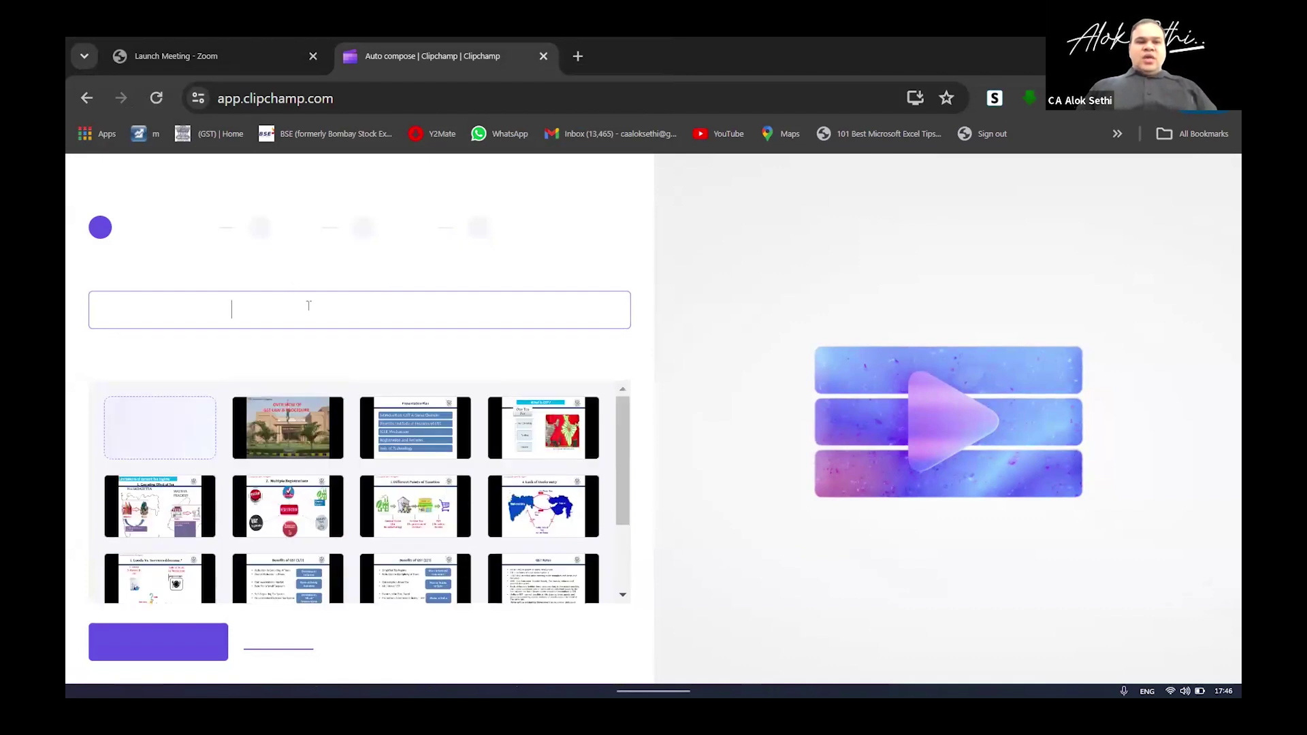
- Empty the video title field and confirm the slides run through the THANK YOU slide
{"action": "key", "text": "ctrl+a"}
{"action": "key", "text": "BackSpace"}
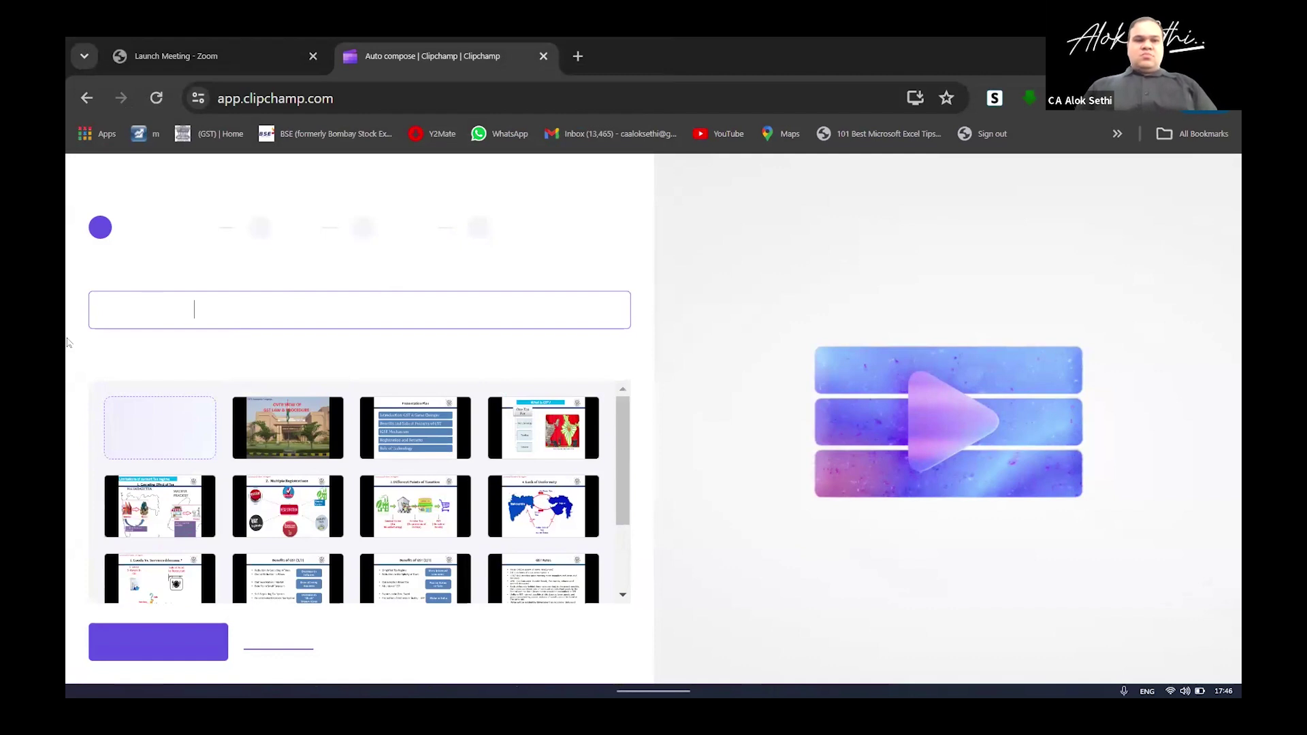
{"action": "scroll", "coordinate": [330, 391], "scroll_direction": "down", "scroll_amount": 3}
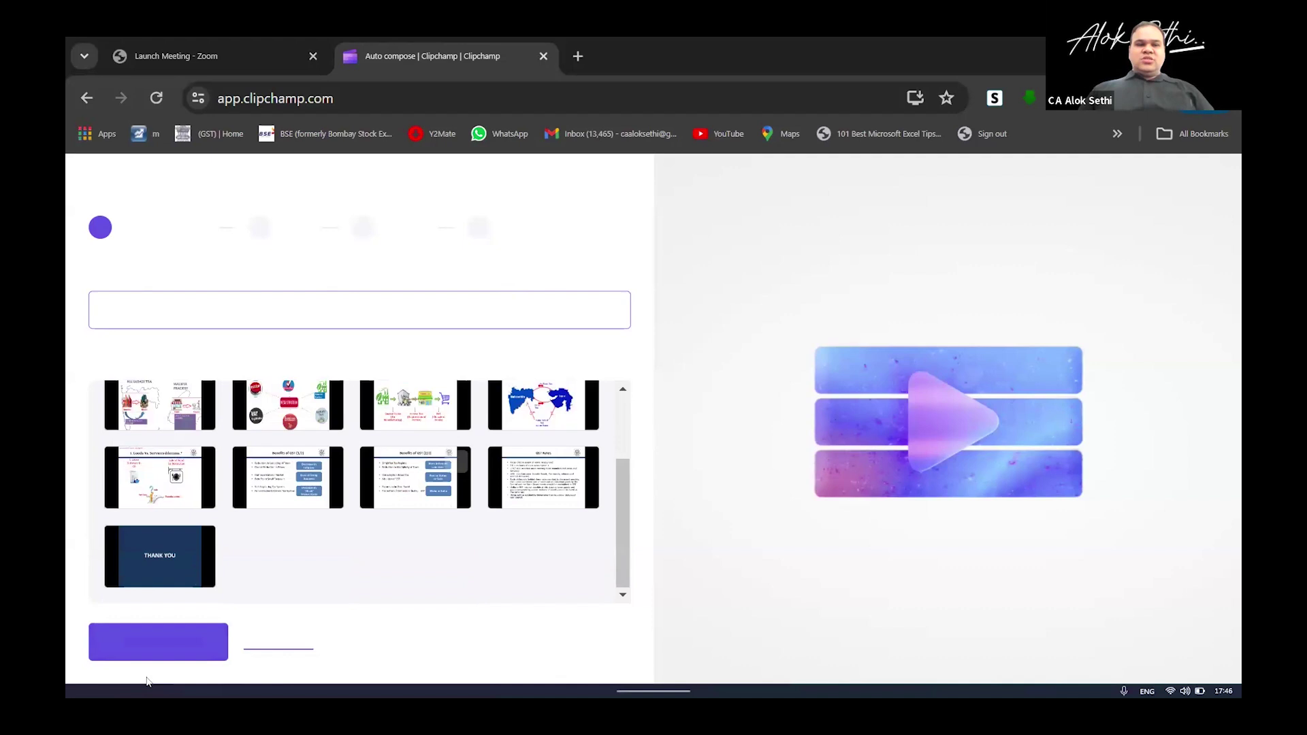
{"action": "left_click", "coordinate": [148, 647]}
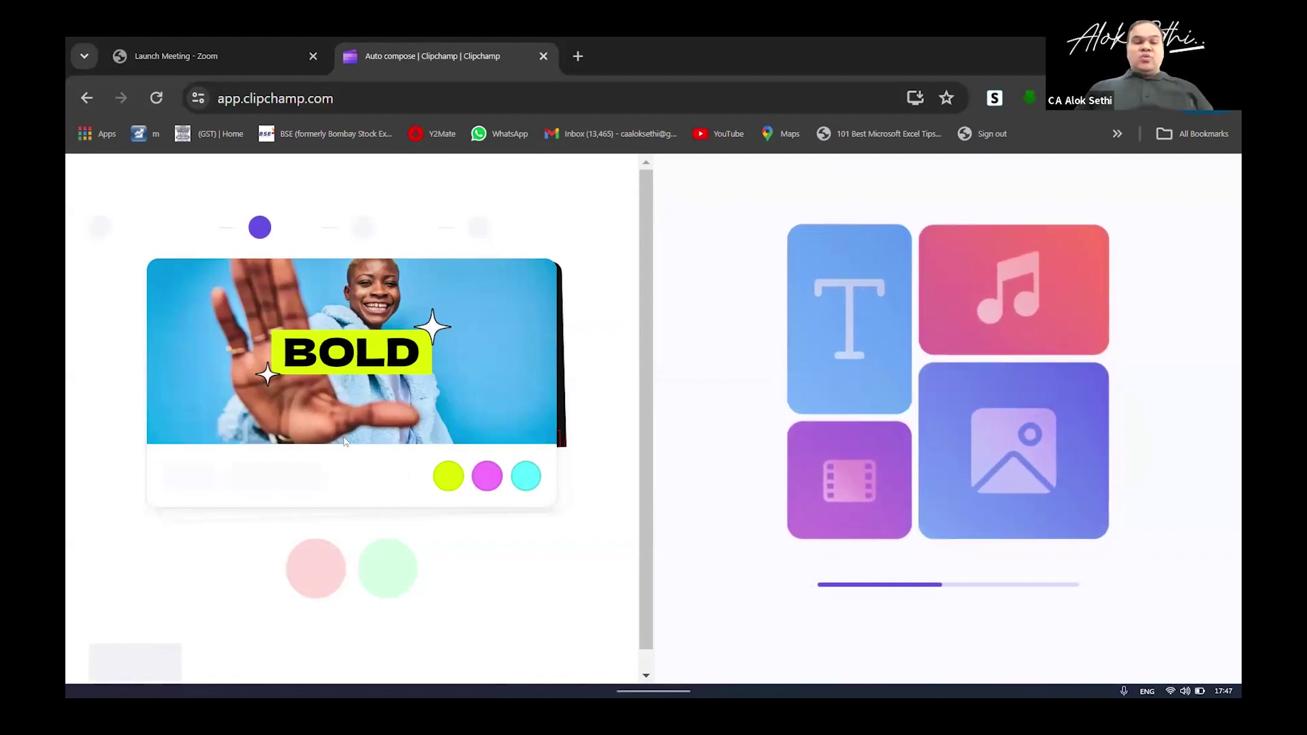
{"action": "scroll", "coordinate": [344, 439], "scroll_direction": "down", "scroll_amount": 1}
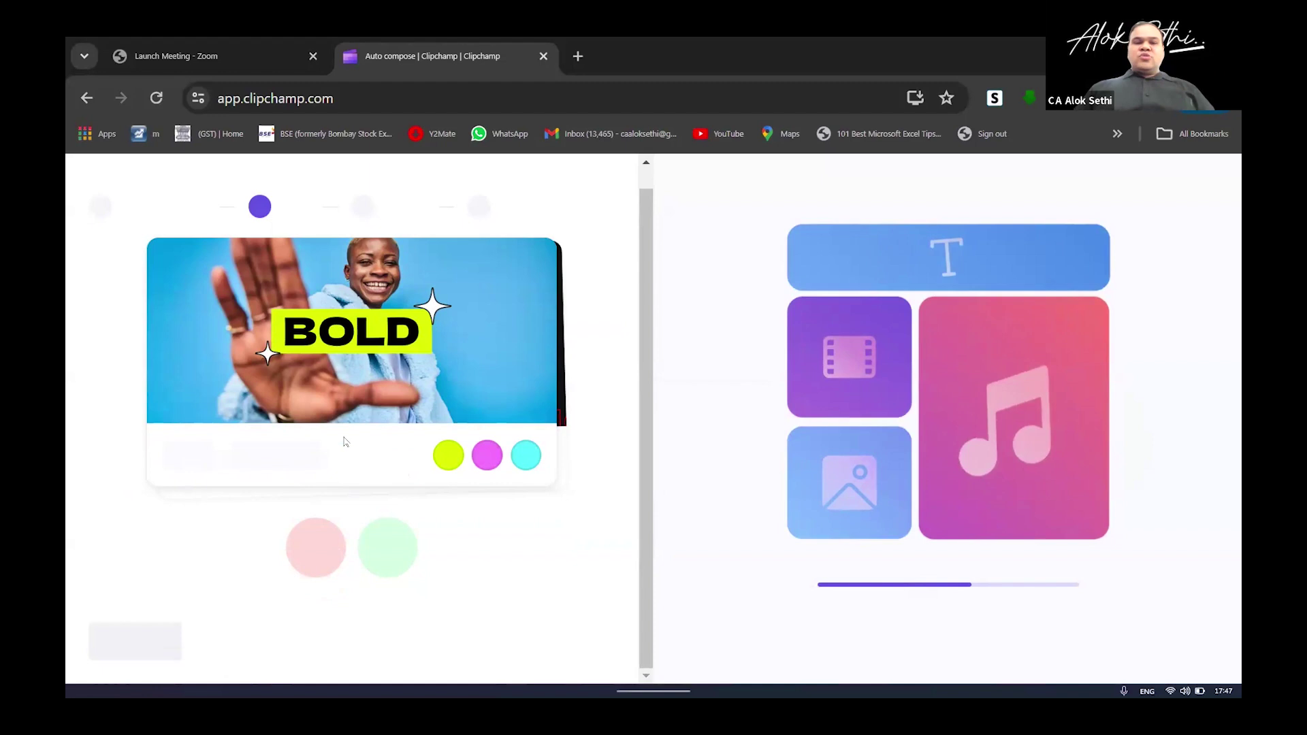
{"action": "mouse_move", "coordinate": [554, 695]}
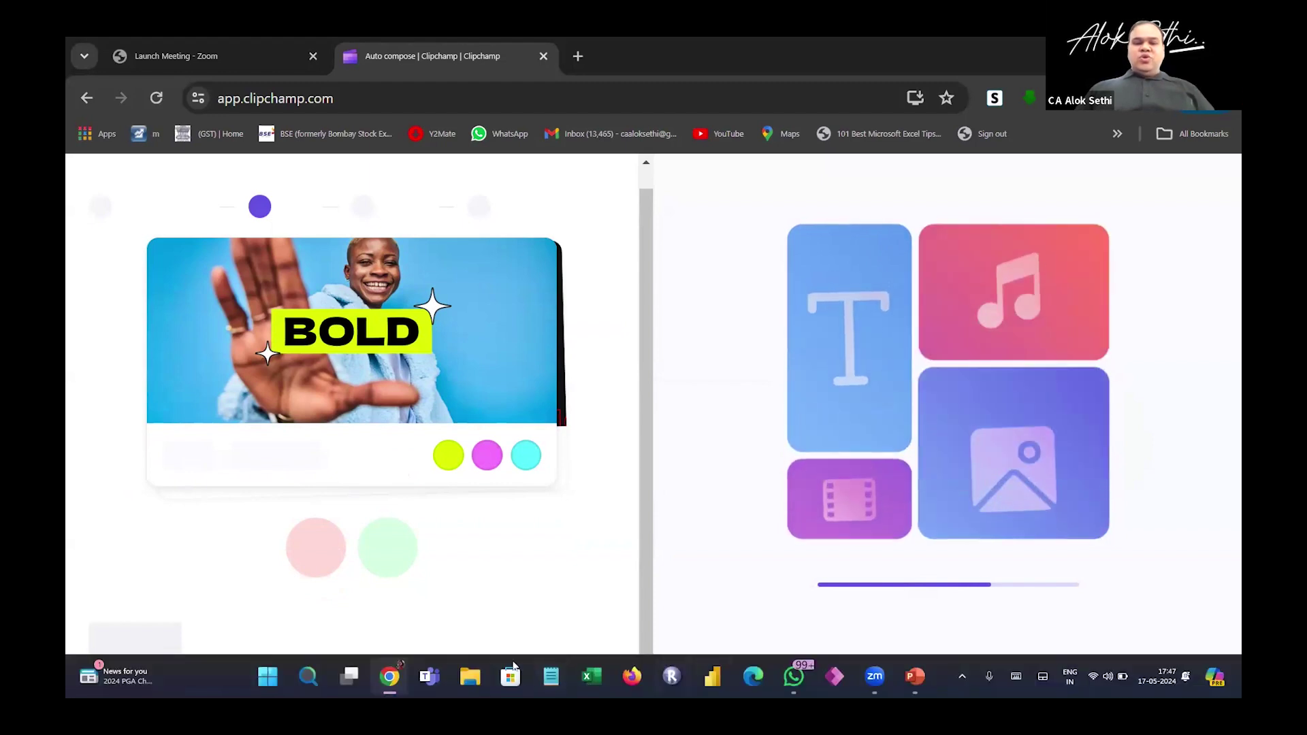
- Launch the Microsoft Clipchamp desktop app via a 'mic' search, and accept the web wizard's style
{"action": "key", "text": "super"}
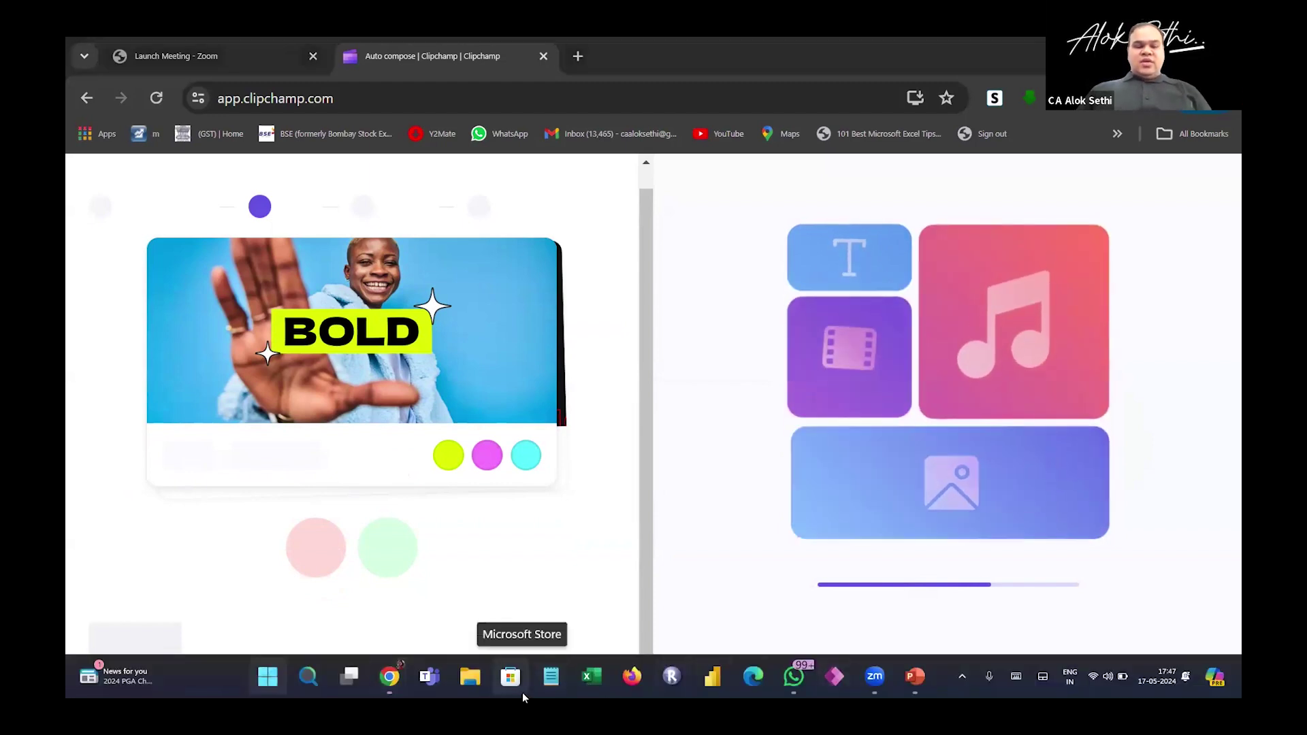
{"action": "type", "text": "icro"}
{"action": "key", "text": "BackSpace"}
{"action": "key", "text": "BackSpace"}
{"action": "key", "text": "BackSpace"}
{"action": "key", "text": "BackSpace"}
{"action": "type", "text": "mic"}
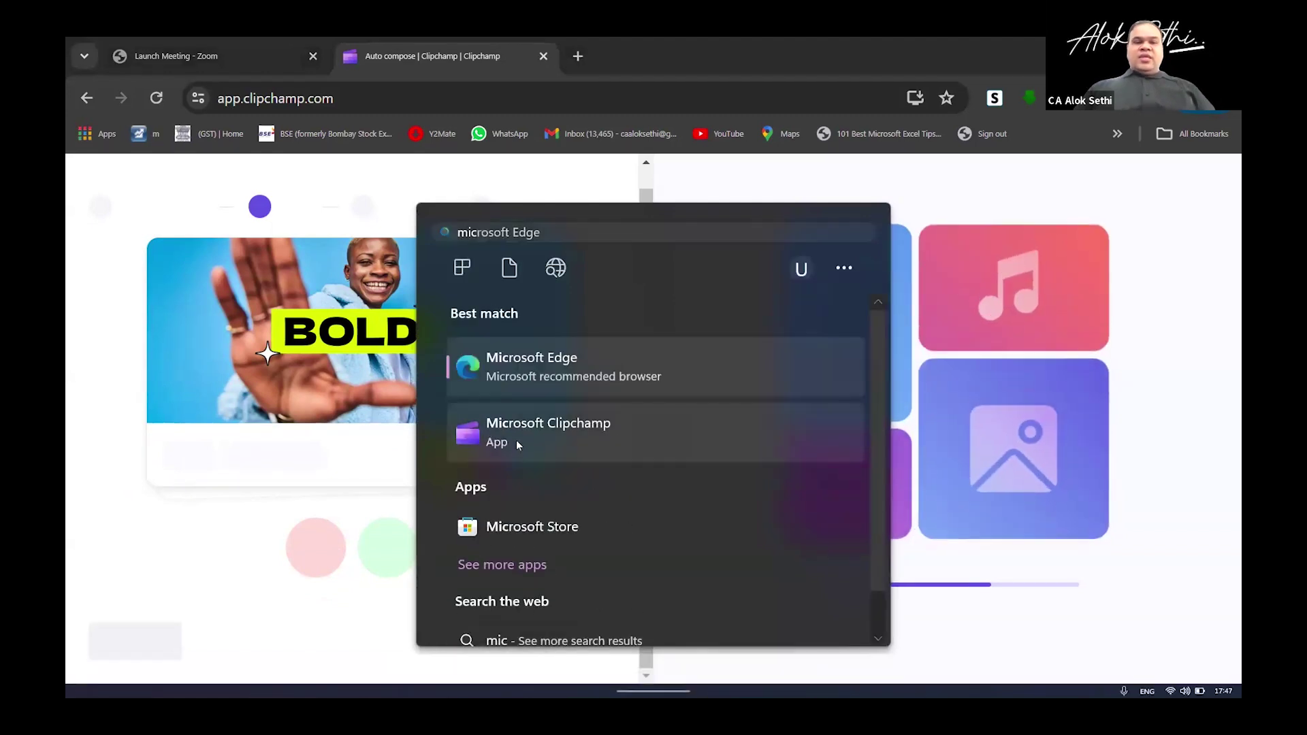
{"action": "key", "text": "Escape"}
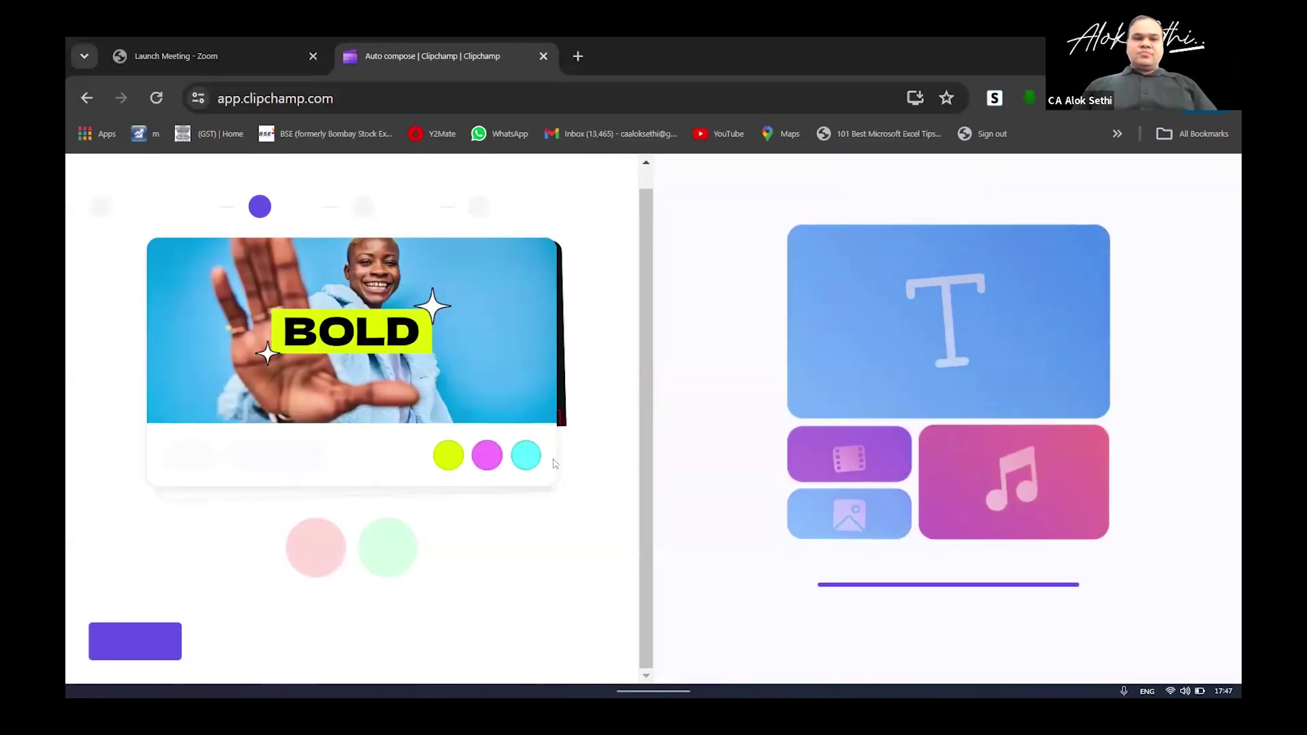
{"action": "left_click", "coordinate": [152, 634]}
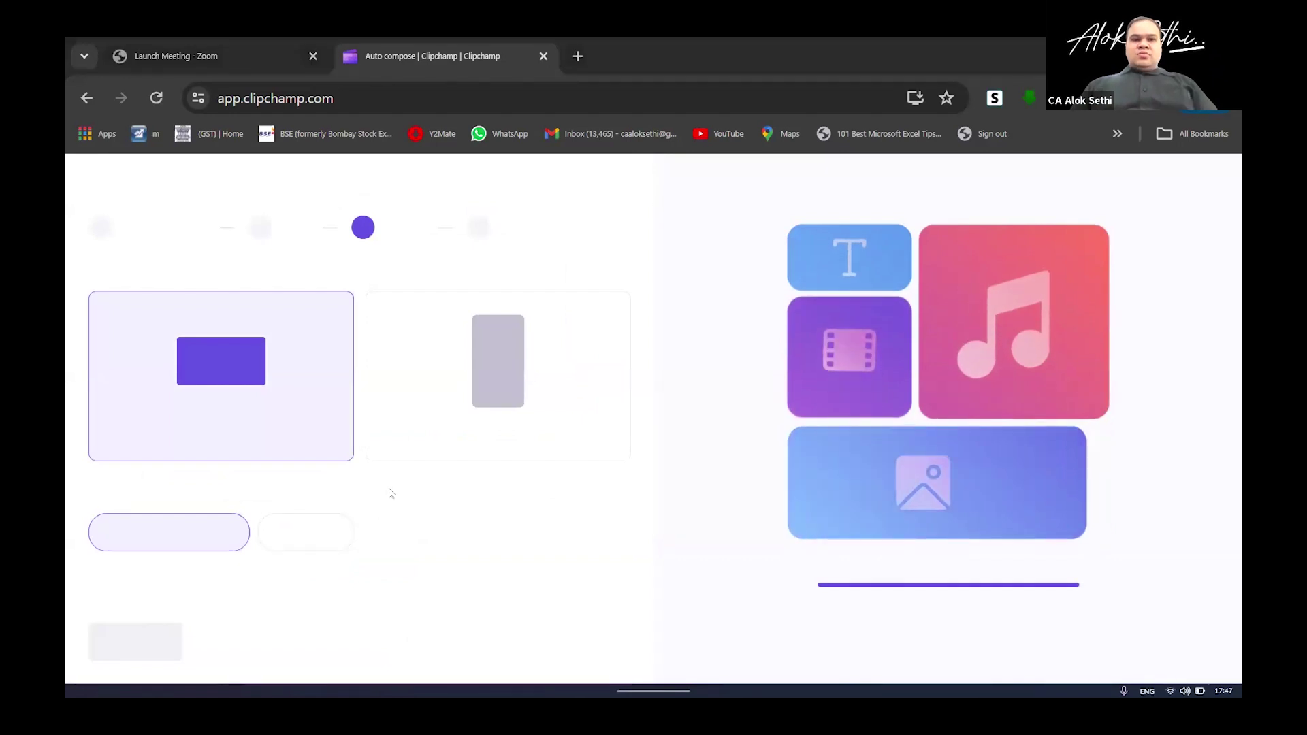
- Start an AI video in the desktop app titled 'Introduction to GST'
{"action": "scroll", "coordinate": [611, 491], "scroll_direction": "down", "scroll_amount": 10}
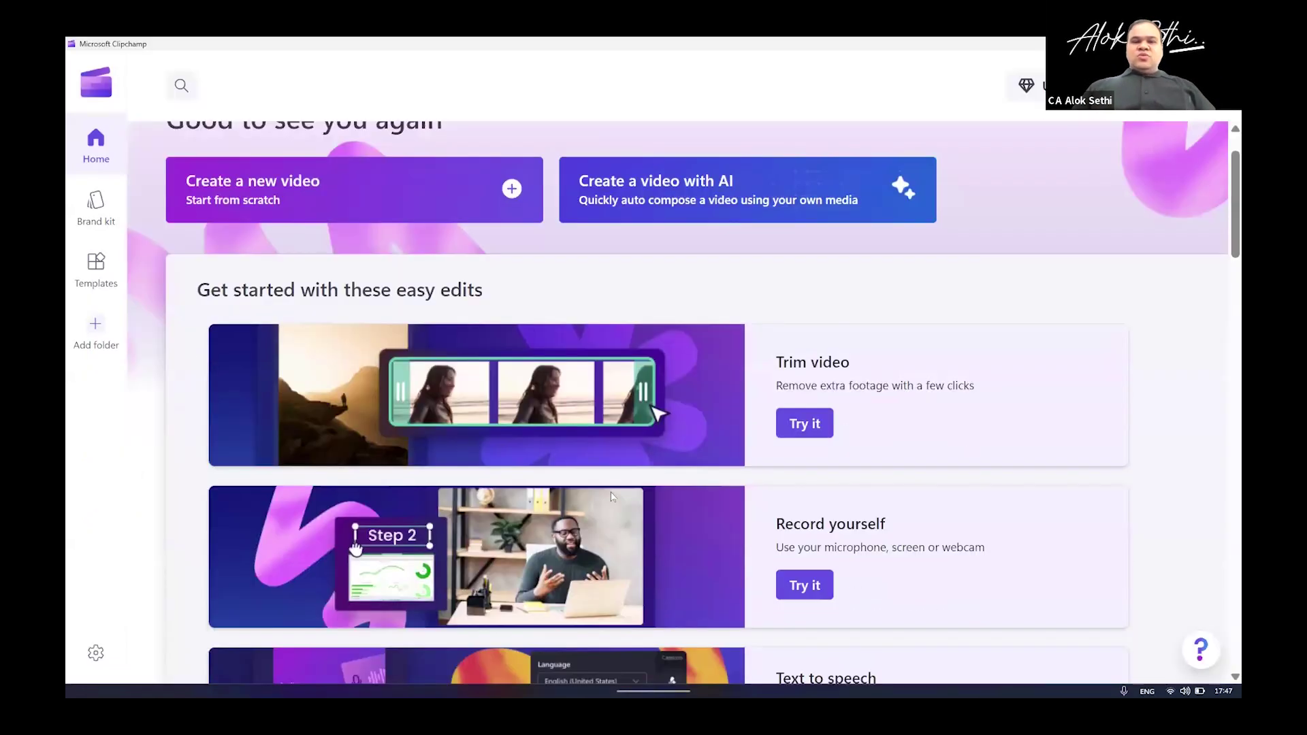
{"action": "scroll", "coordinate": [611, 498], "scroll_direction": "up", "scroll_amount": 10}
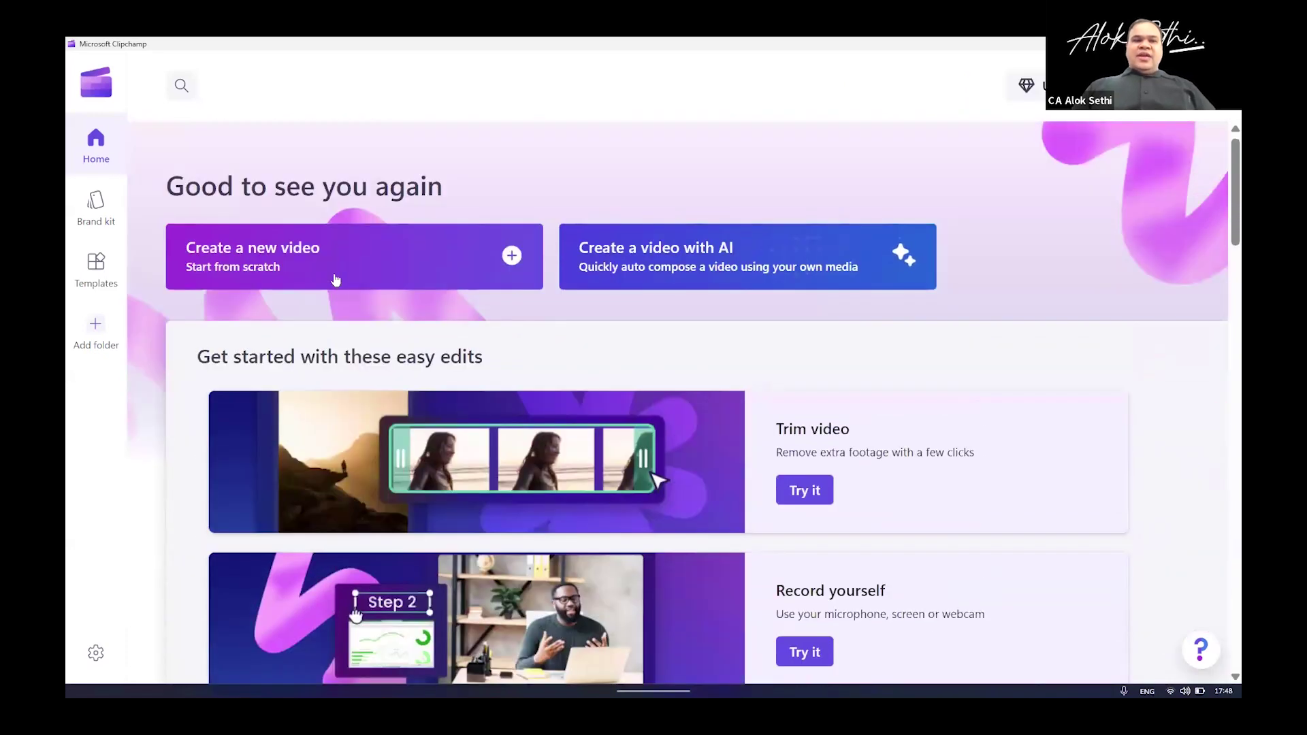
{"action": "left_click", "coordinate": [654, 250]}
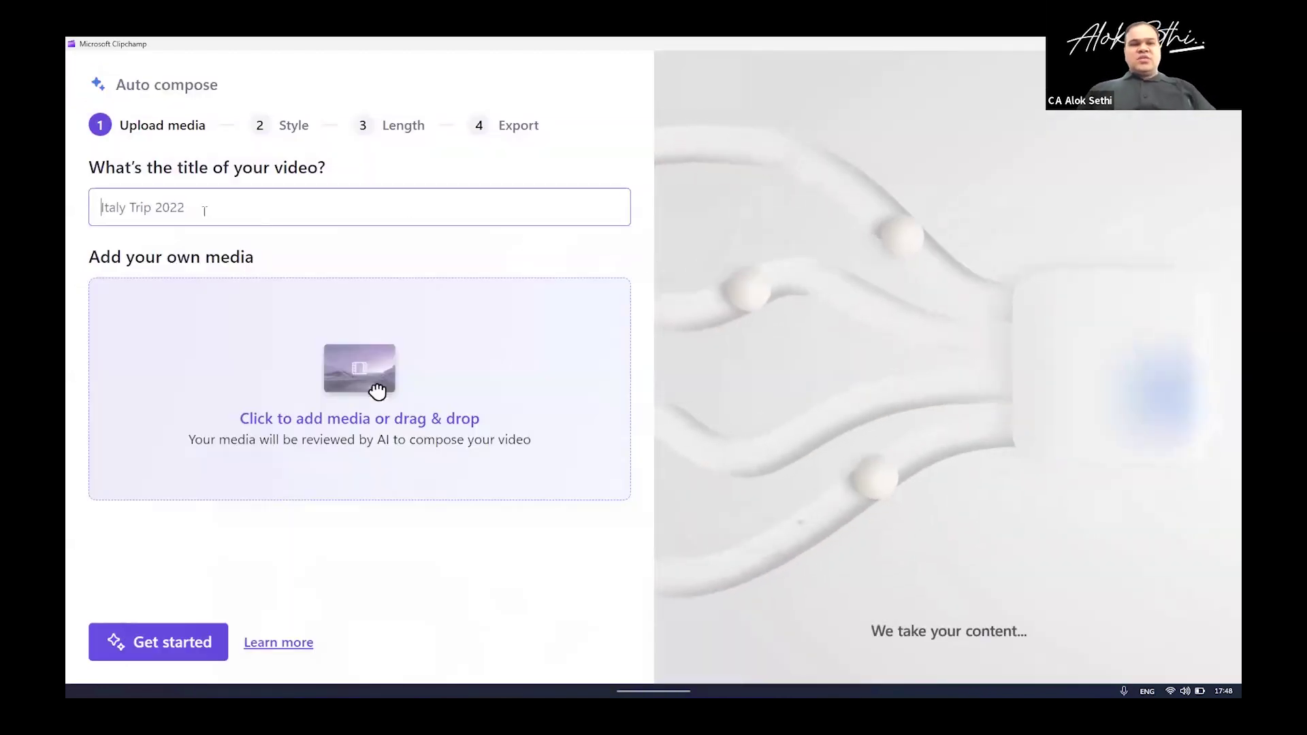
{"action": "type", "text": "Intoru"}
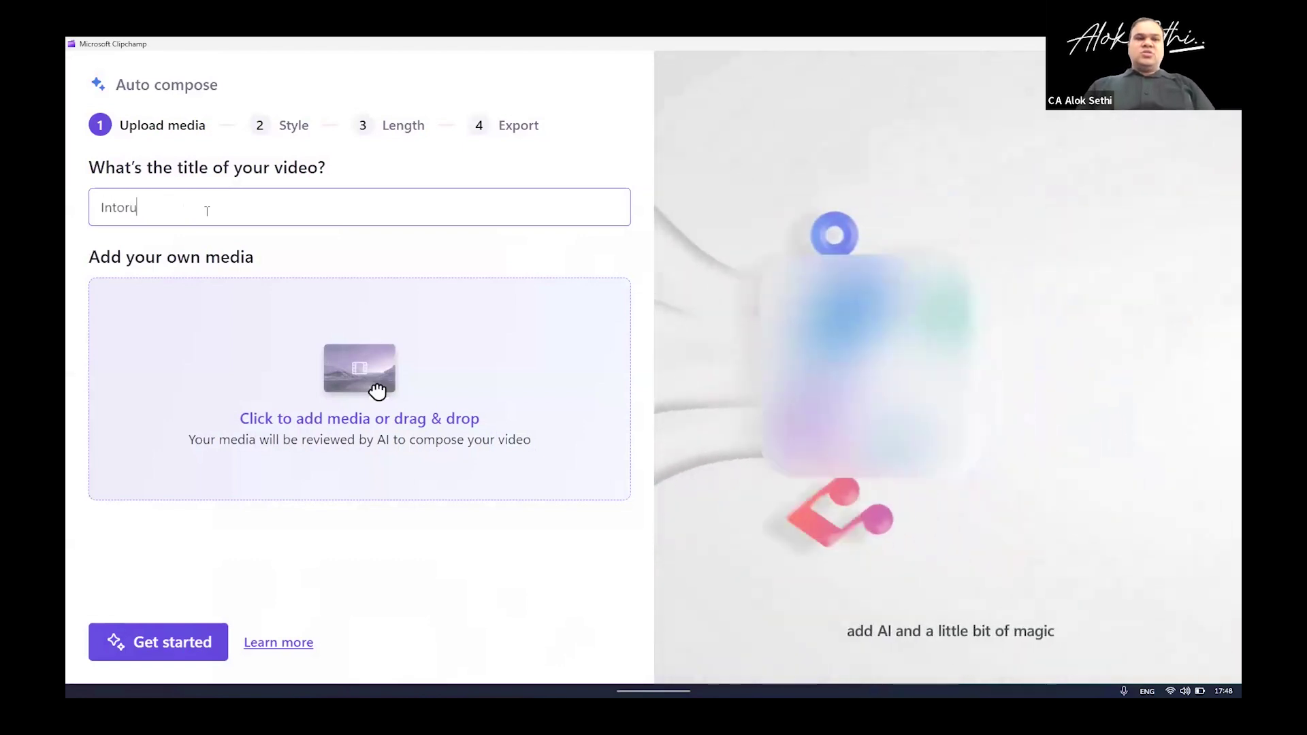
{"action": "key", "text": "BackSpace"}
{"action": "type", "text": "ro"}
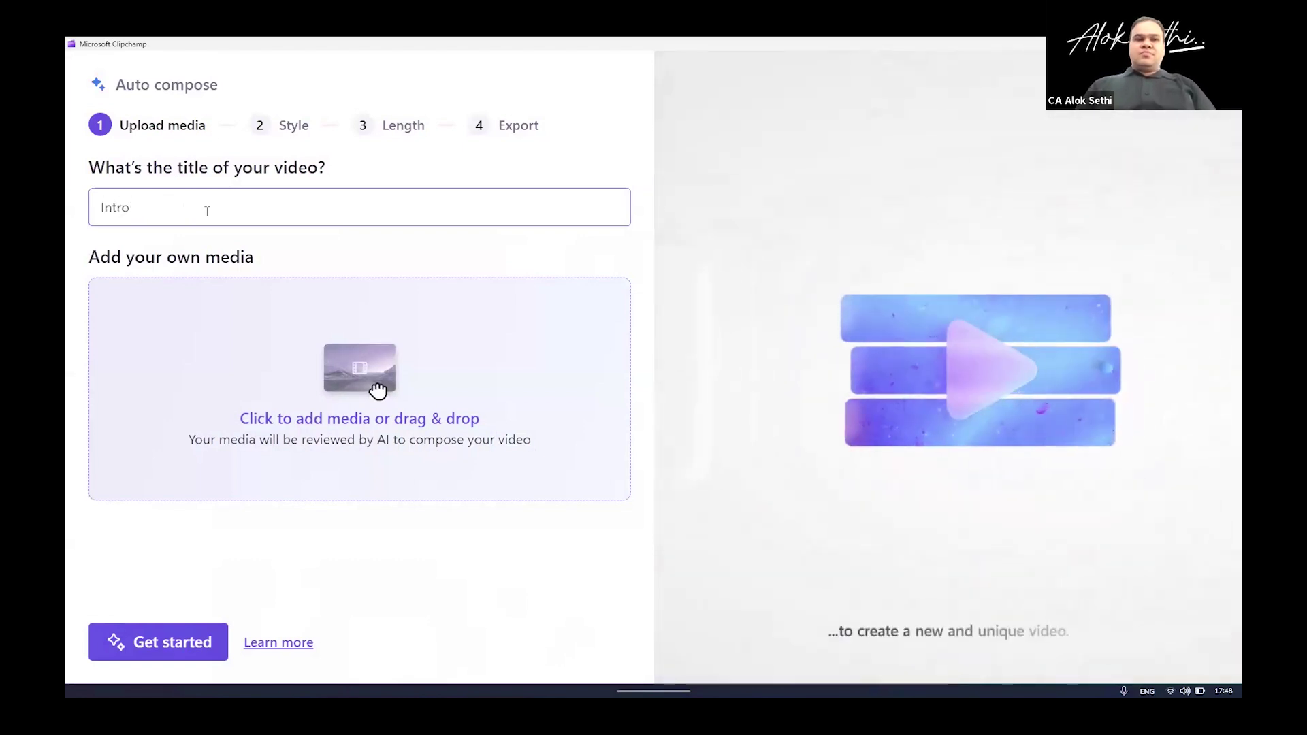
{"action": "type", "text": "duct"}
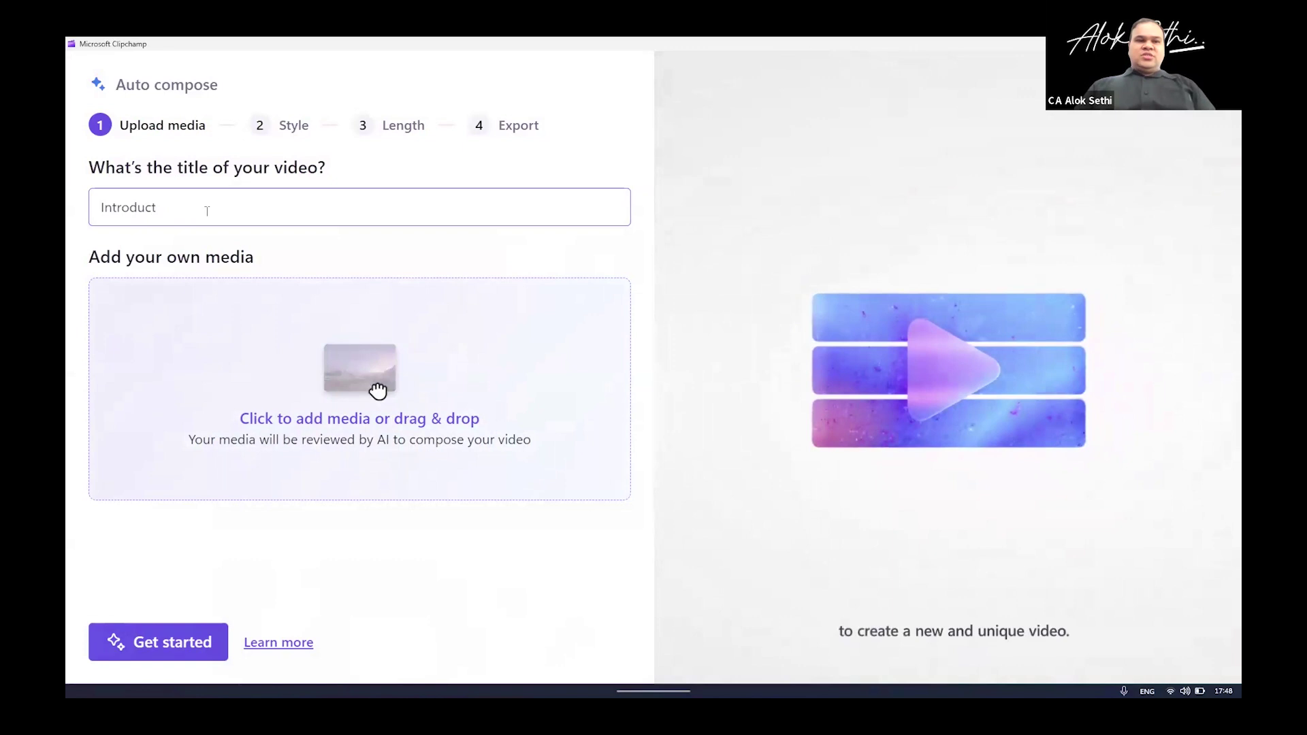
{"action": "type", "text": "ion to GST"}
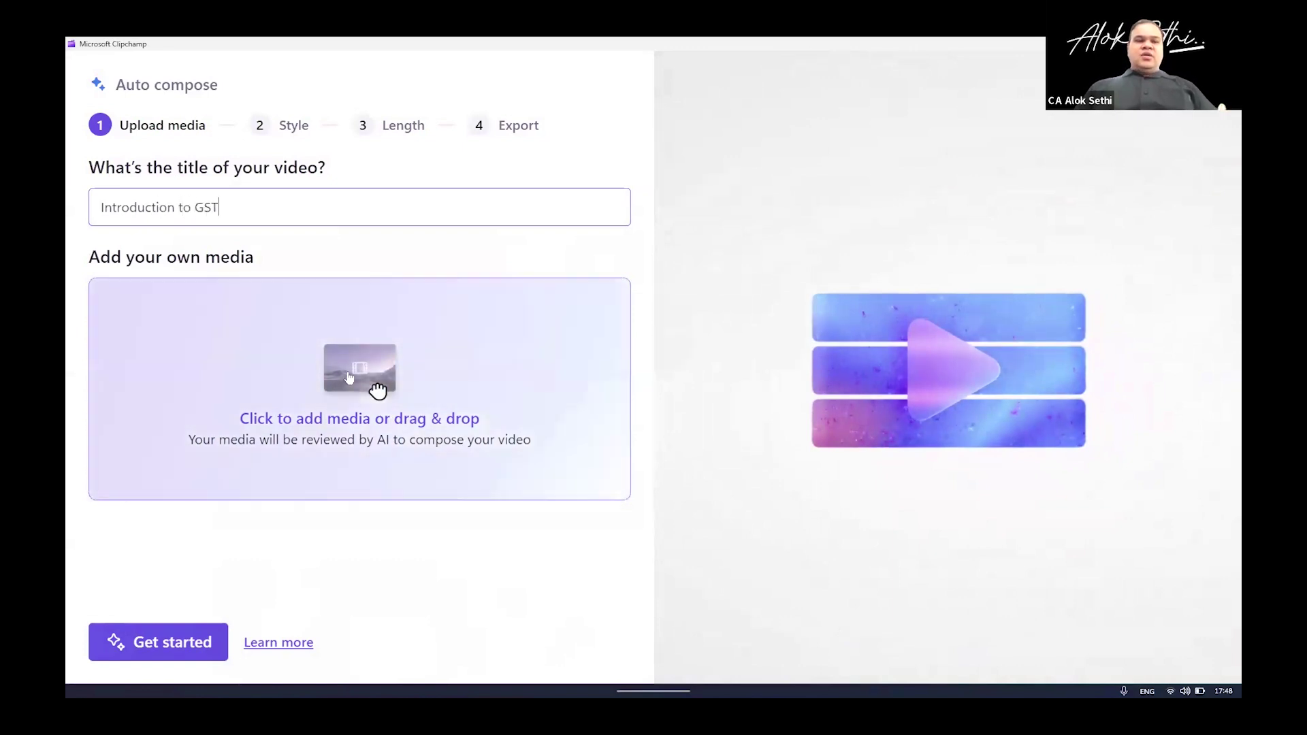
- Upload every slide from Desktop > GST PPT > GST Presentation and begin composing
{"action": "left_click", "coordinate": [350, 377]}
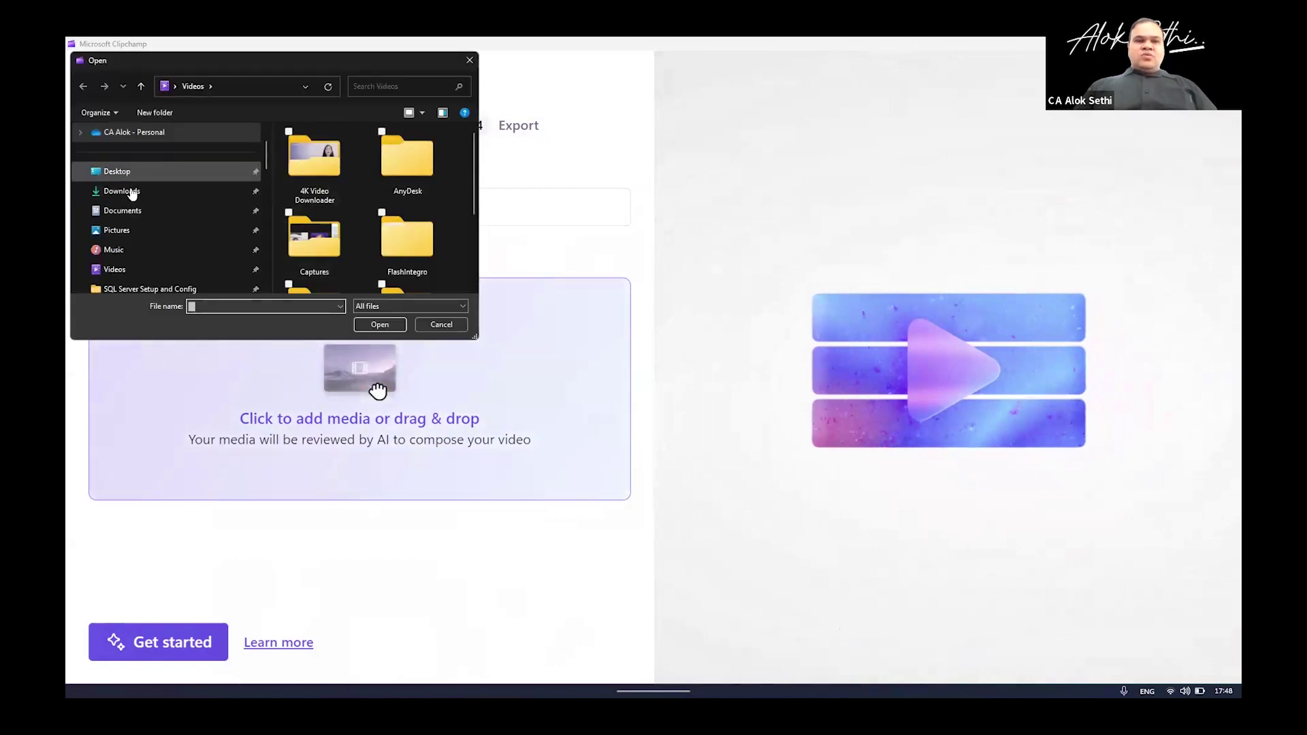
{"action": "left_click", "coordinate": [131, 174]}
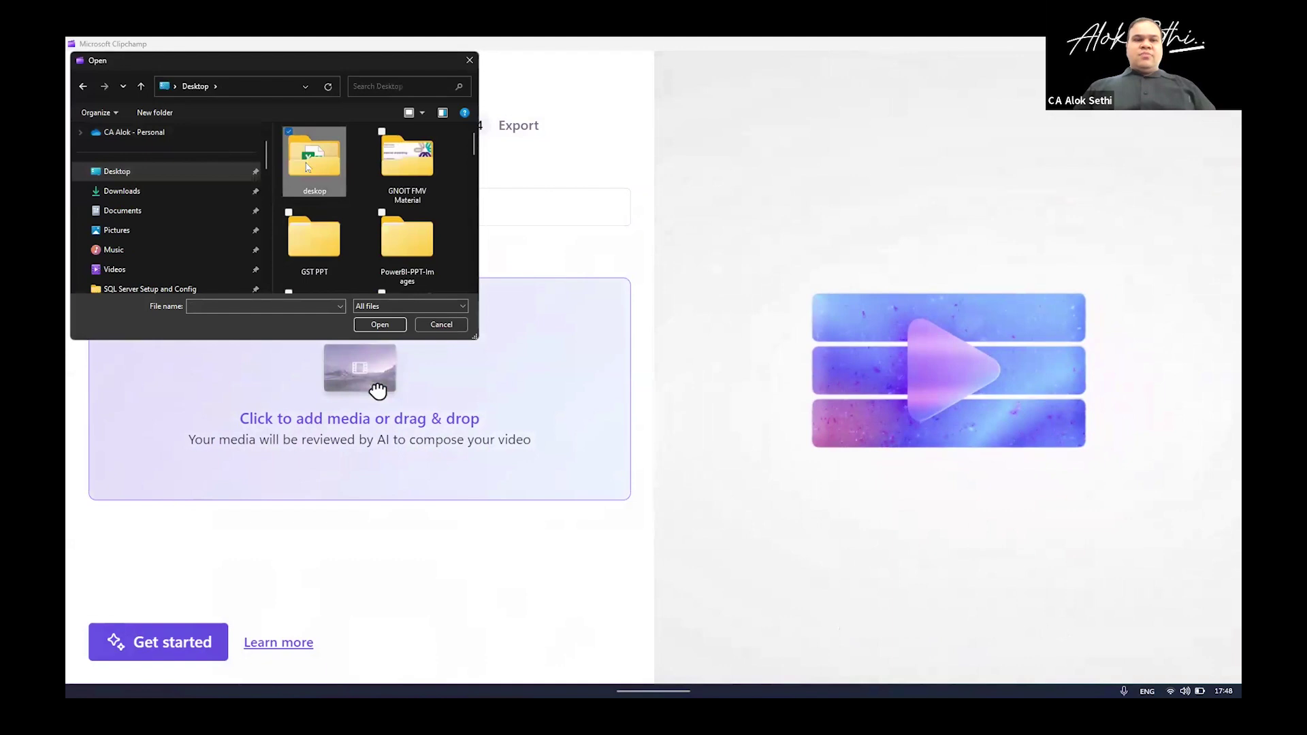
{"action": "key", "text": "Return"}
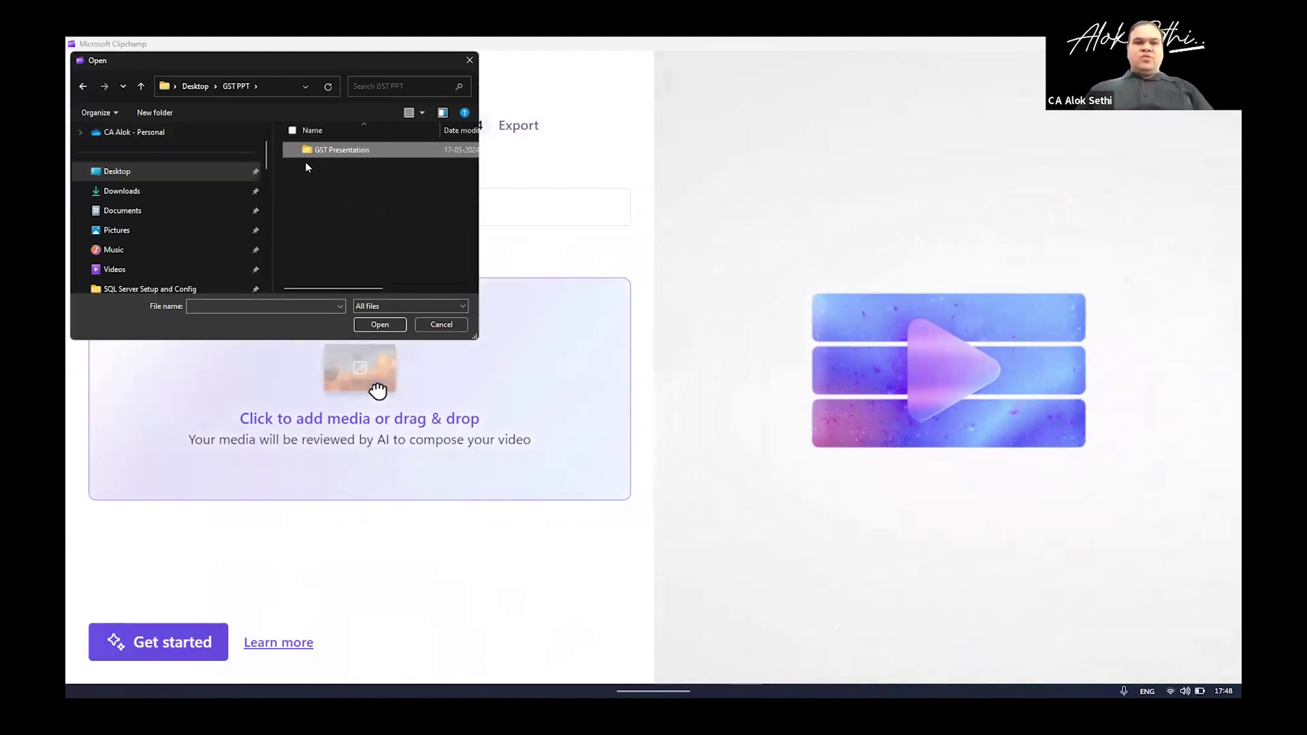
{"action": "key", "text": "Return"}
{"action": "key", "text": "ctrl+a"}
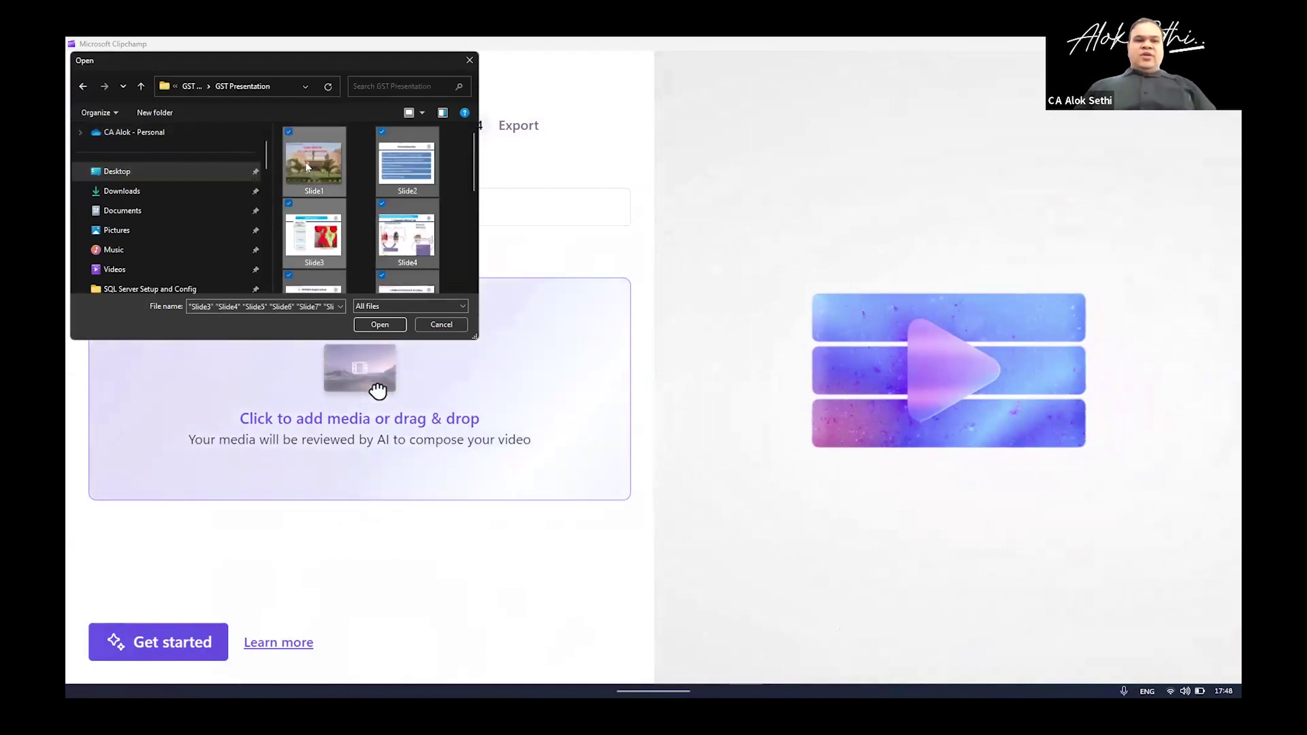
{"action": "key", "text": "Return"}
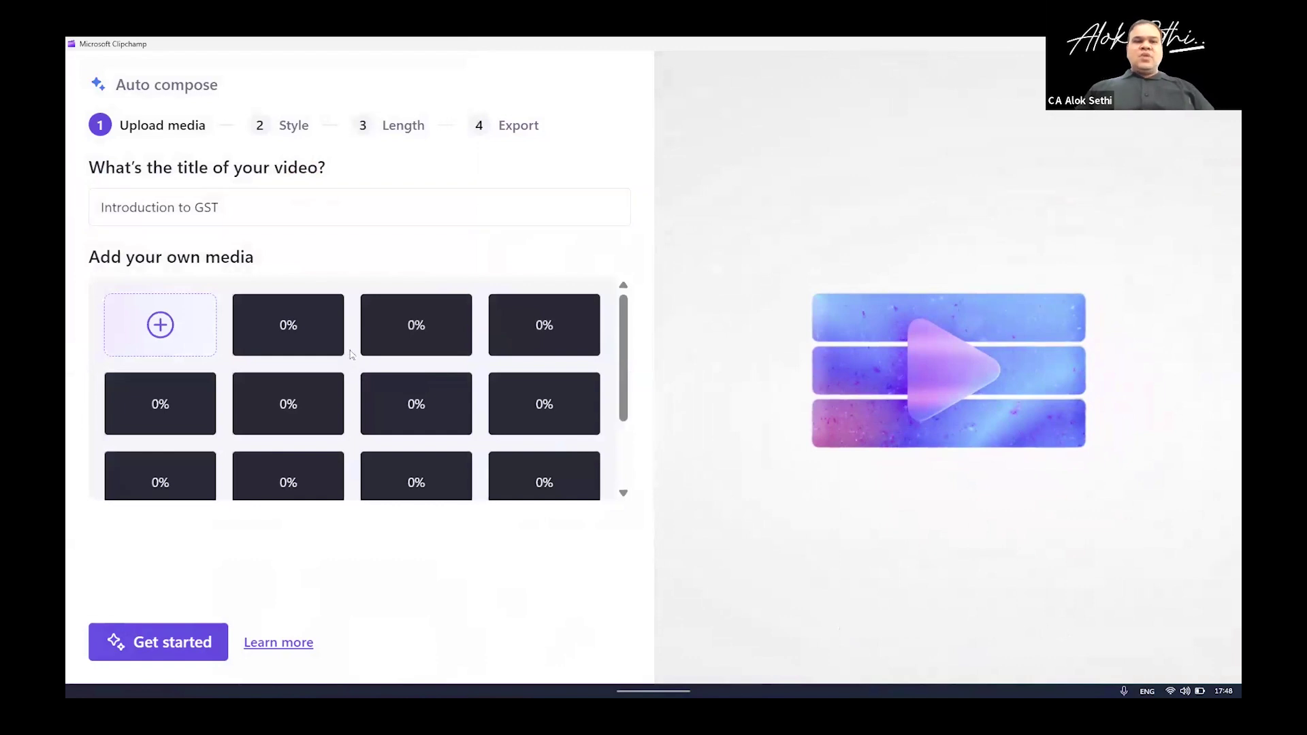
{"action": "scroll", "coordinate": [390, 367], "scroll_direction": "down", "scroll_amount": 2}
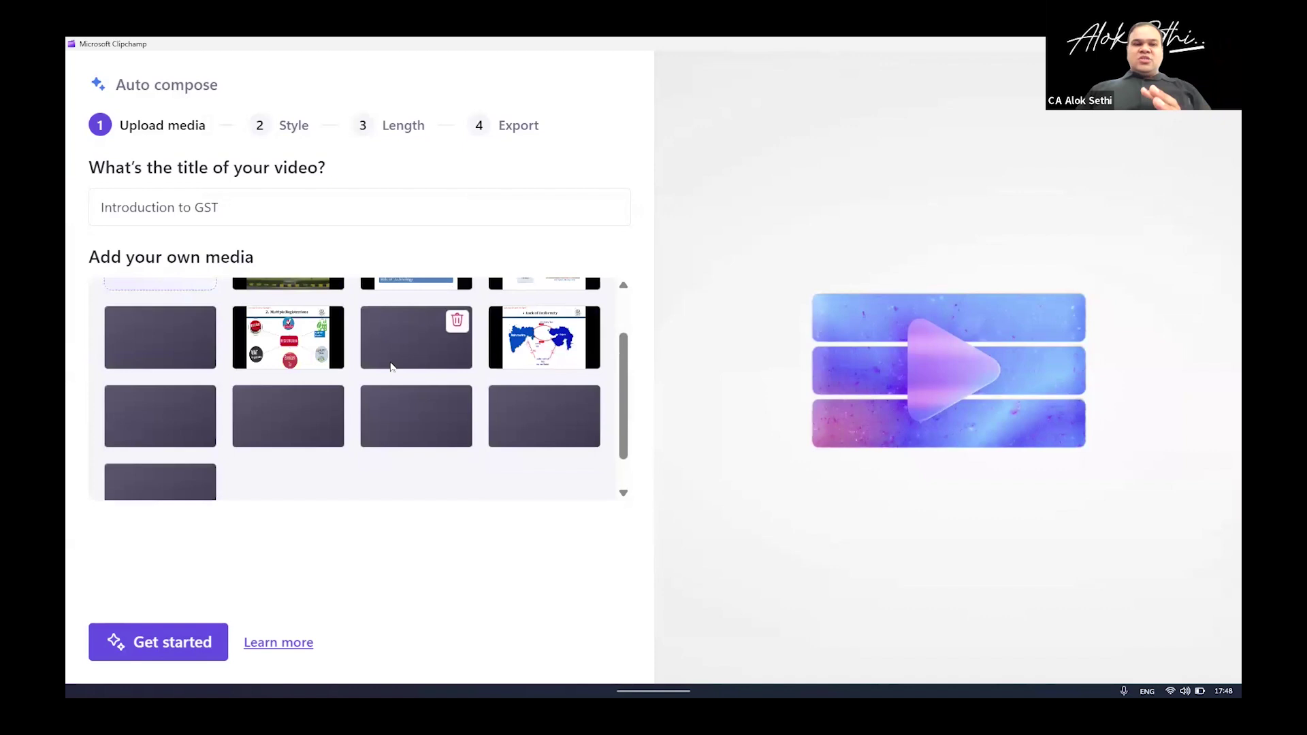
{"action": "scroll", "coordinate": [390, 366], "scroll_direction": "up", "scroll_amount": 1}
{"action": "scroll", "coordinate": [392, 367], "scroll_direction": "down", "scroll_amount": 2}
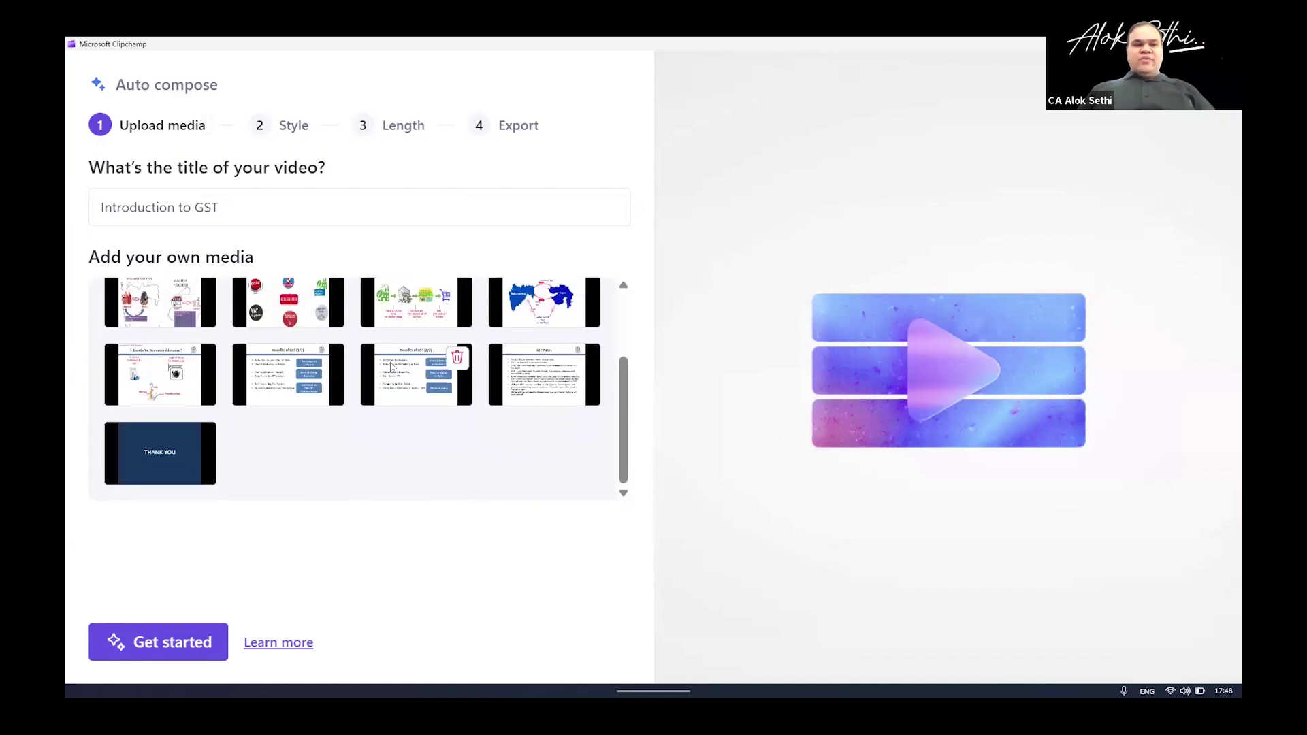
{"action": "left_click", "coordinate": [164, 644]}
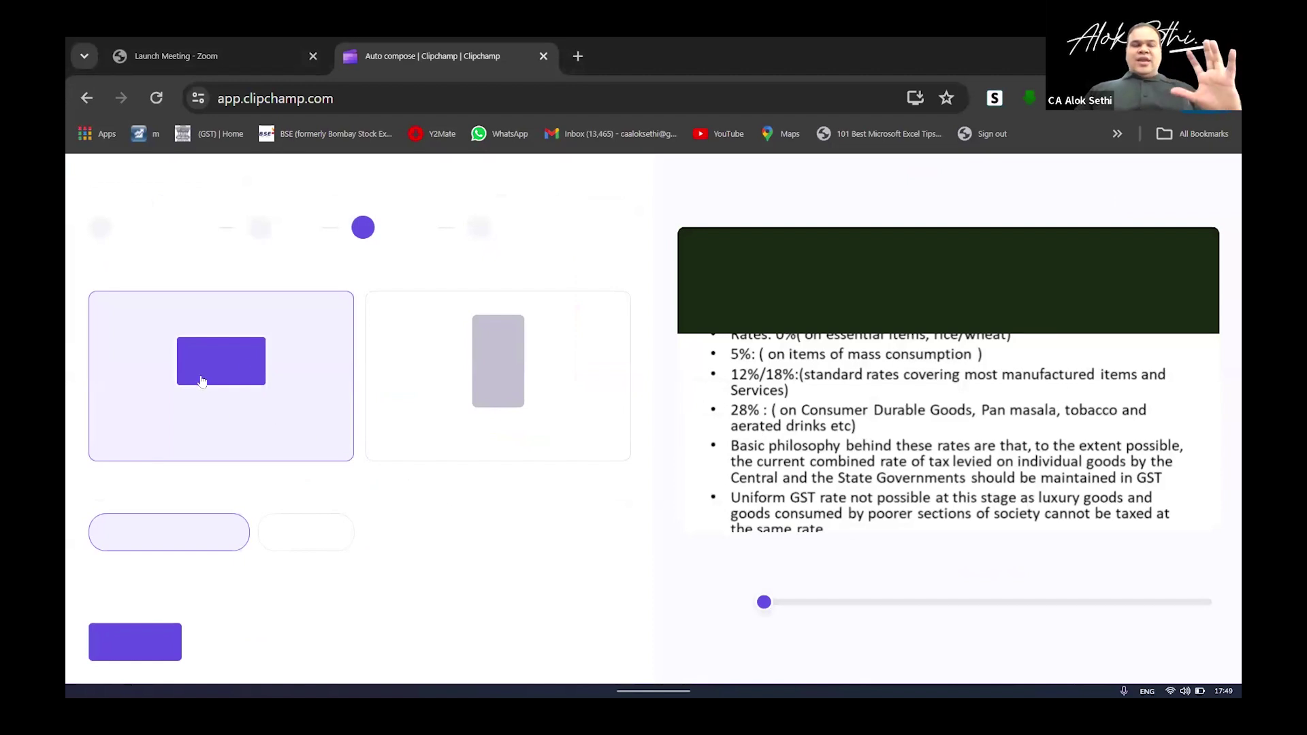
- Keep the web project in landscape format rather than portrait 9:16 and continue
{"action": "left_click", "coordinate": [466, 368]}
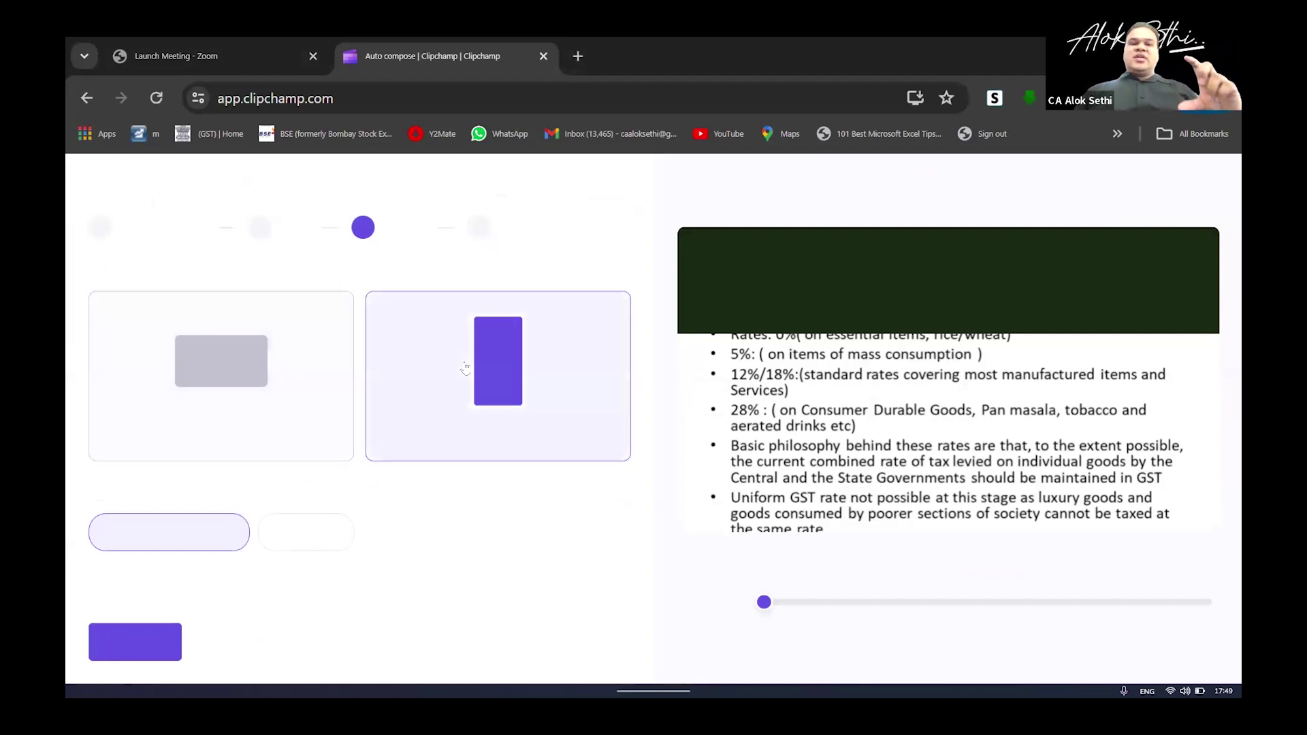
{"action": "left_click", "coordinate": [266, 392]}
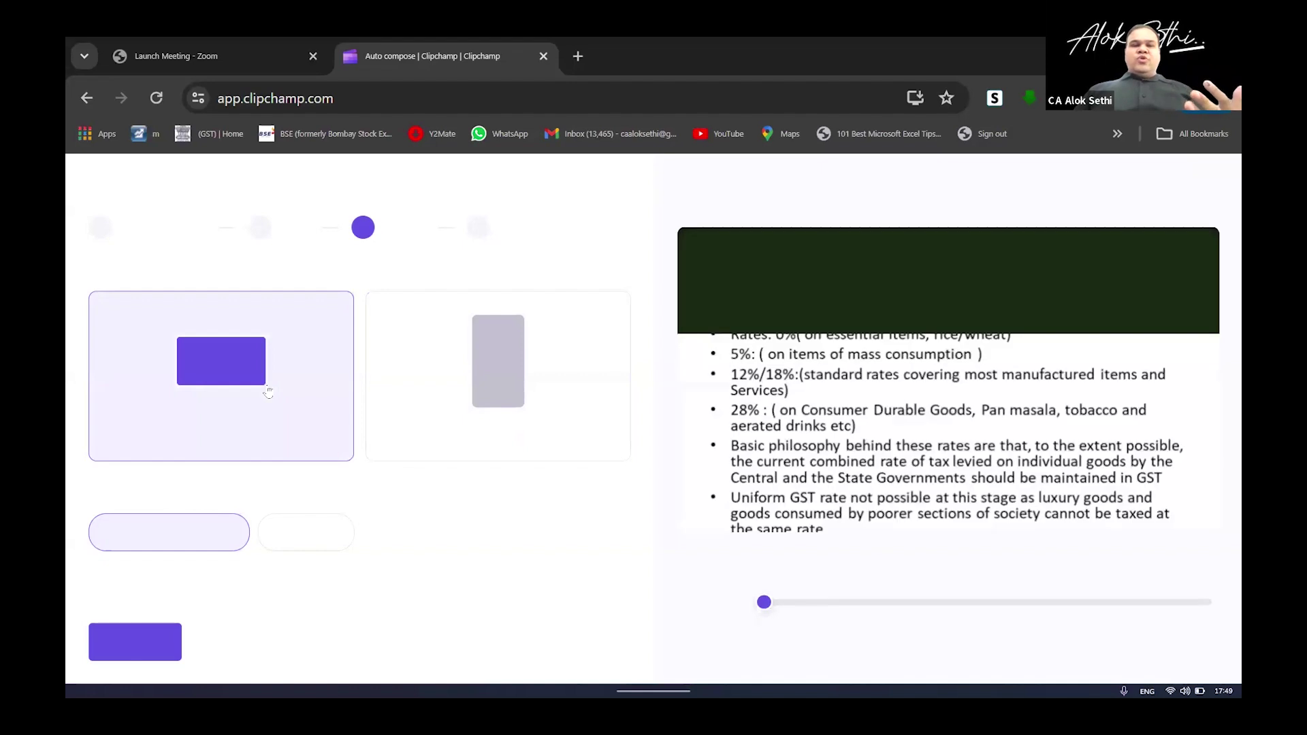
{"action": "left_click", "coordinate": [163, 644]}
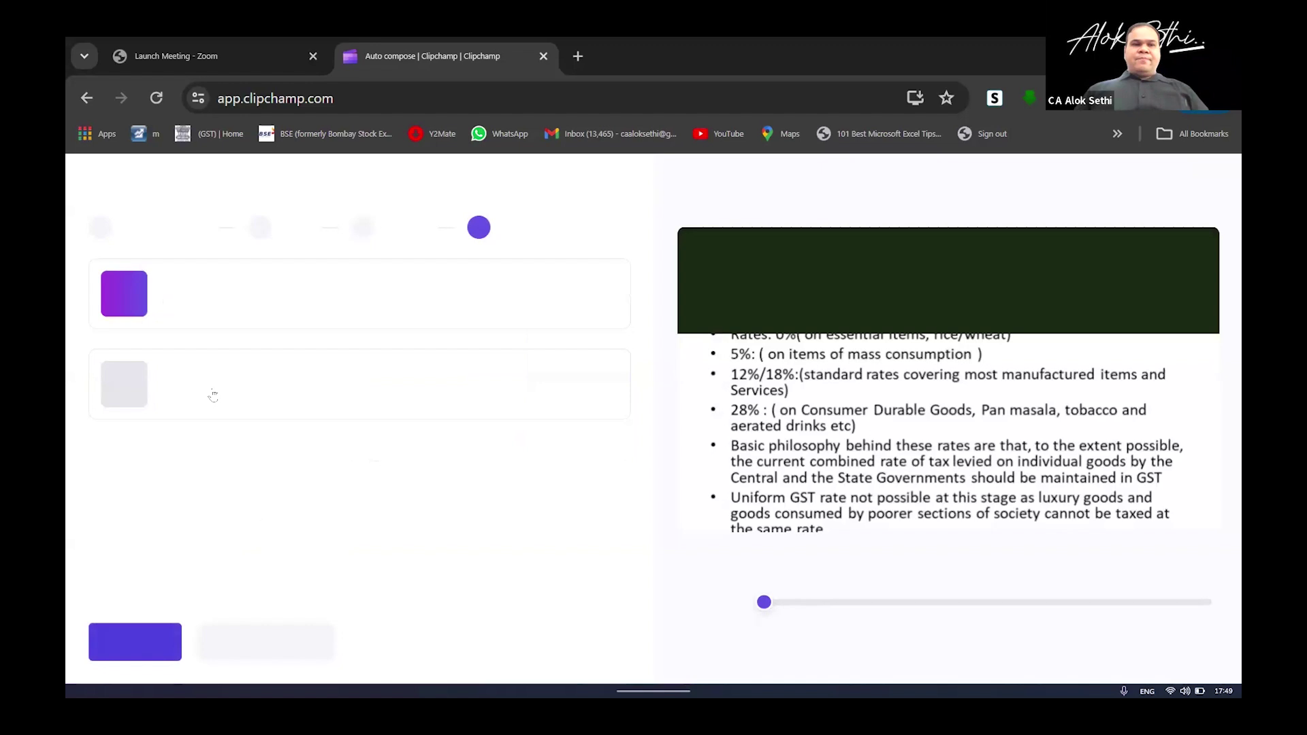
- Switch between Chrome and the Clipchamp desktop app, ending in the desktop app
{"action": "key", "text": "alt+Tab"}
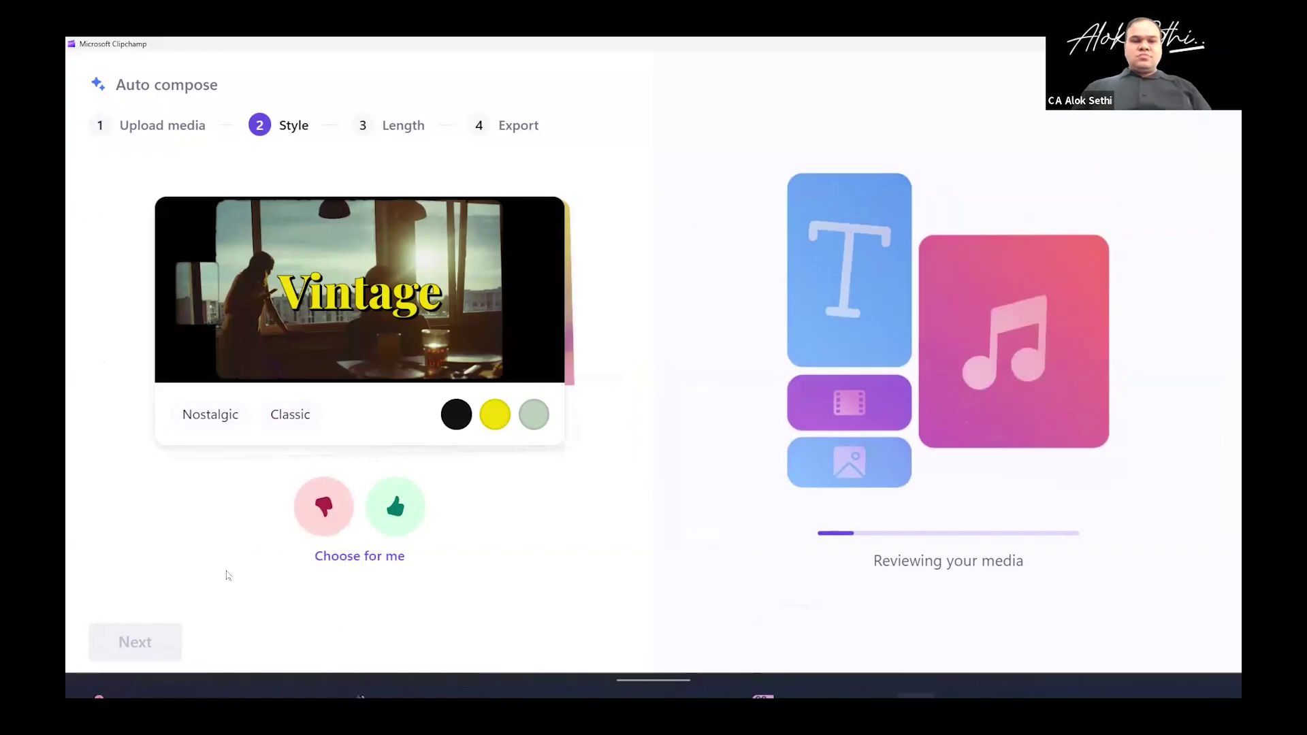
{"action": "key", "text": "alt+Tab"}
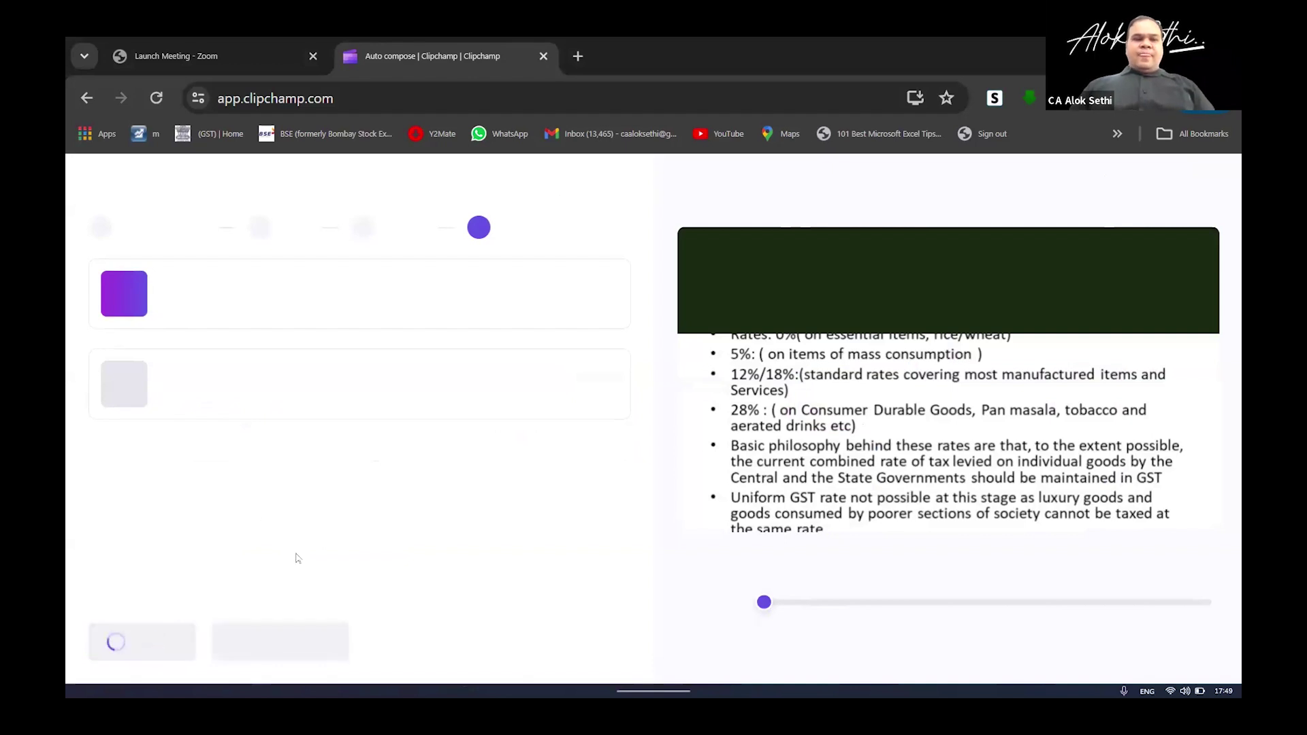
{"action": "key", "text": "alt+Tab"}
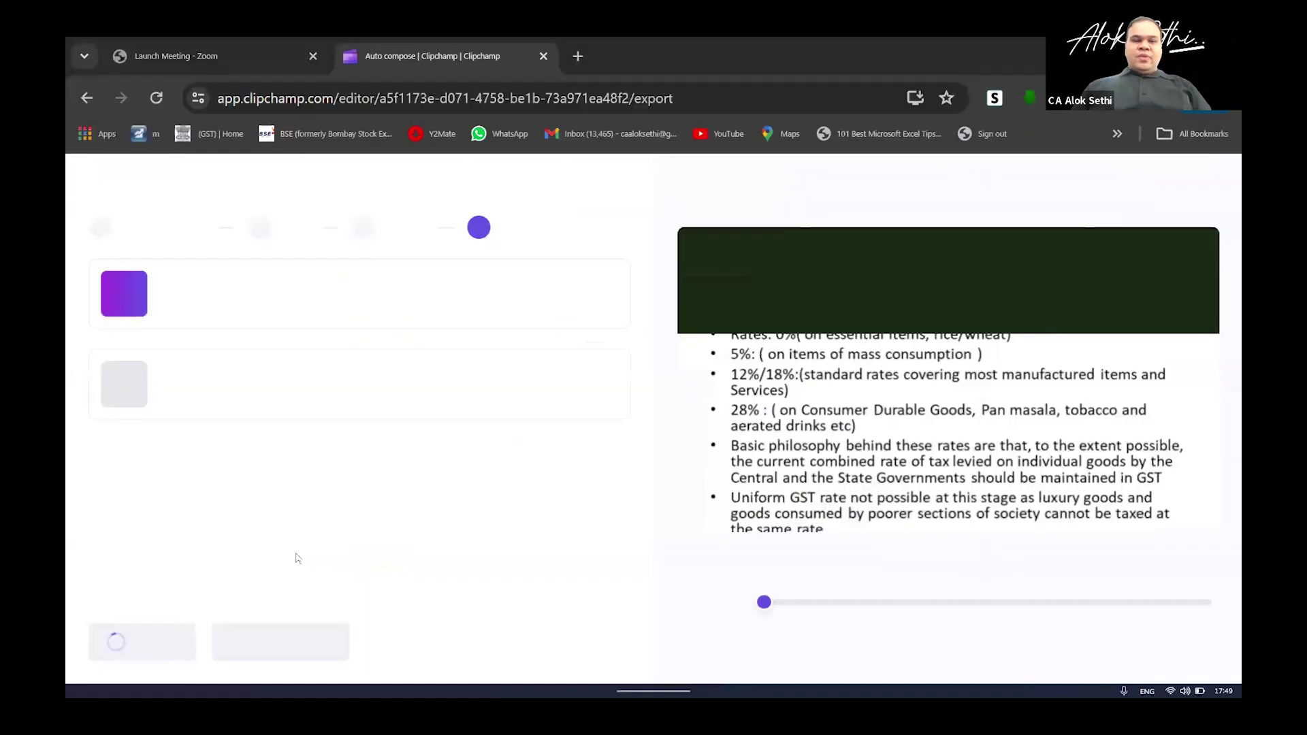
{"action": "scroll", "coordinate": [442, 447], "scroll_direction": "down", "scroll_amount": 5}
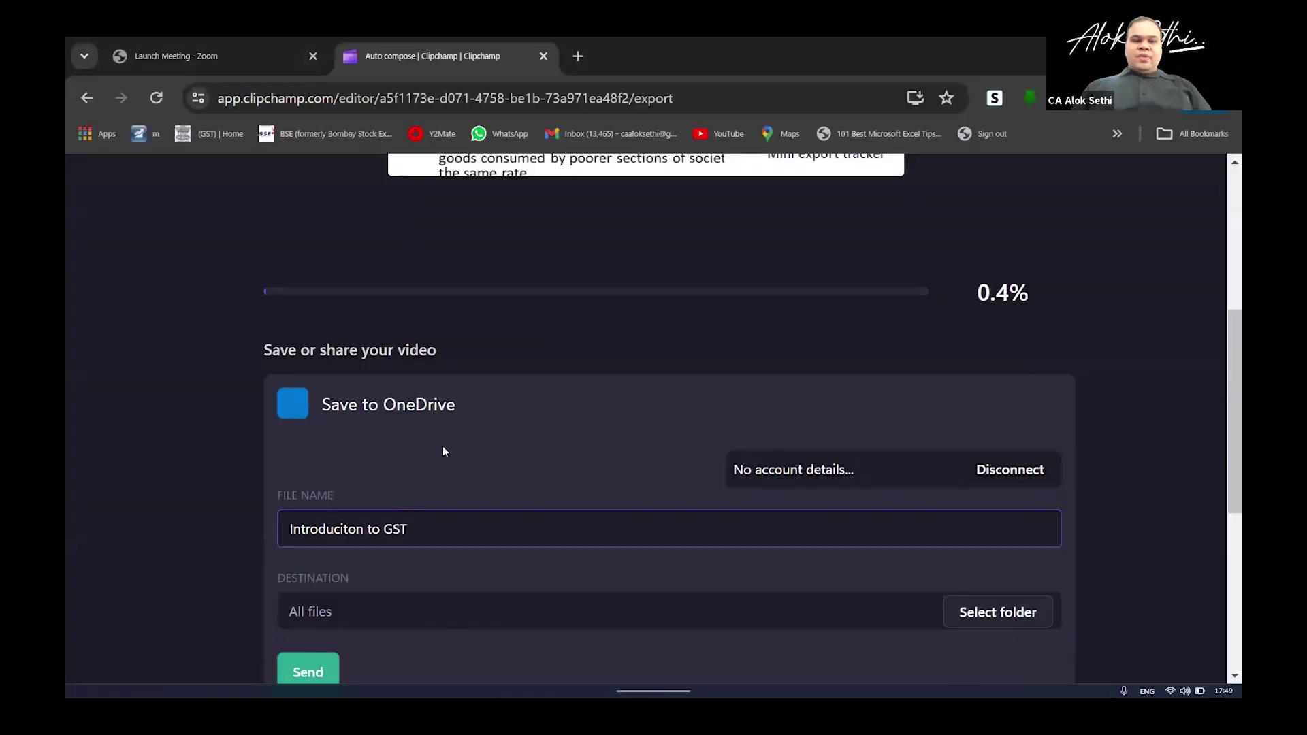
{"action": "scroll", "coordinate": [435, 476], "scroll_direction": "down", "scroll_amount": 2}
{"action": "scroll", "coordinate": [436, 482], "scroll_direction": "up", "scroll_amount": 1}
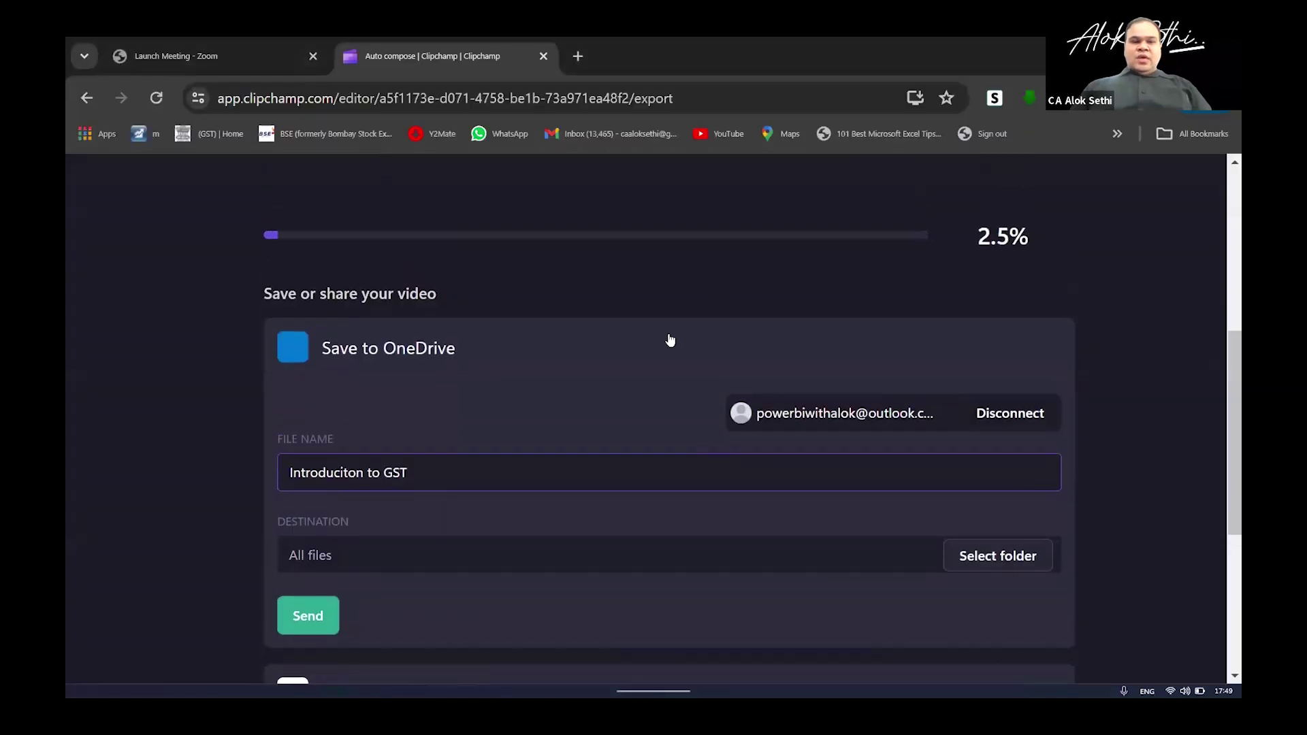
{"action": "scroll", "coordinate": [531, 479], "scroll_direction": "down", "scroll_amount": 1}
{"action": "scroll", "coordinate": [532, 480], "scroll_direction": "up", "scroll_amount": 2}
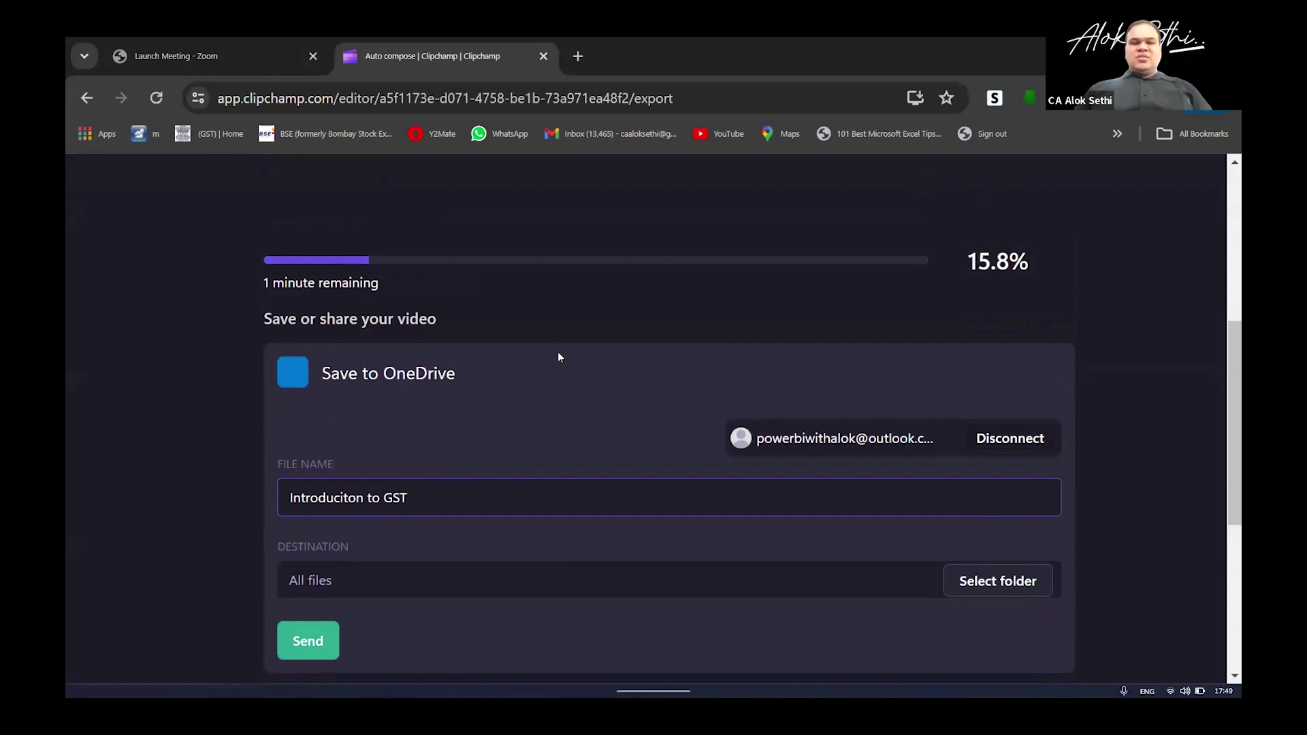
{"action": "scroll", "coordinate": [558, 354], "scroll_direction": "down", "scroll_amount": 1}
{"action": "scroll", "coordinate": [558, 357], "scroll_direction": "down", "scroll_amount": 1}
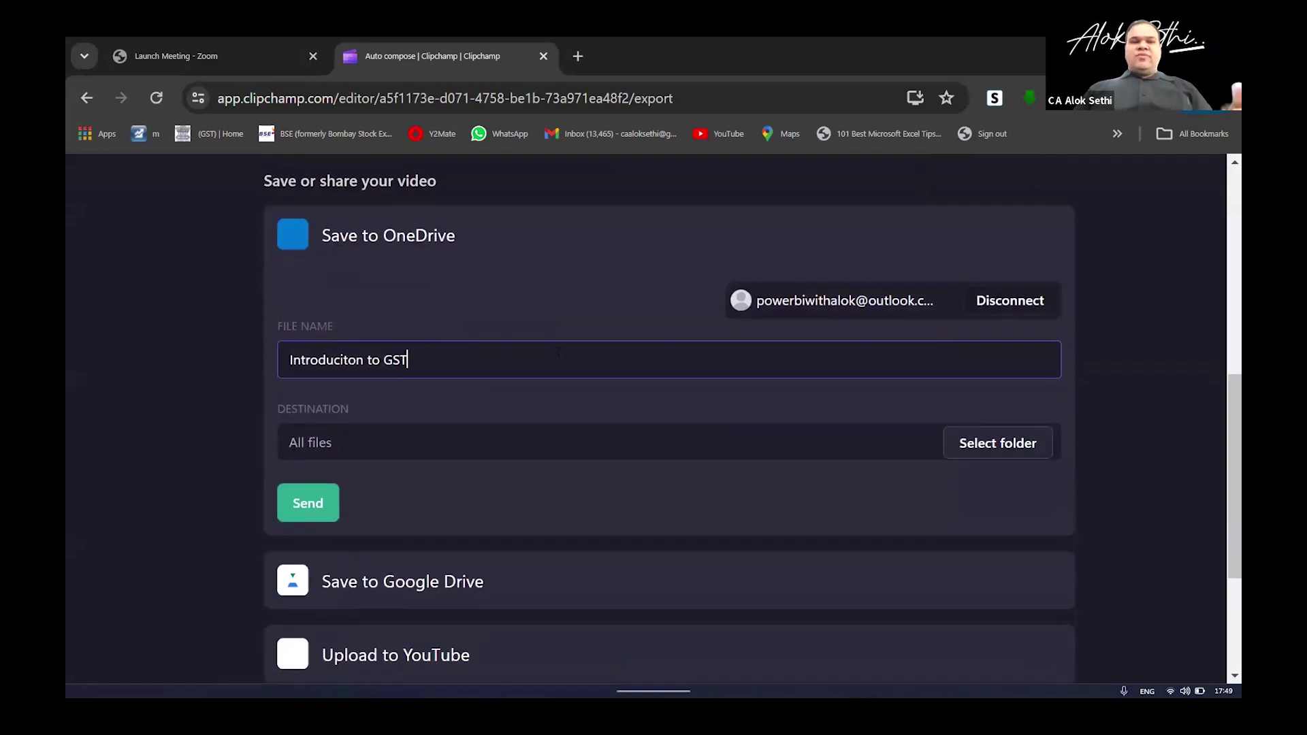
{"action": "scroll", "coordinate": [558, 355], "scroll_direction": "down", "scroll_amount": 2}
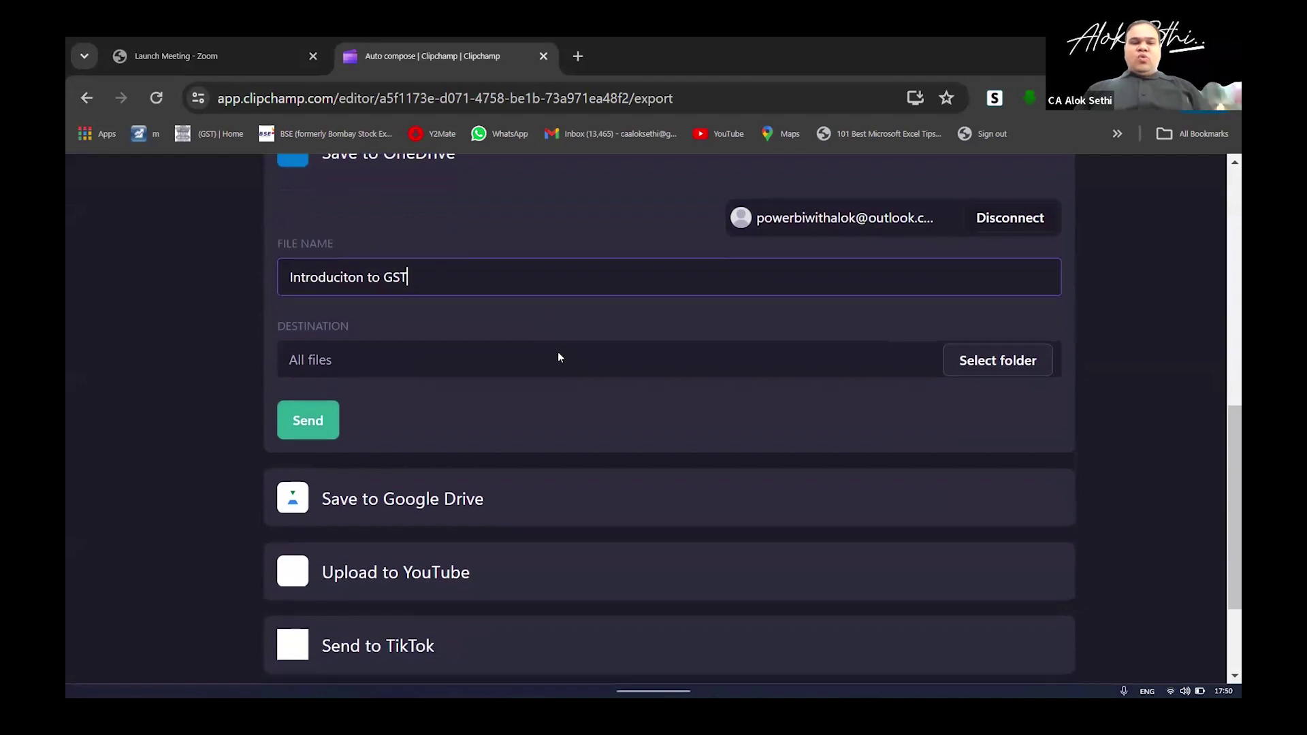
{"action": "scroll", "coordinate": [559, 357], "scroll_direction": "down", "scroll_amount": 1}
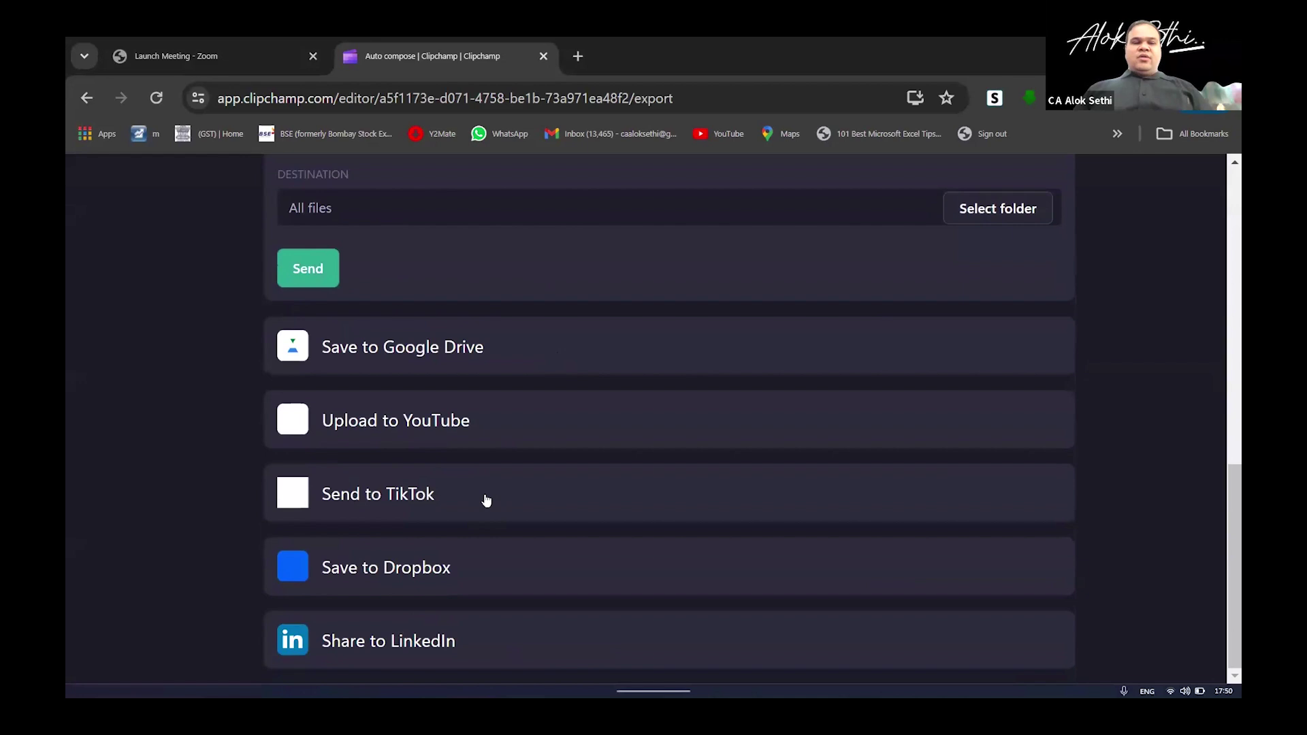
{"action": "scroll", "coordinate": [486, 504], "scroll_direction": "up", "scroll_amount": 2}
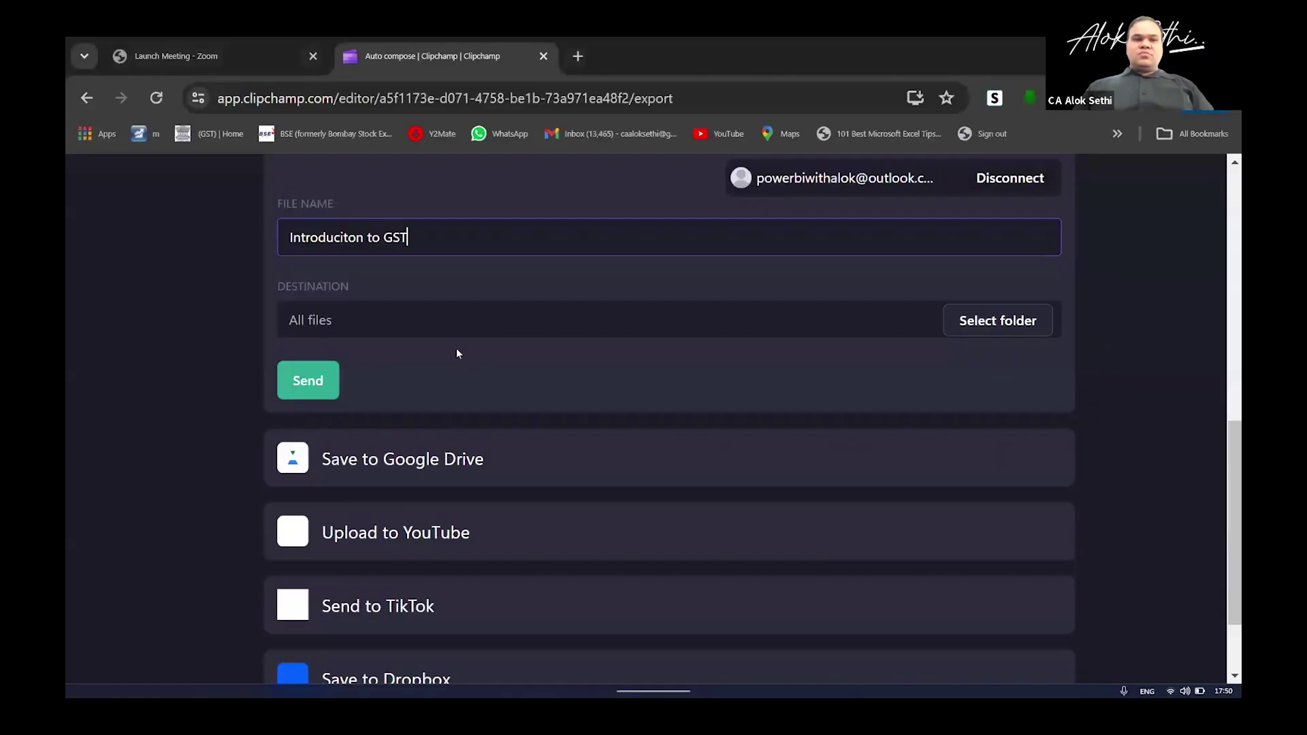
{"action": "scroll", "coordinate": [456, 350], "scroll_direction": "up", "scroll_amount": 4}
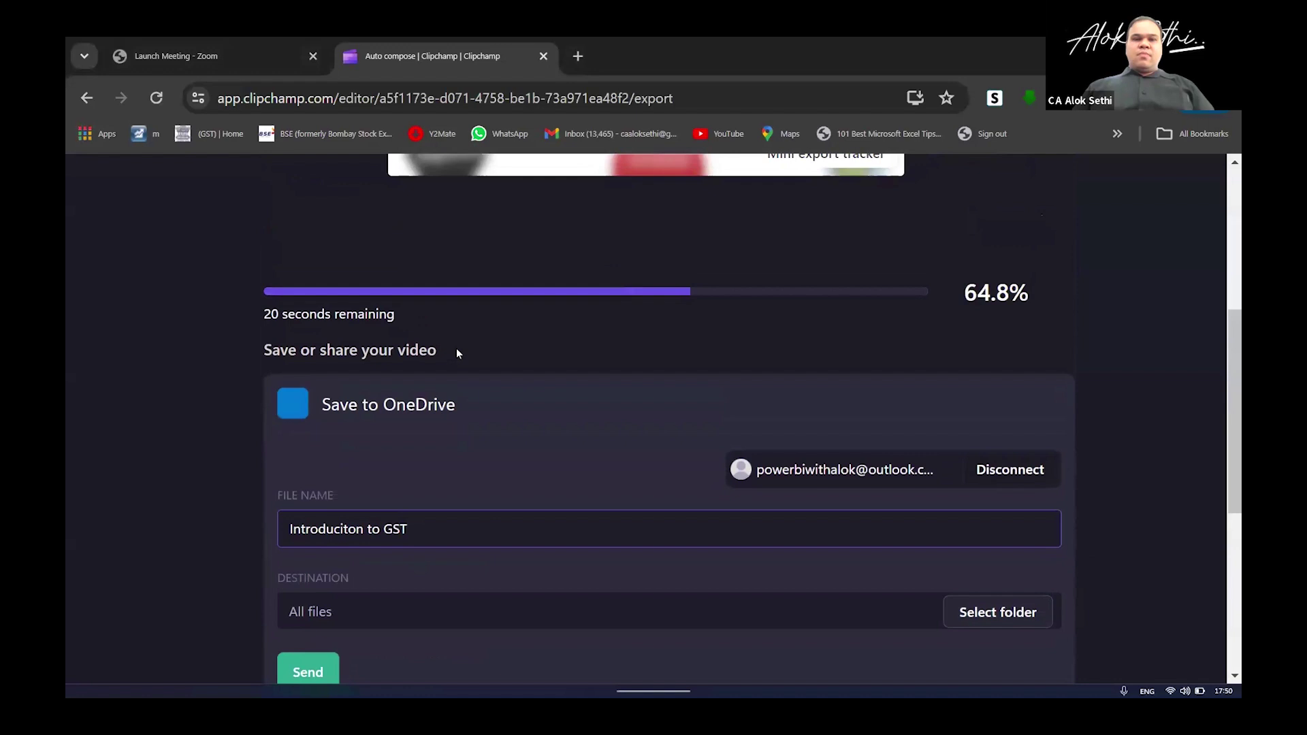
{"action": "scroll", "coordinate": [456, 351], "scroll_direction": "down", "scroll_amount": 5}
{"action": "scroll", "coordinate": [456, 353], "scroll_direction": "down", "scroll_amount": 1}
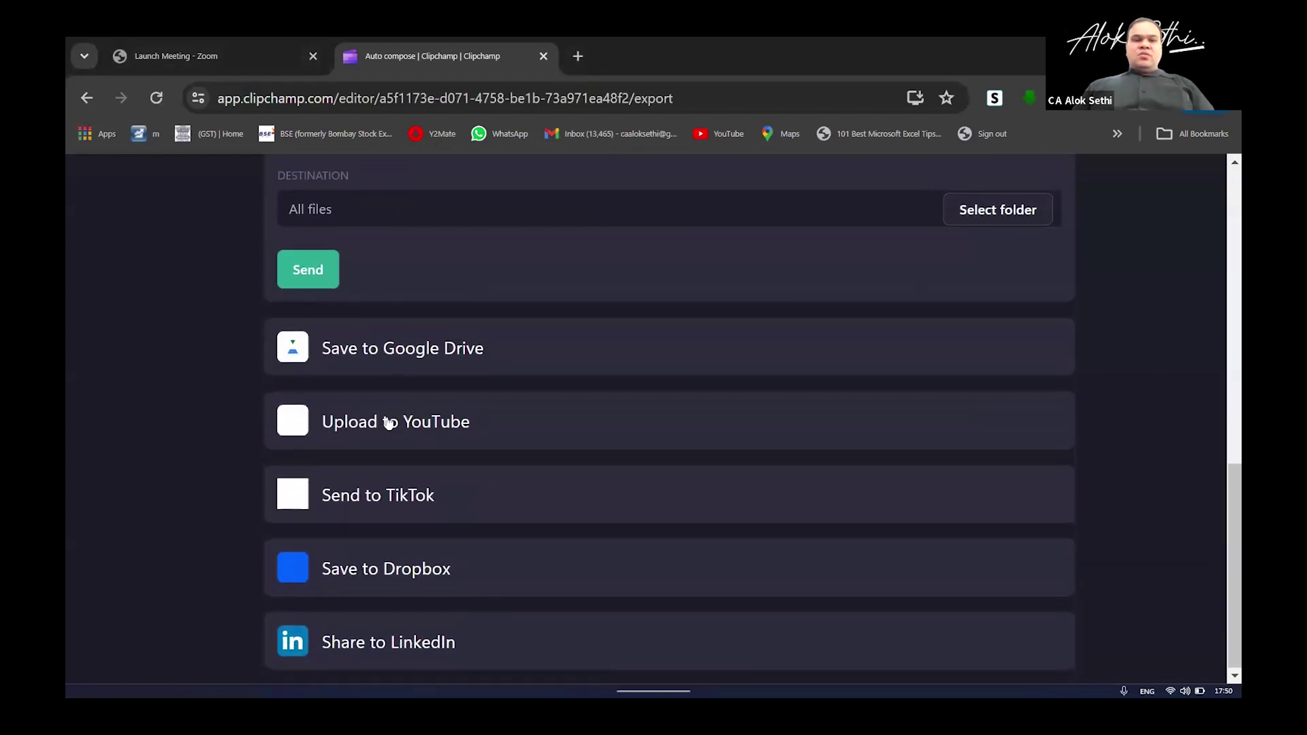
- Choose Upload to YouTube and sign in with the selected Google account
{"action": "left_click", "coordinate": [389, 422]}
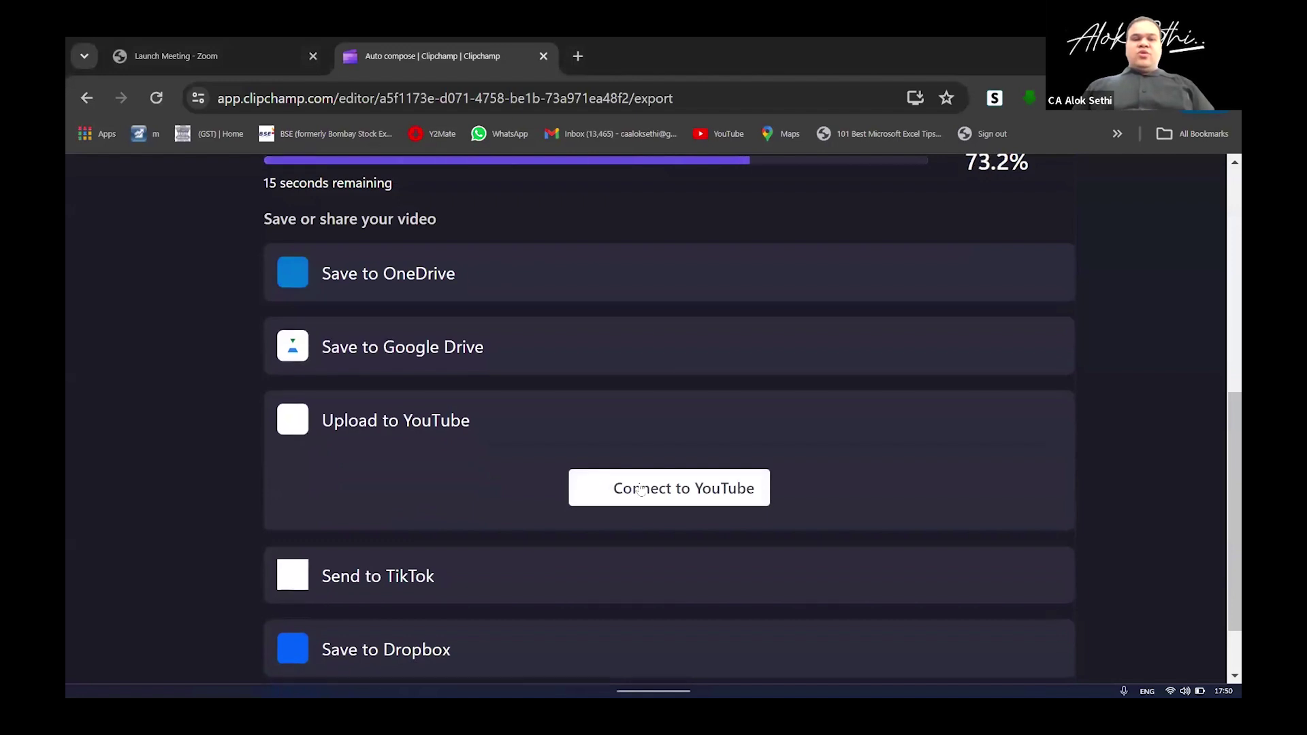
{"action": "left_click", "coordinate": [640, 487]}
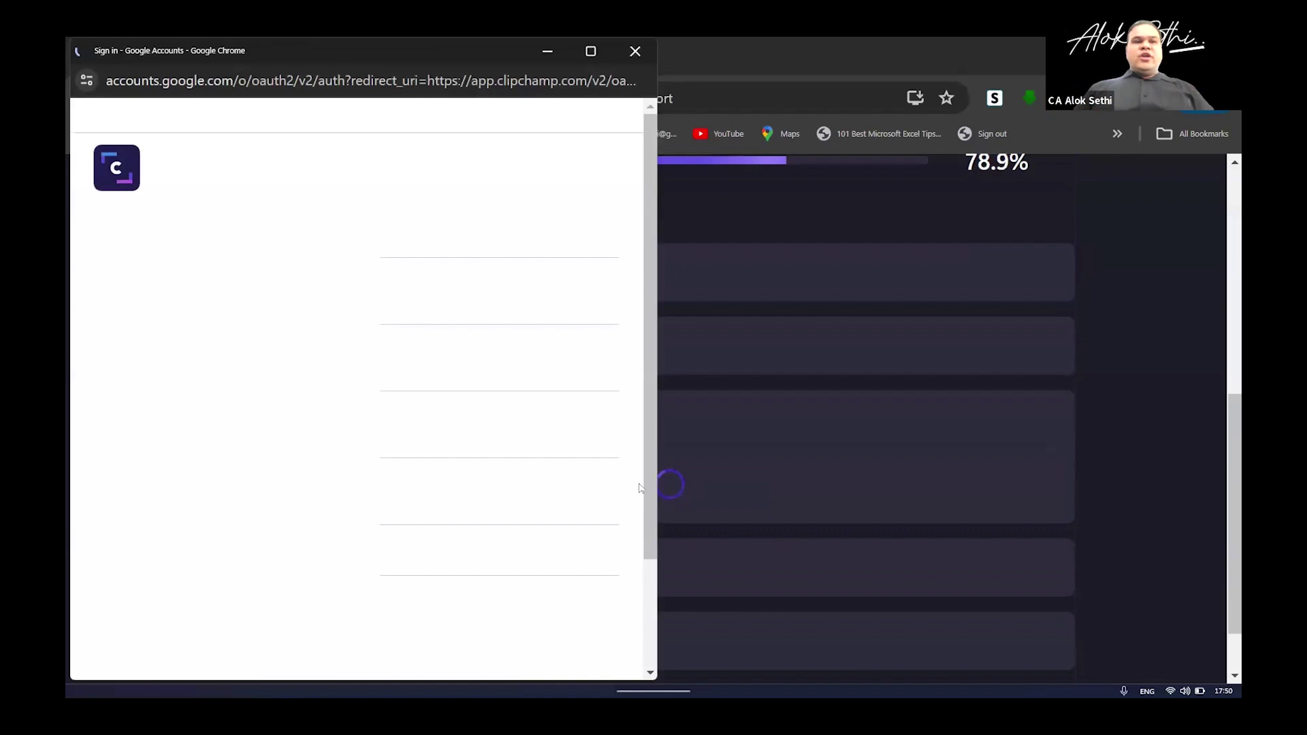
{"action": "left_click", "coordinate": [472, 240]}
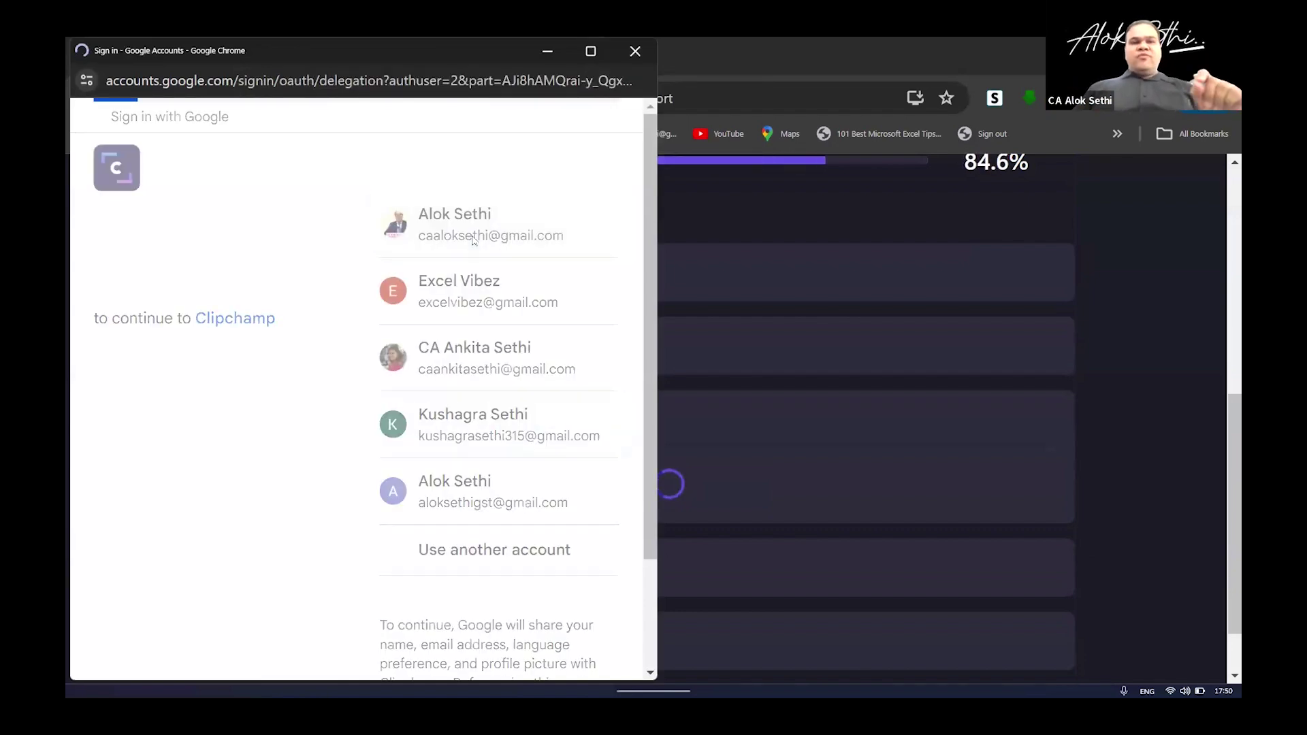
{"action": "left_click", "coordinate": [493, 234]}
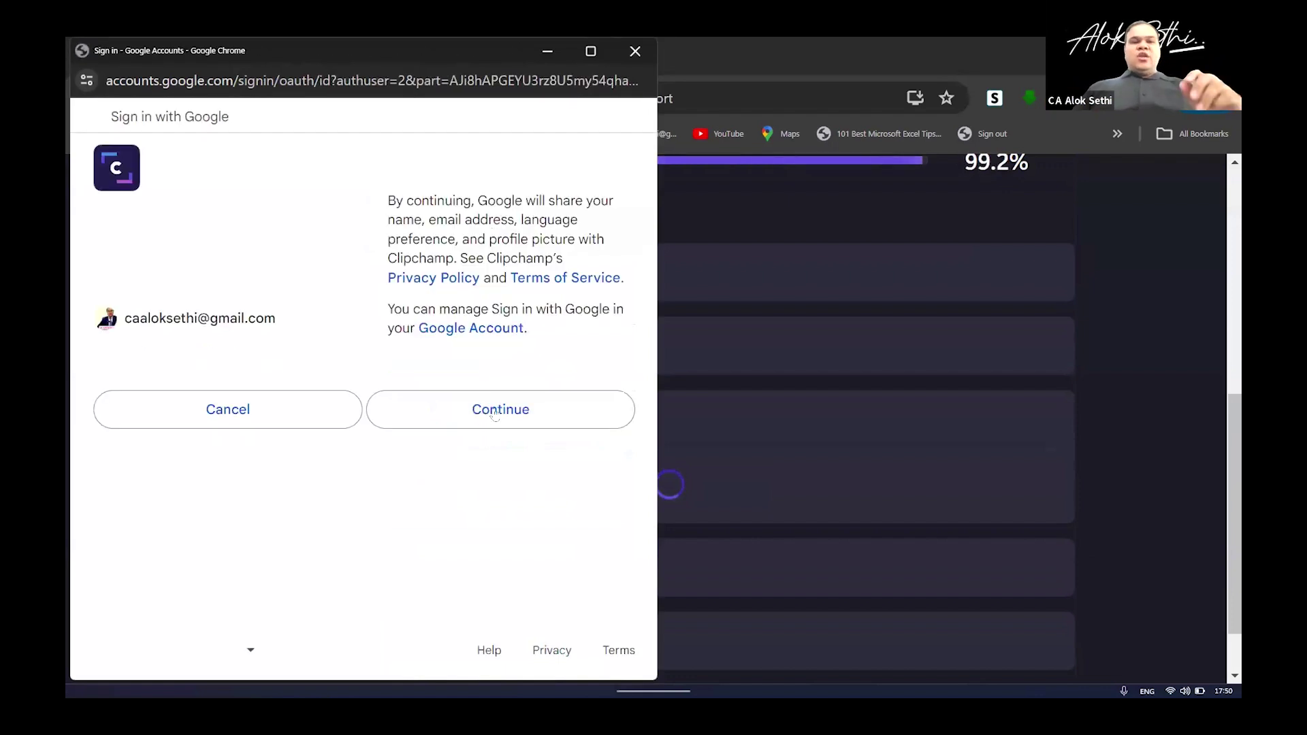
{"action": "left_click", "coordinate": [495, 414]}
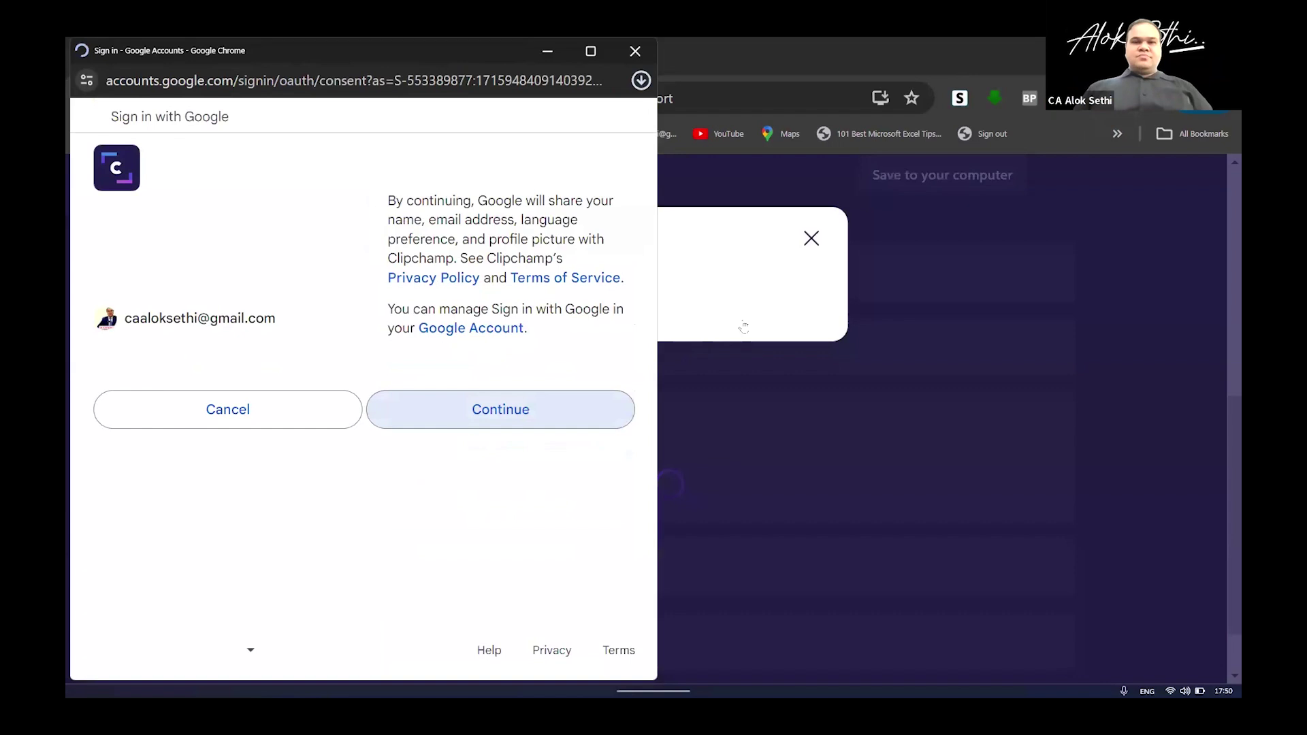
- Allow Clipchamp access to the YouTube account and dismiss the feedback rating prompt
{"action": "scroll", "coordinate": [466, 364], "scroll_direction": "down", "scroll_amount": 3}
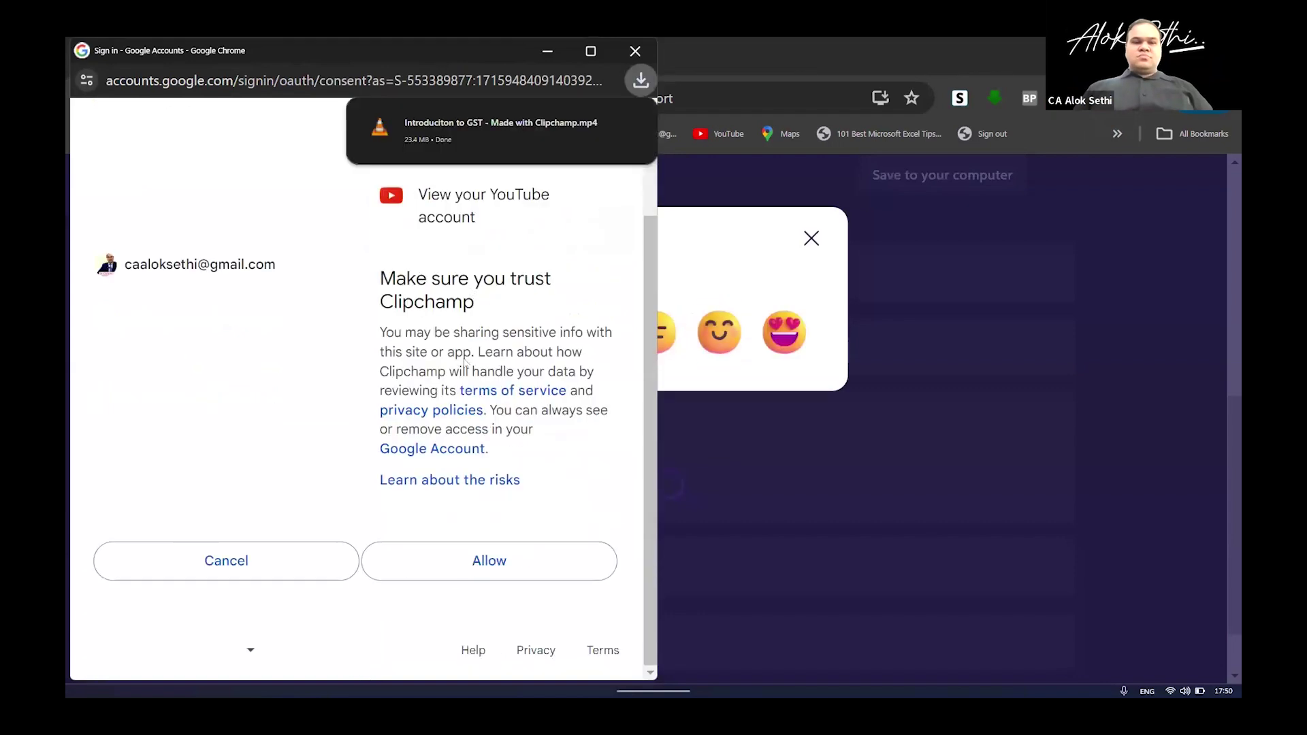
{"action": "left_click", "coordinate": [460, 577]}
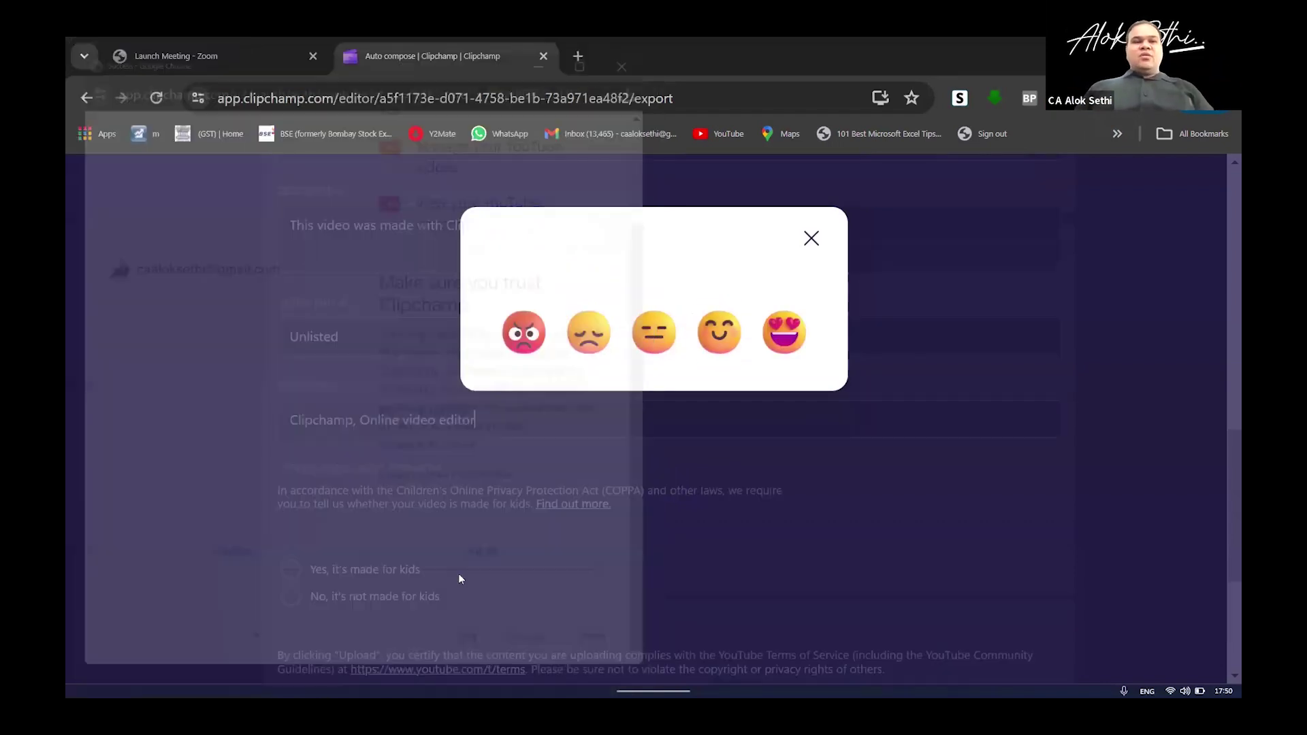
{"action": "left_click", "coordinate": [810, 238]}
{"action": "scroll", "coordinate": [668, 395], "scroll_direction": "up", "scroll_amount": 5}
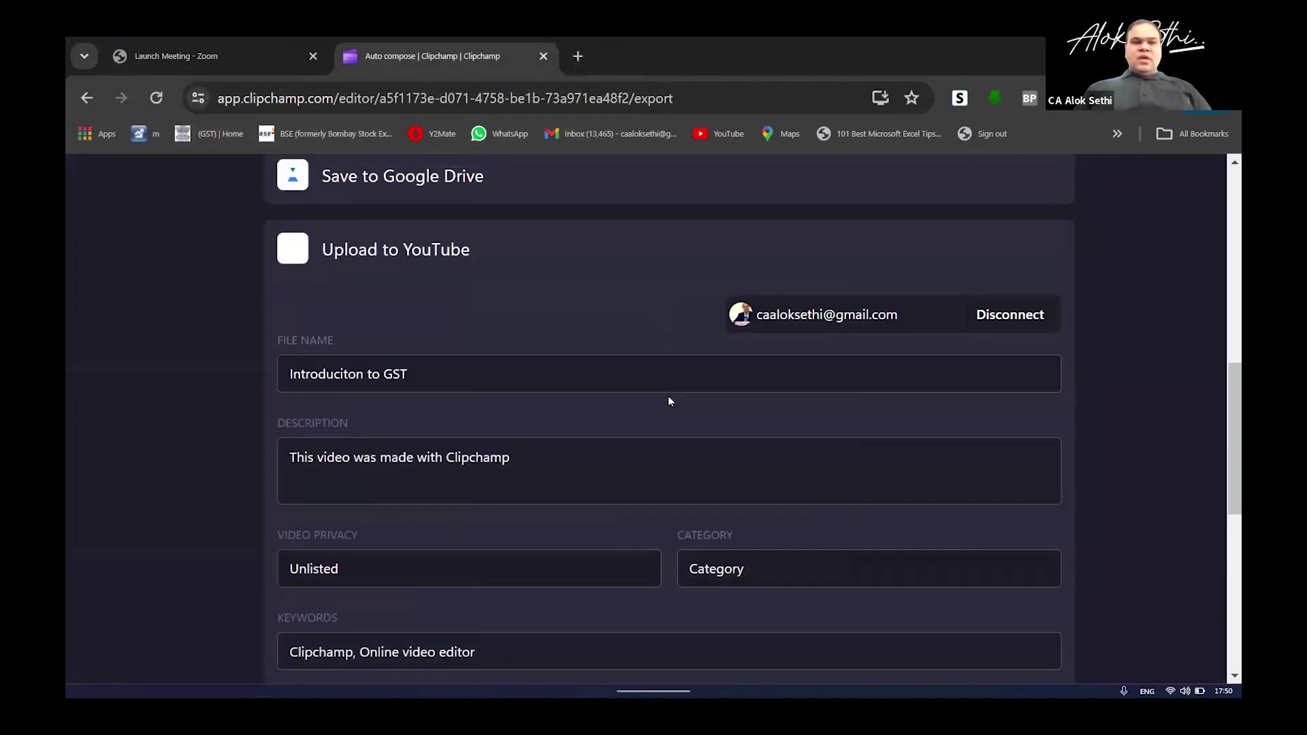
{"action": "scroll", "coordinate": [669, 402], "scroll_direction": "up", "scroll_amount": 7}
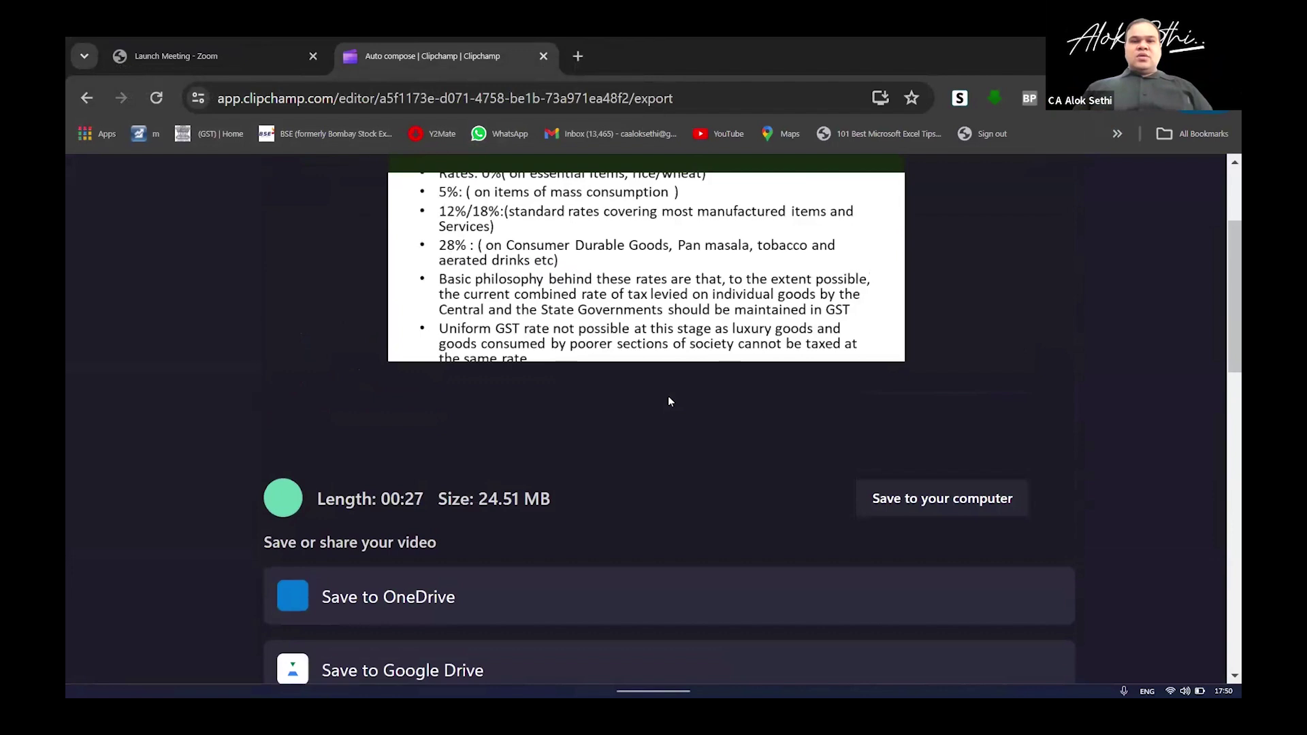
{"action": "scroll", "coordinate": [670, 401], "scroll_direction": "up", "scroll_amount": 1}
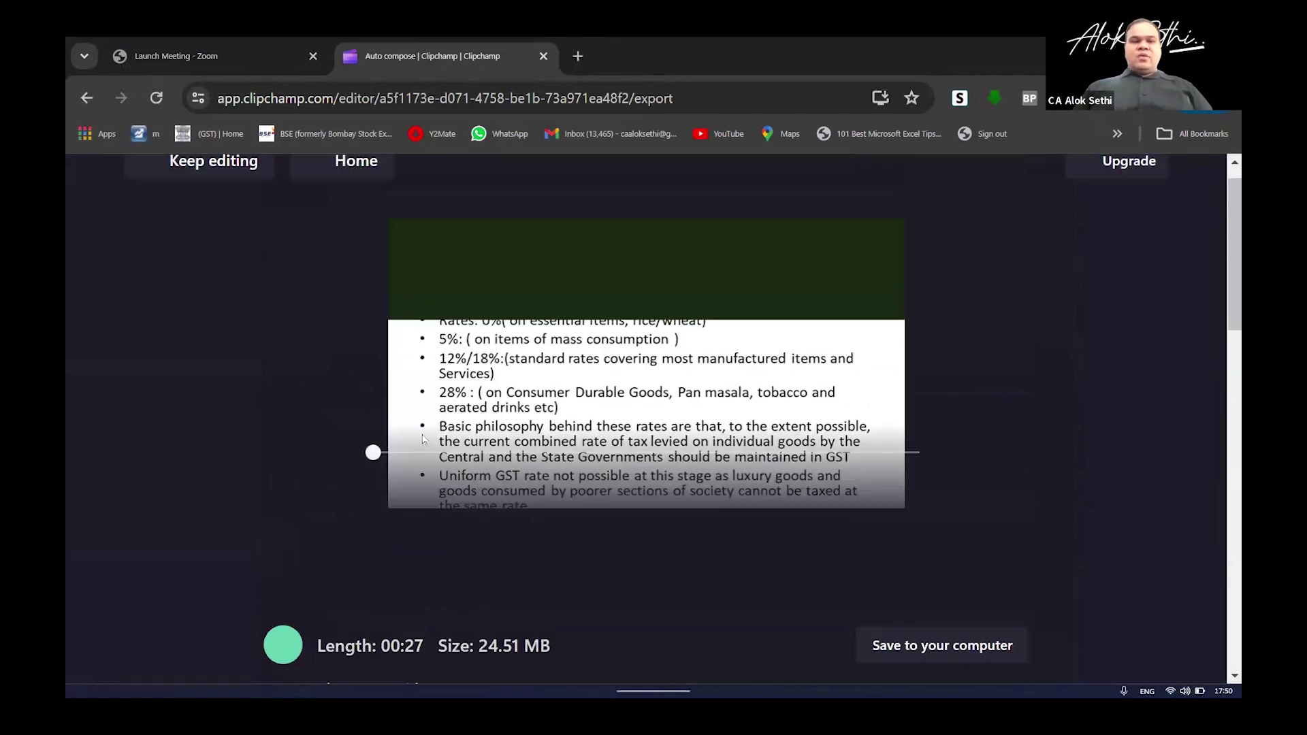
{"action": "scroll", "coordinate": [423, 439], "scroll_direction": "up", "scroll_amount": 1}
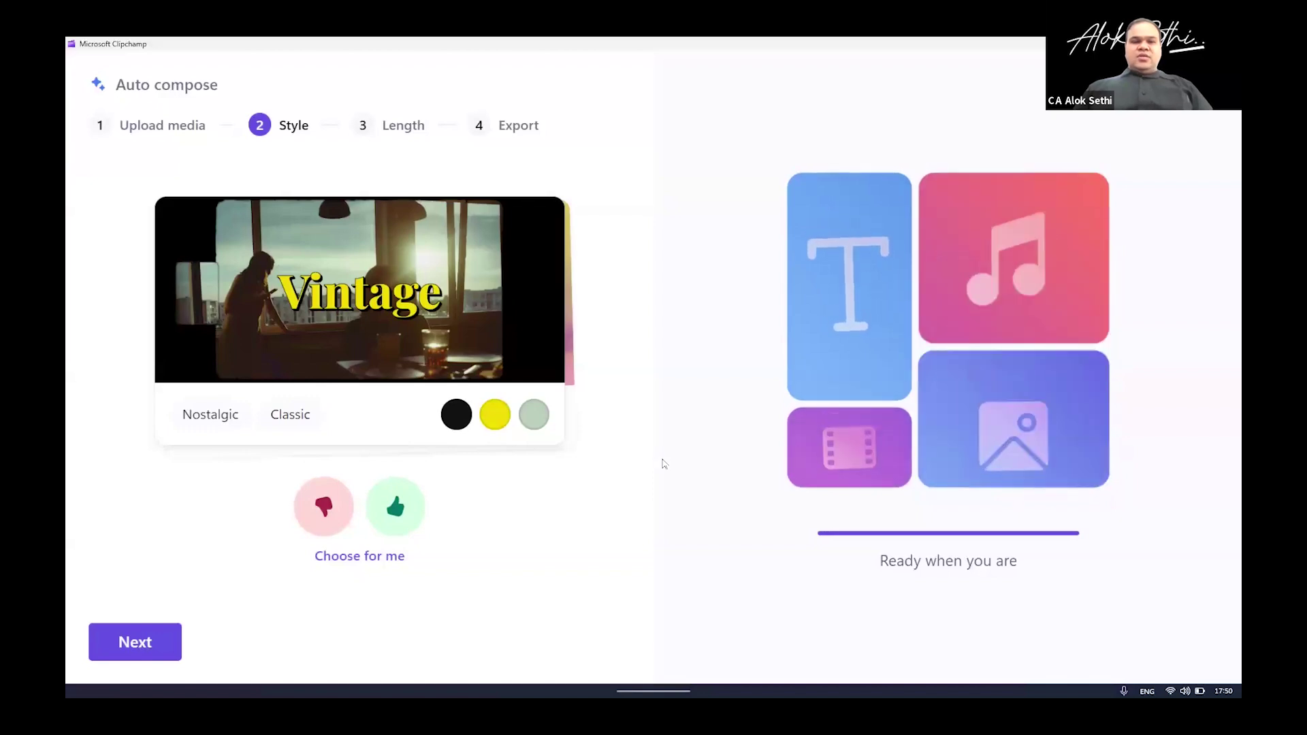
- Accept the style, preview the under-30-second landscape GST video, and export it
{"action": "left_click", "coordinate": [122, 642]}
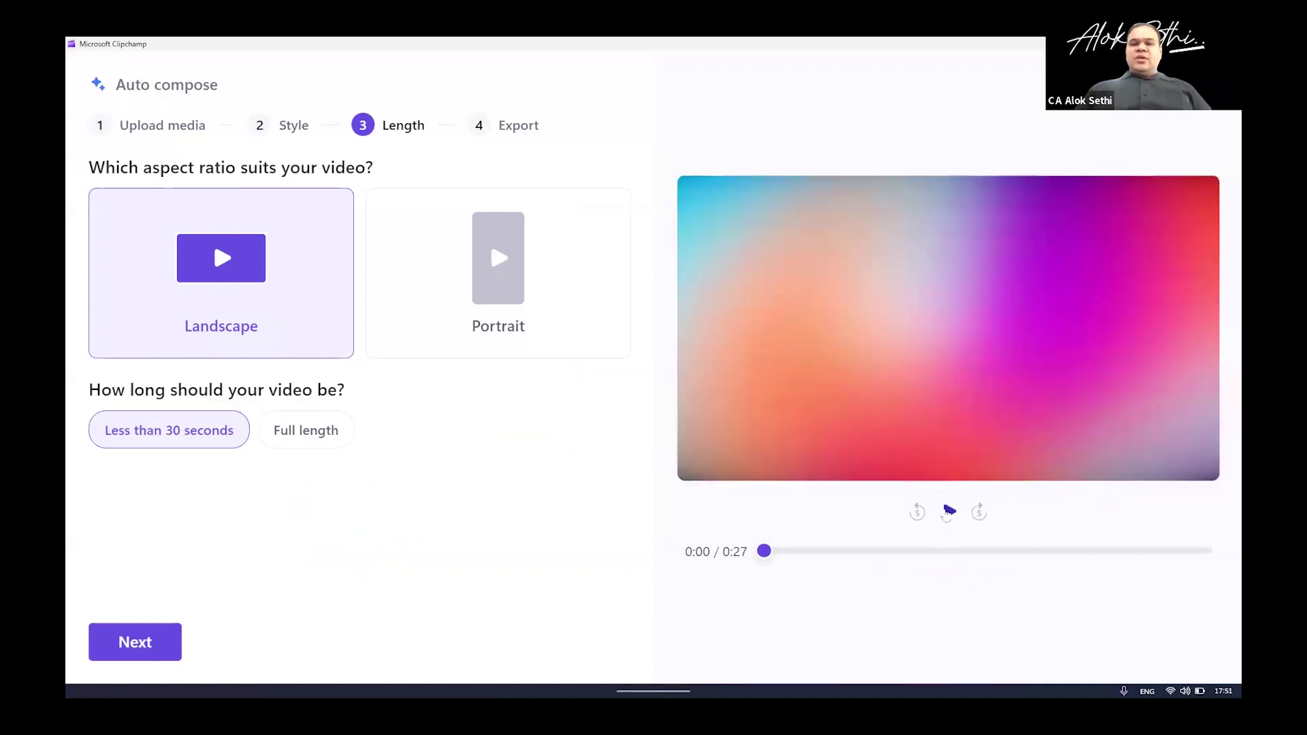
{"action": "left_click", "coordinate": [950, 512]}
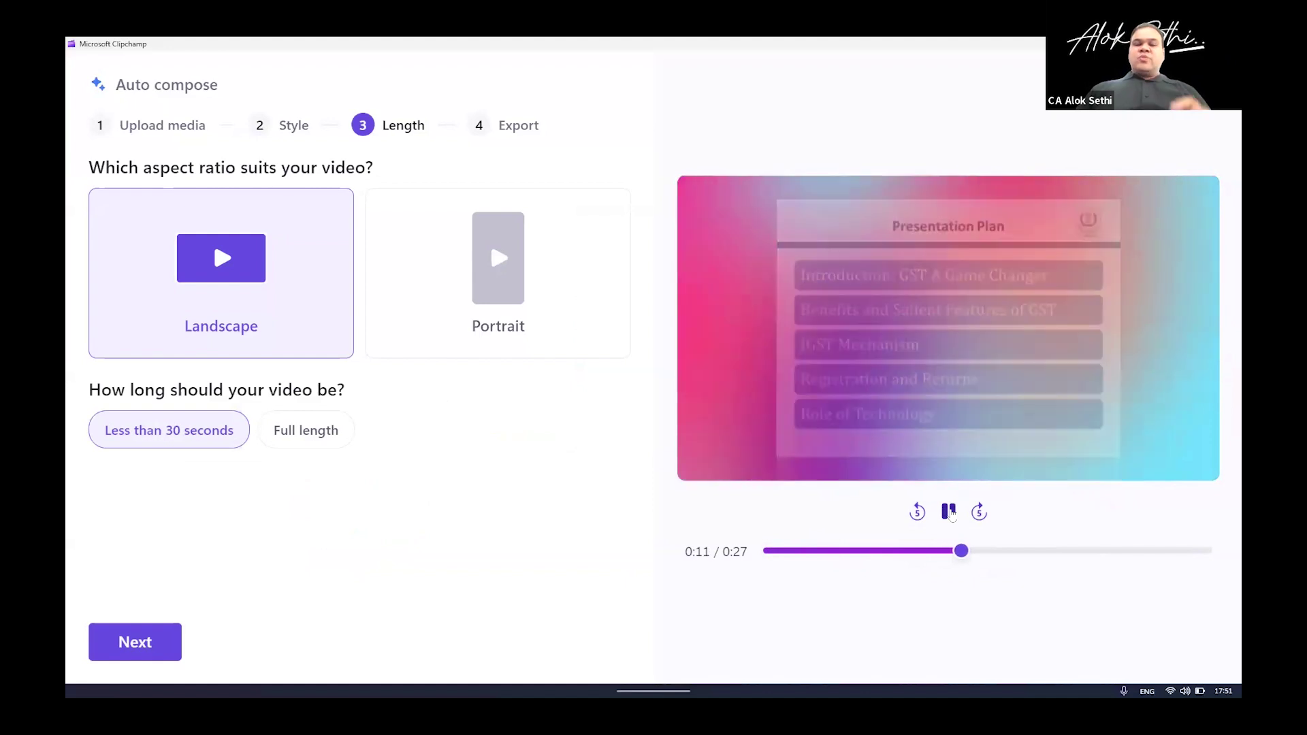
{"action": "left_click", "coordinate": [949, 512]}
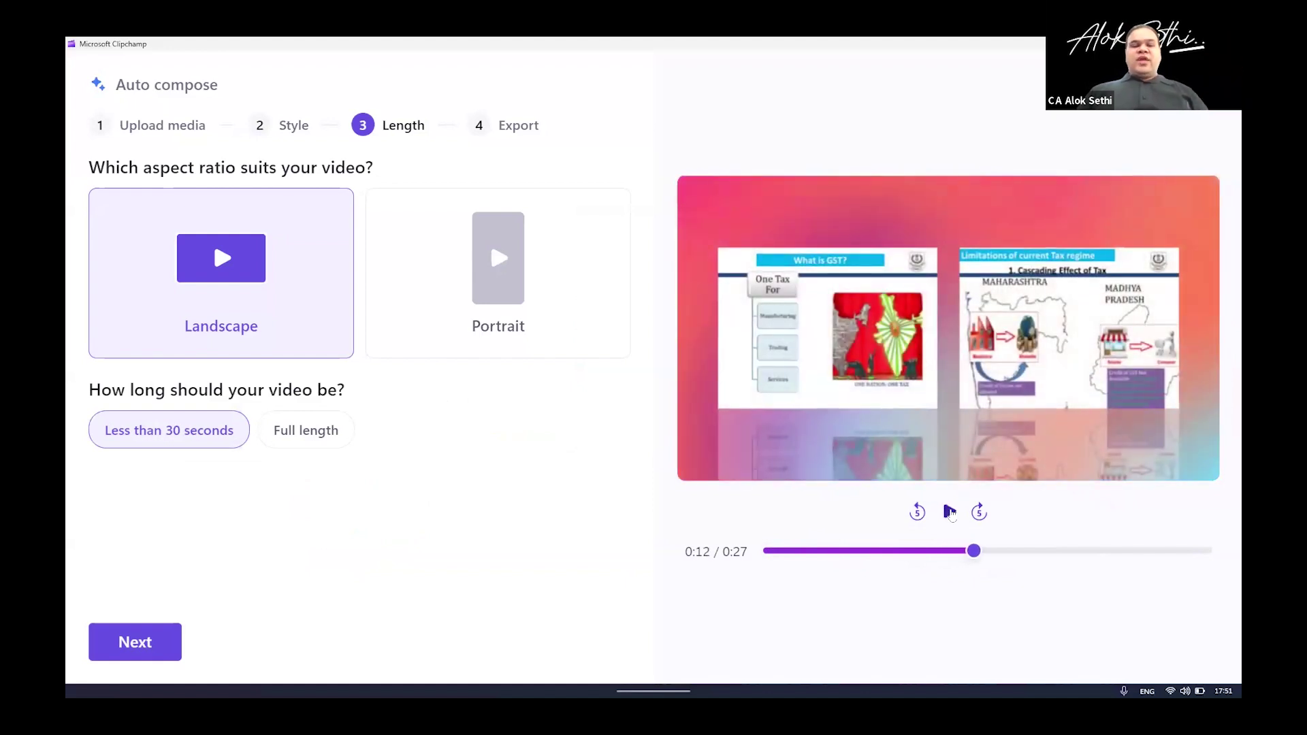
{"action": "left_click", "coordinate": [136, 643]}
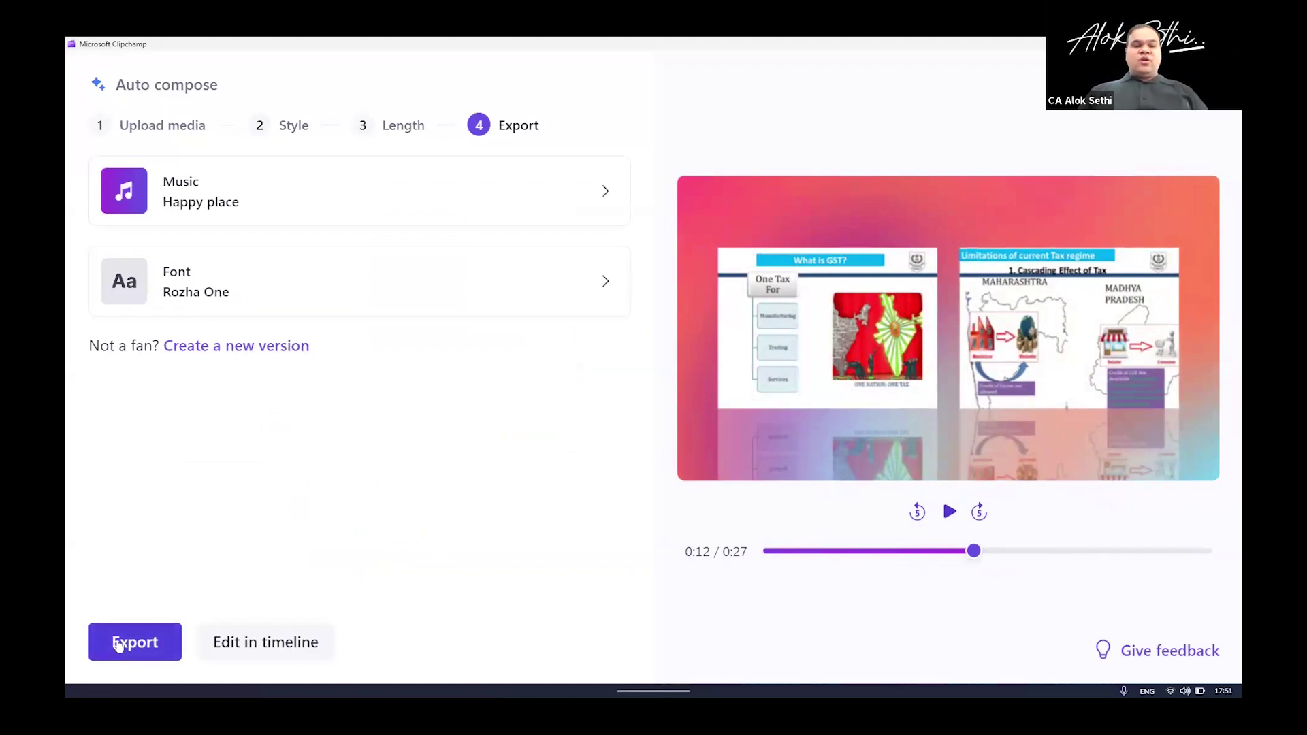
{"action": "left_click", "coordinate": [118, 643]}
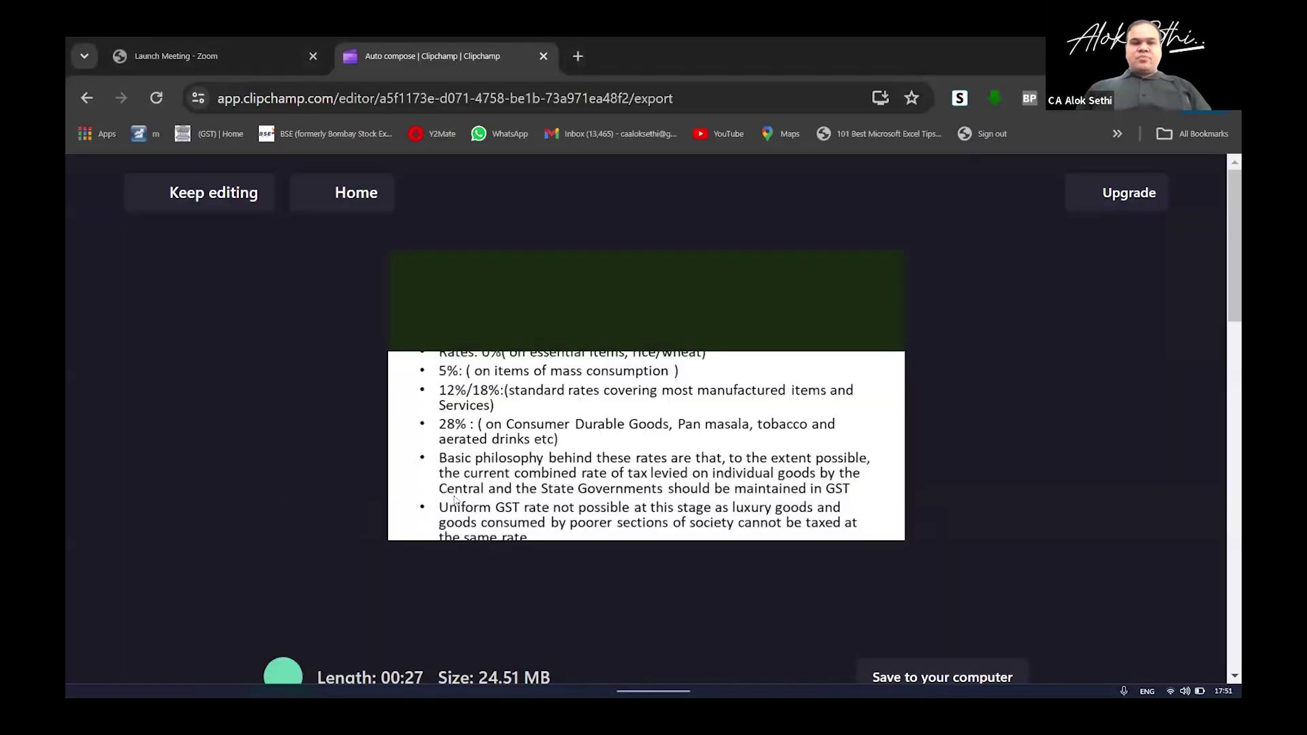
- Set the YouTube video privacy to Public
{"action": "scroll", "coordinate": [454, 495], "scroll_direction": "down", "scroll_amount": 7}
{"action": "scroll", "coordinate": [453, 501], "scroll_direction": "down", "scroll_amount": 5}
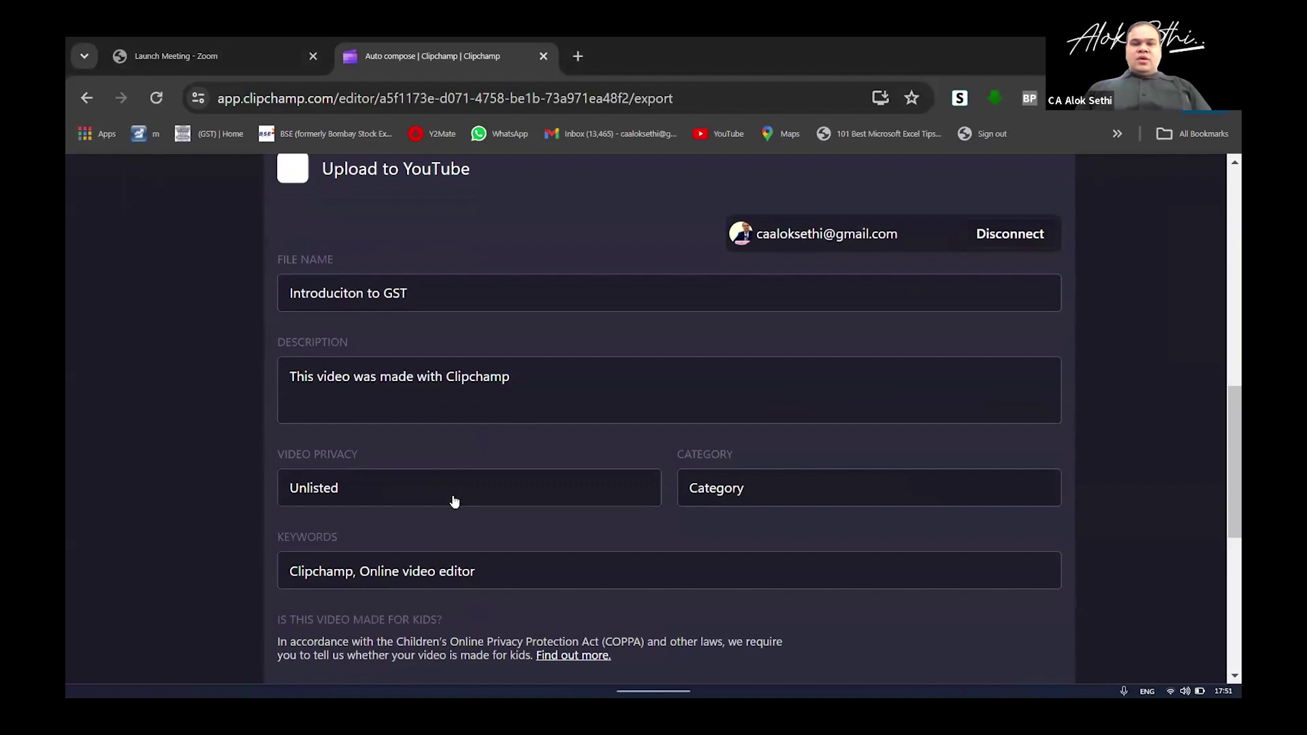
{"action": "scroll", "coordinate": [453, 500], "scroll_direction": "up", "scroll_amount": 3}
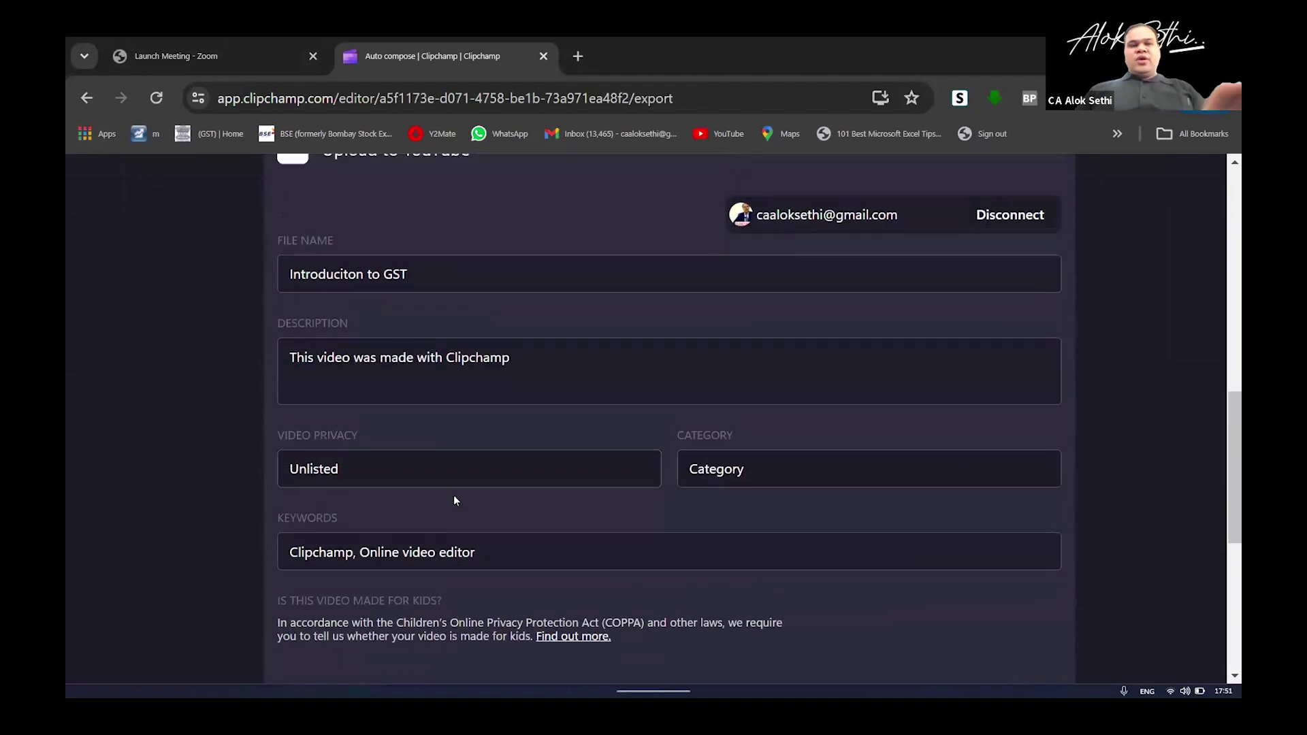
{"action": "scroll", "coordinate": [453, 497], "scroll_direction": "up", "scroll_amount": 1}
{"action": "scroll", "coordinate": [454, 497], "scroll_direction": "down", "scroll_amount": 3}
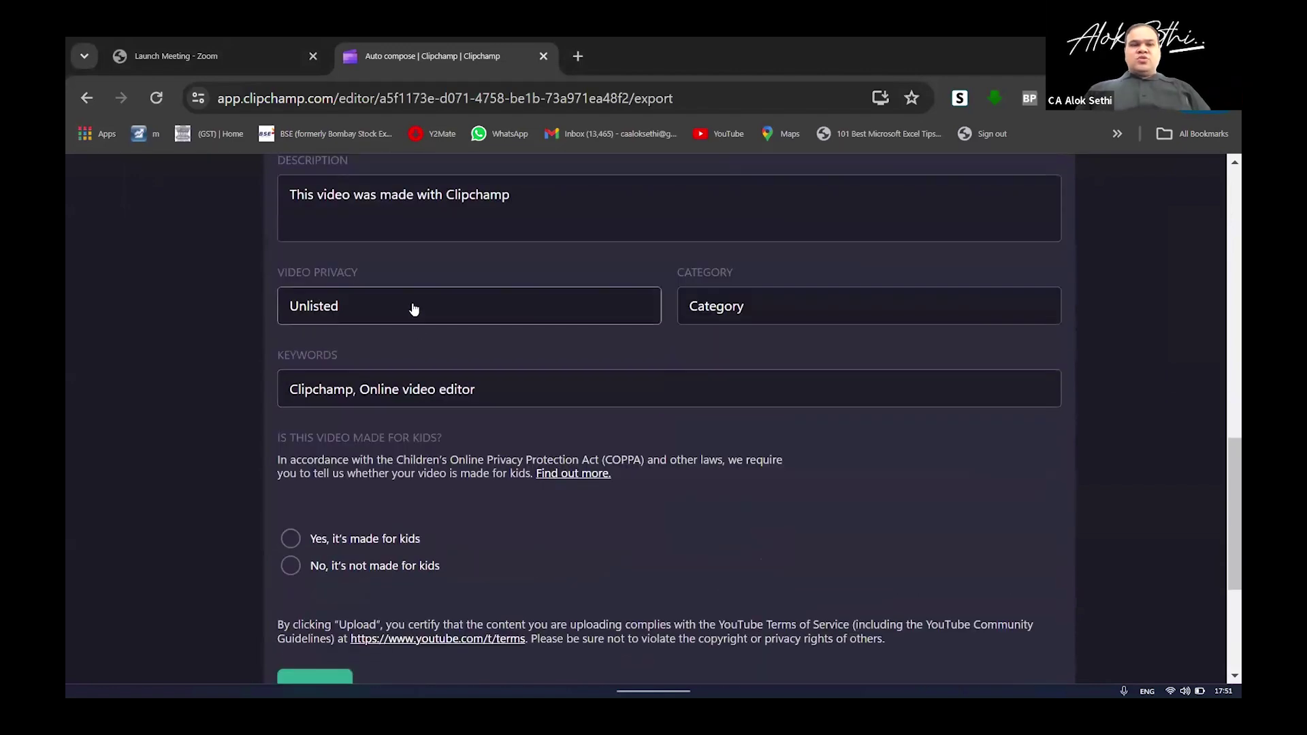
{"action": "left_click", "coordinate": [411, 307]}
{"action": "left_click", "coordinate": [379, 350]}
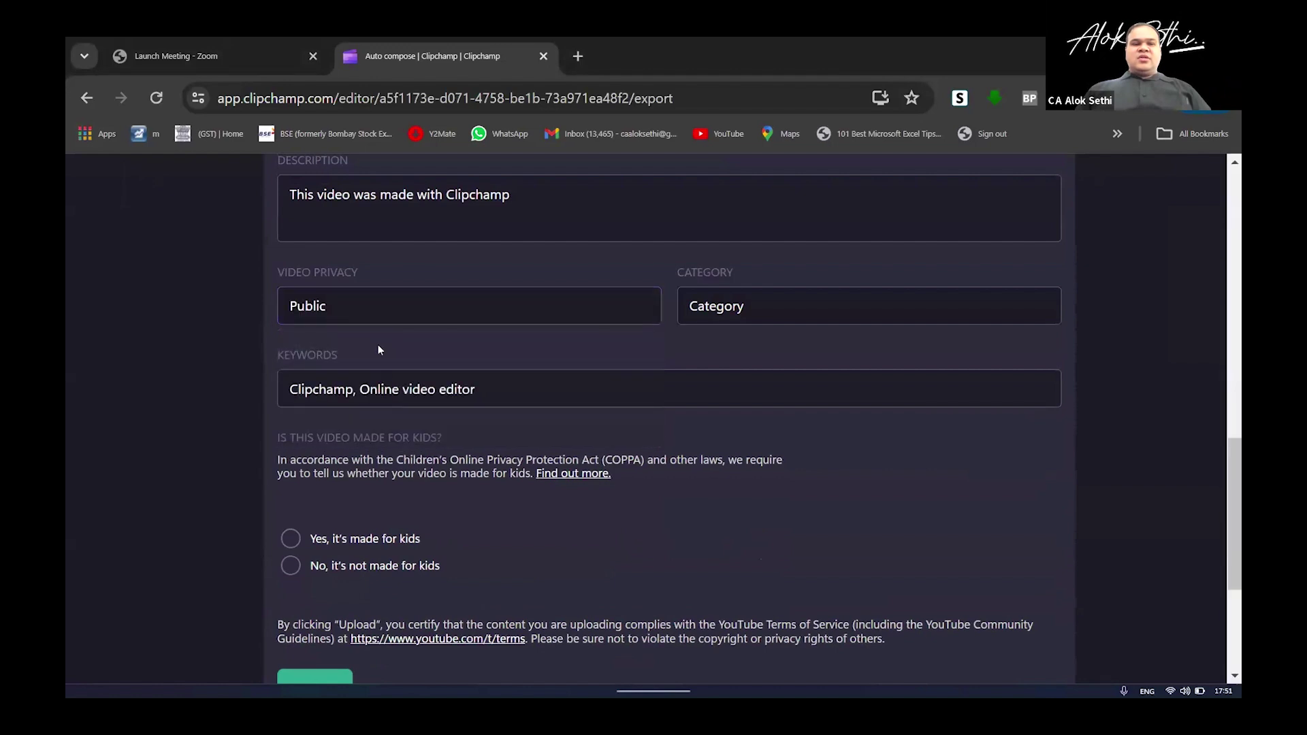
- Choose People & Blogs as the category and mark the video as not made for kids
{"action": "left_click", "coordinate": [743, 313]}
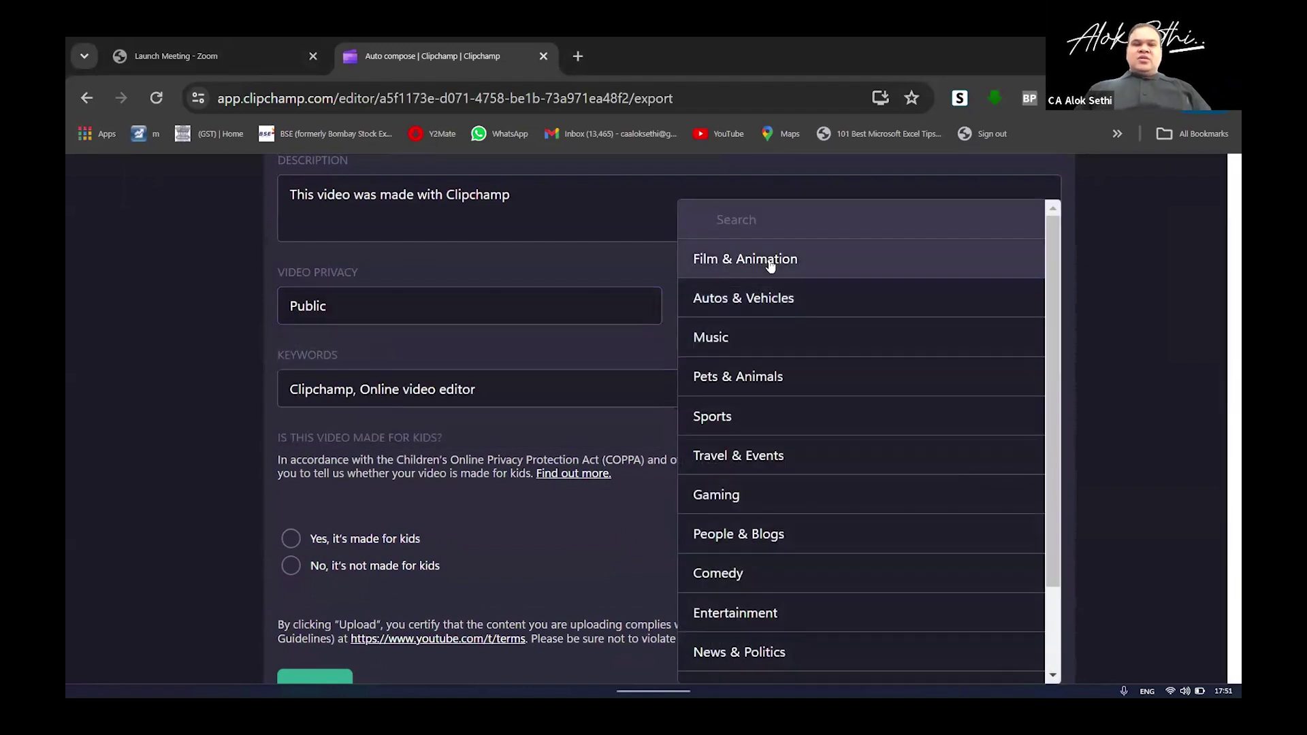
{"action": "left_click", "coordinate": [771, 262]}
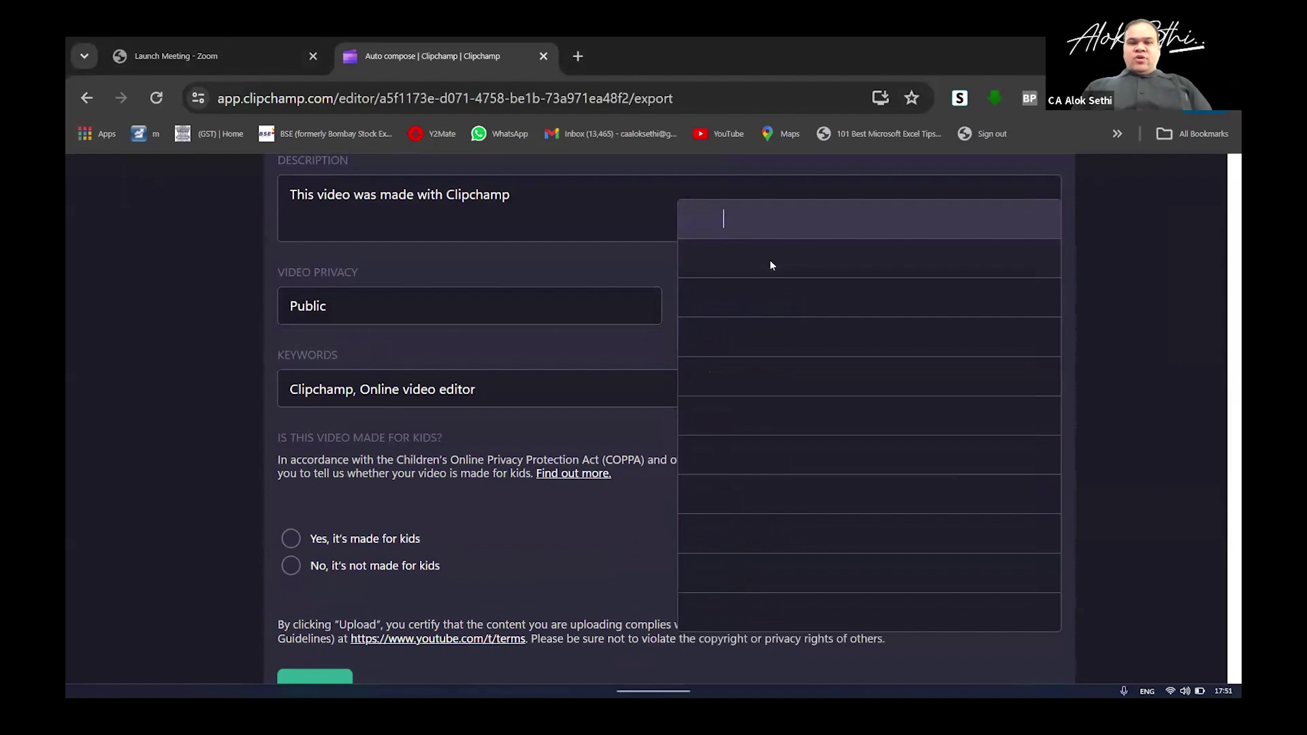
{"action": "left_click", "coordinate": [763, 315]}
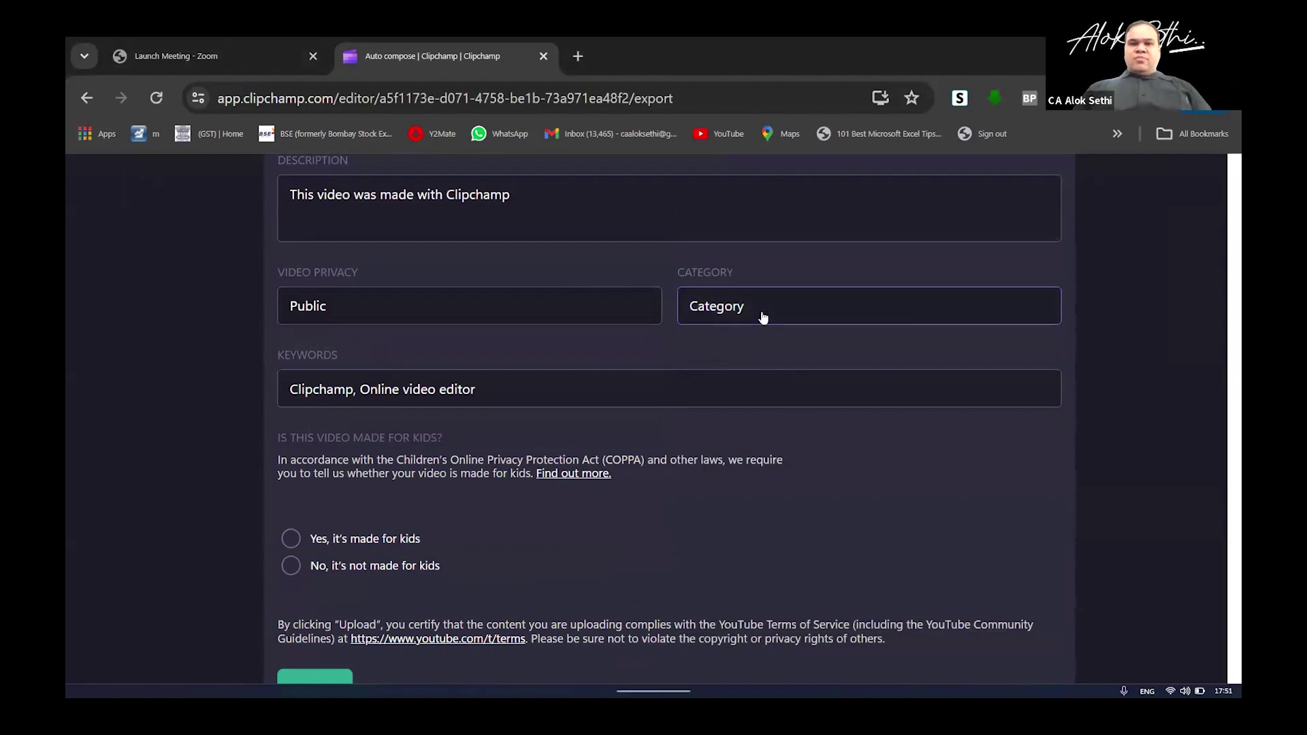
{"action": "left_click", "coordinate": [763, 317]}
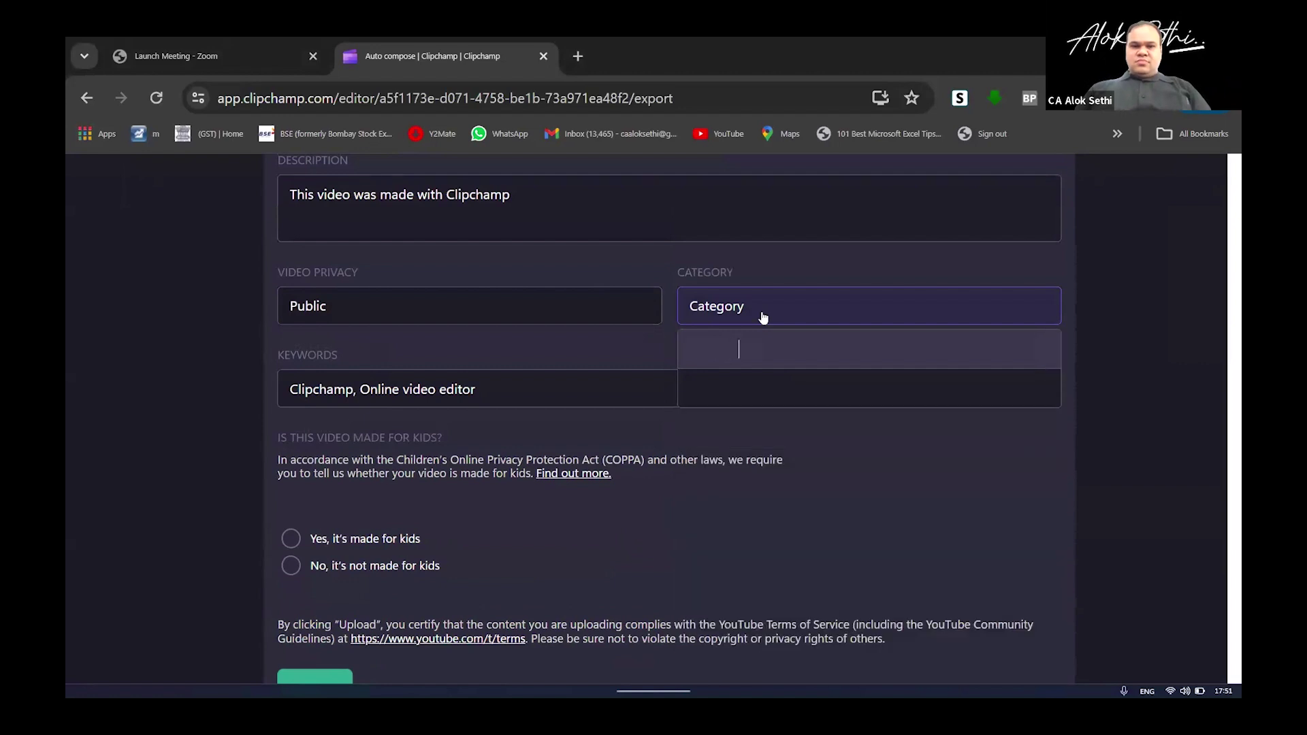
{"action": "scroll", "coordinate": [806, 480], "scroll_direction": "down", "scroll_amount": 2}
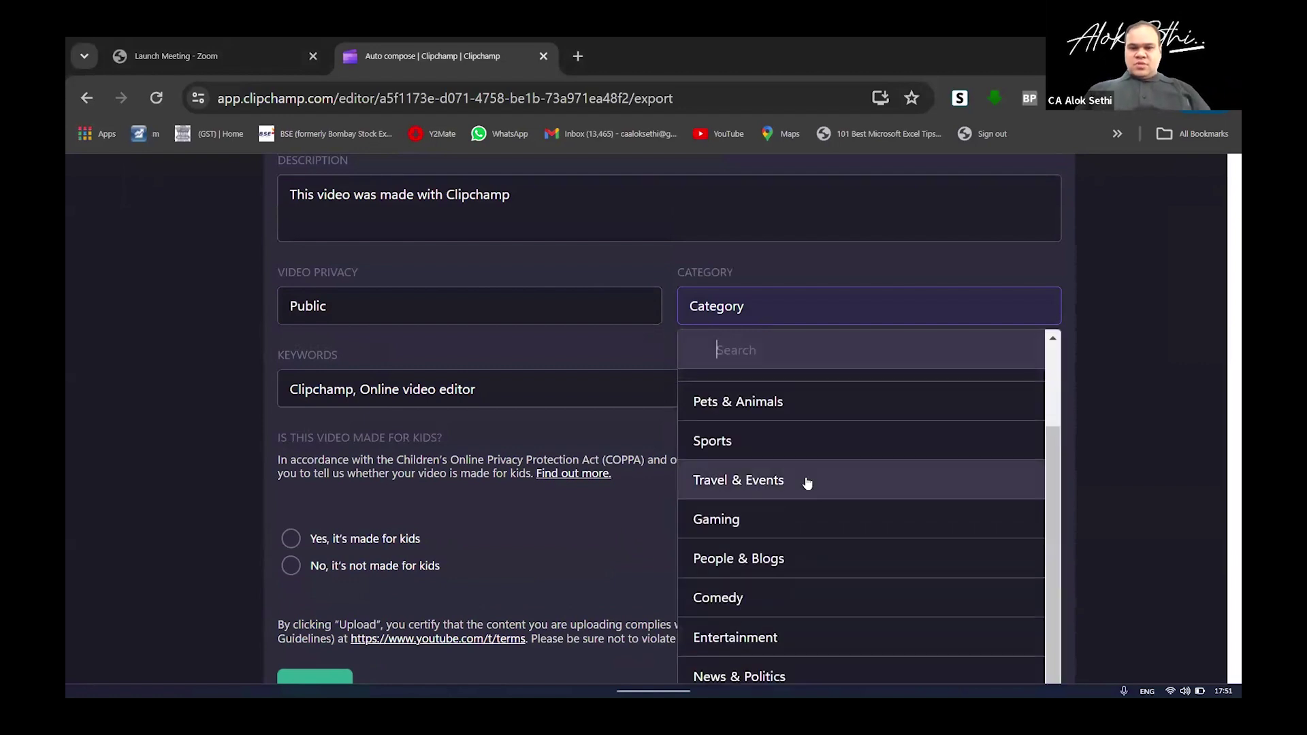
{"action": "scroll", "coordinate": [800, 619], "scroll_direction": "up", "scroll_amount": 2}
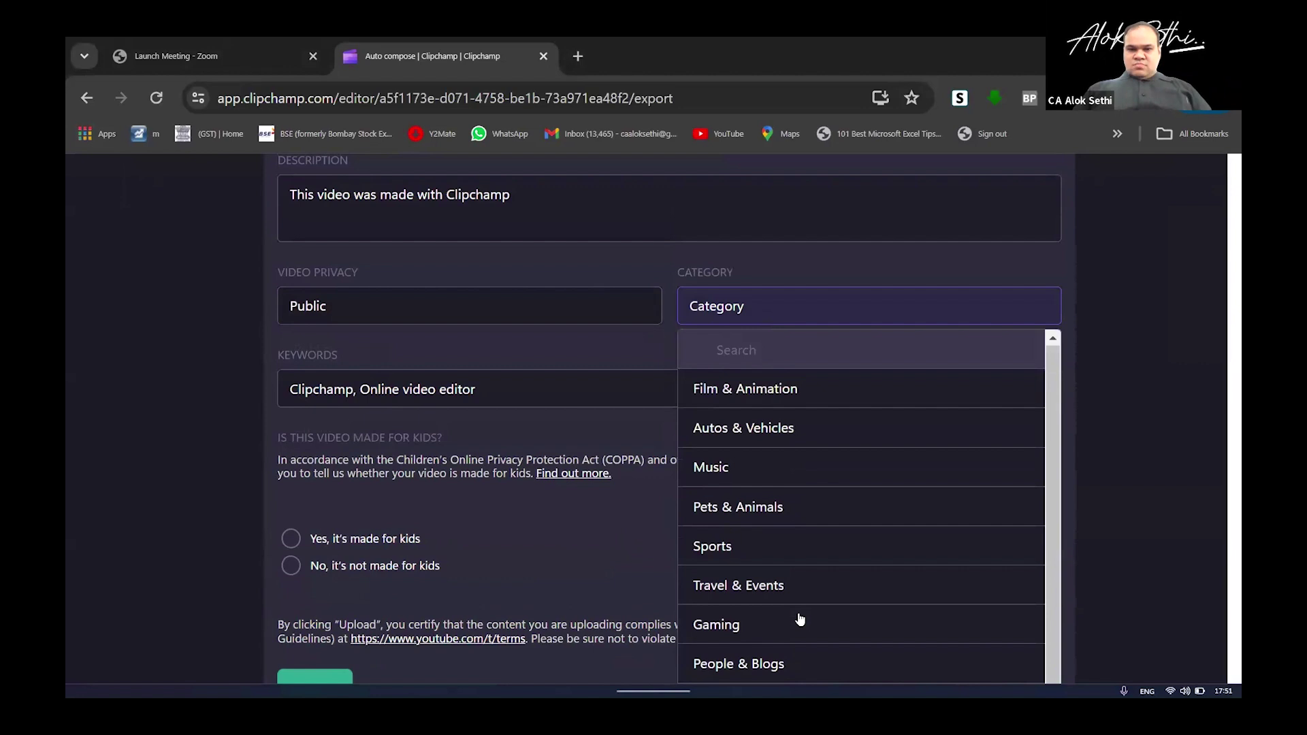
{"action": "scroll", "coordinate": [800, 617], "scroll_direction": "down", "scroll_amount": 2}
{"action": "left_click", "coordinate": [788, 557]}
{"action": "scroll", "coordinate": [607, 489], "scroll_direction": "down", "scroll_amount": 4}
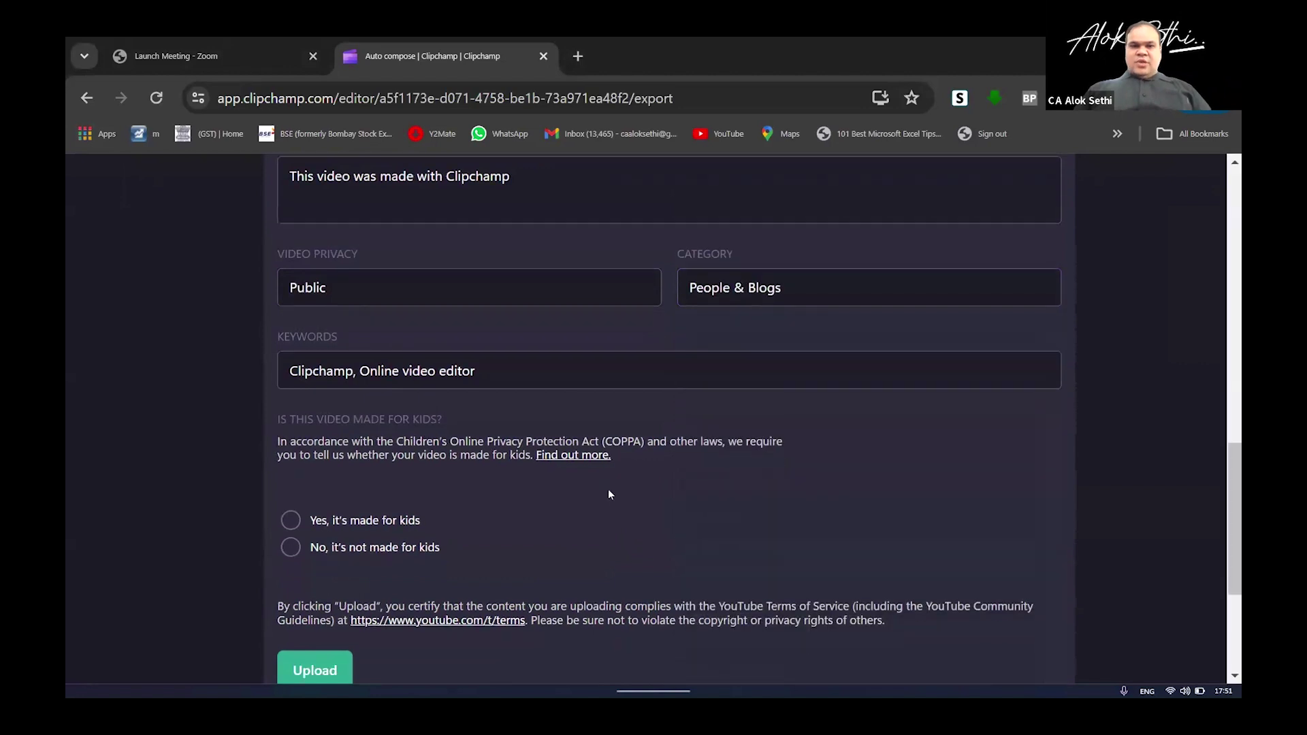
{"action": "left_click", "coordinate": [336, 307]}
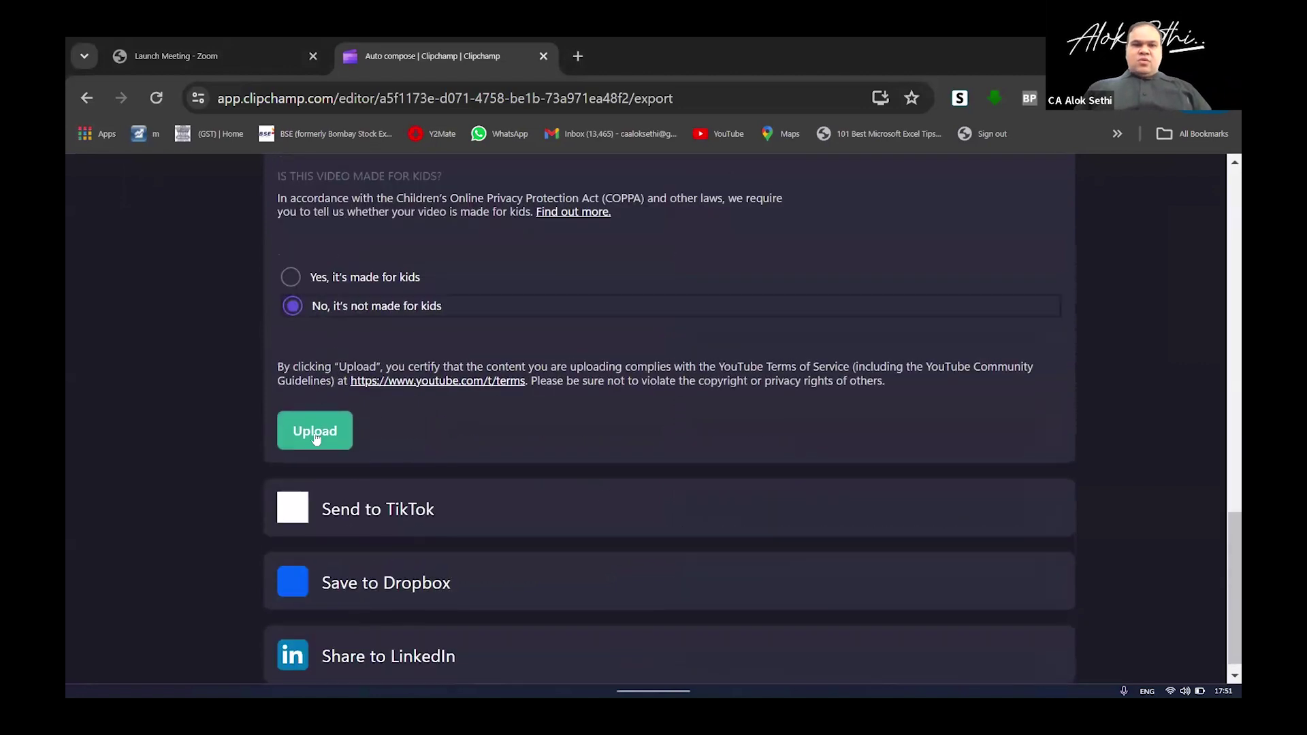
- Start the YouTube upload, dismiss the rating survey, and open Introduction to GST.mp4 in VLC
{"action": "left_click", "coordinate": [316, 430]}
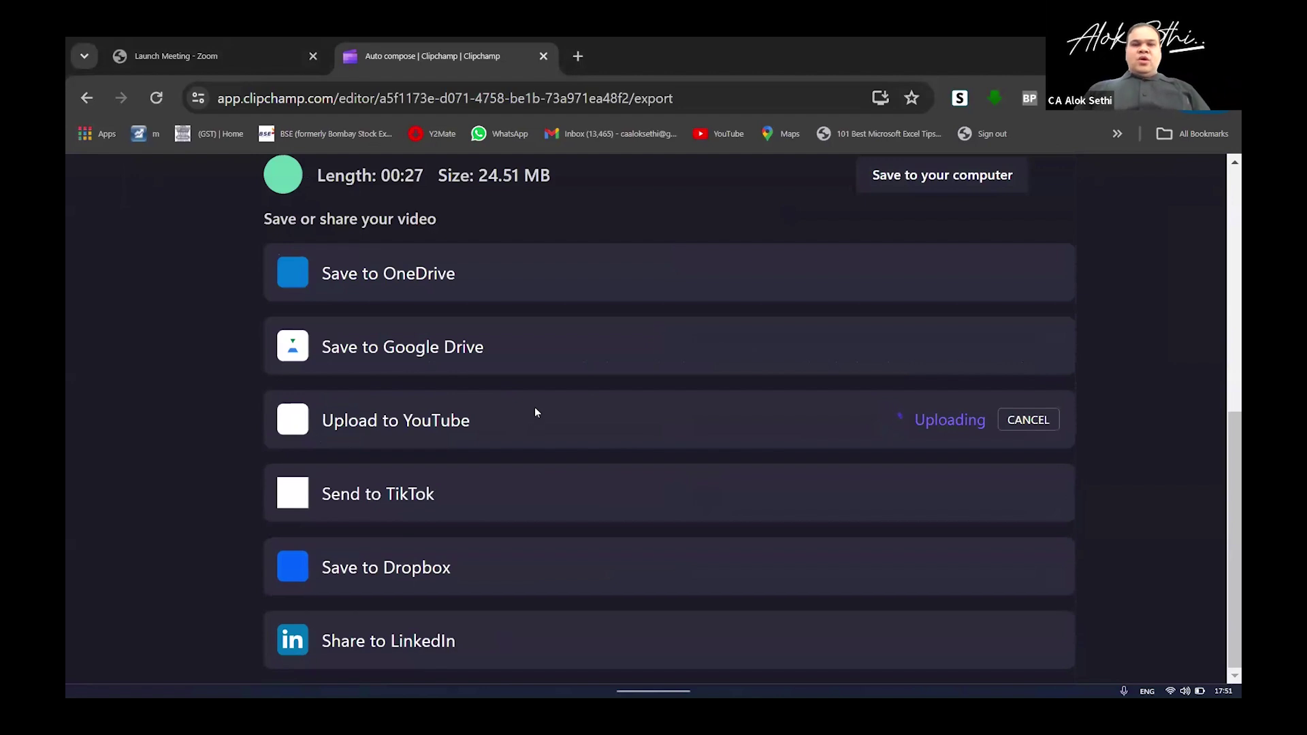
{"action": "key", "text": "alt+Tab"}
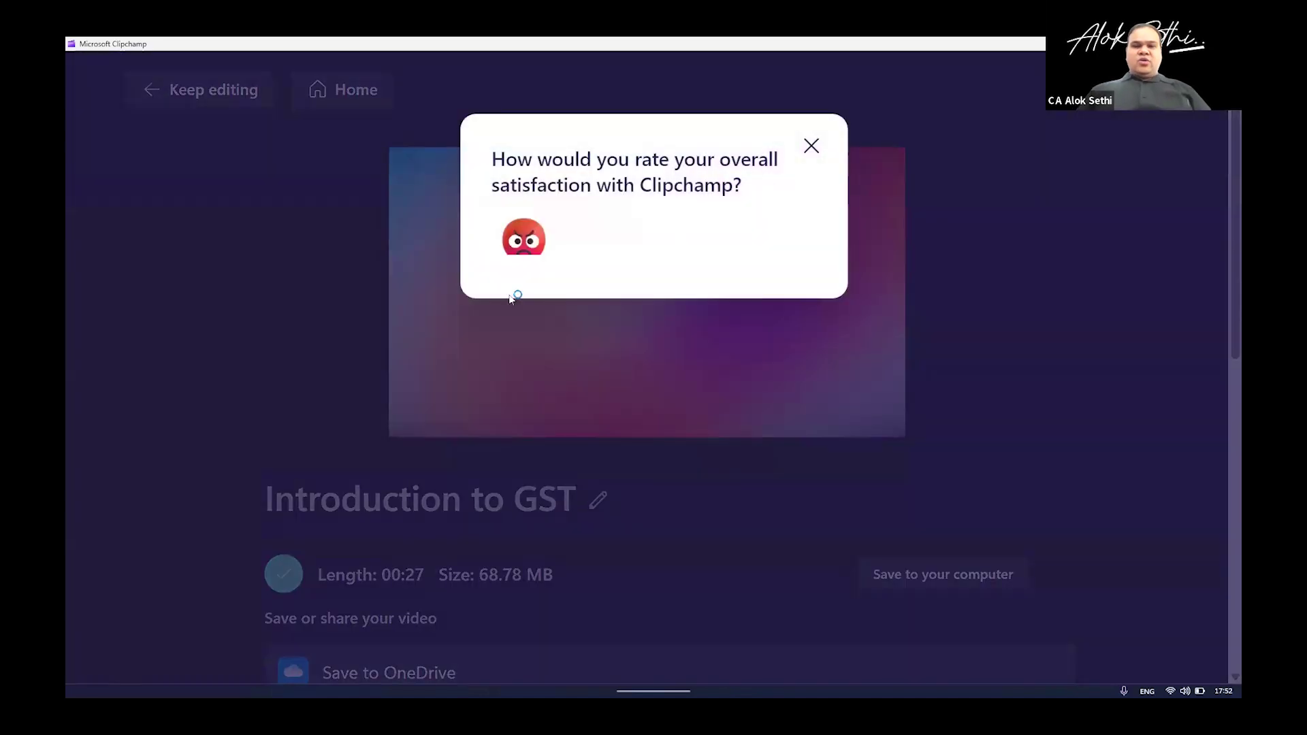
{"action": "left_click", "coordinate": [817, 144]}
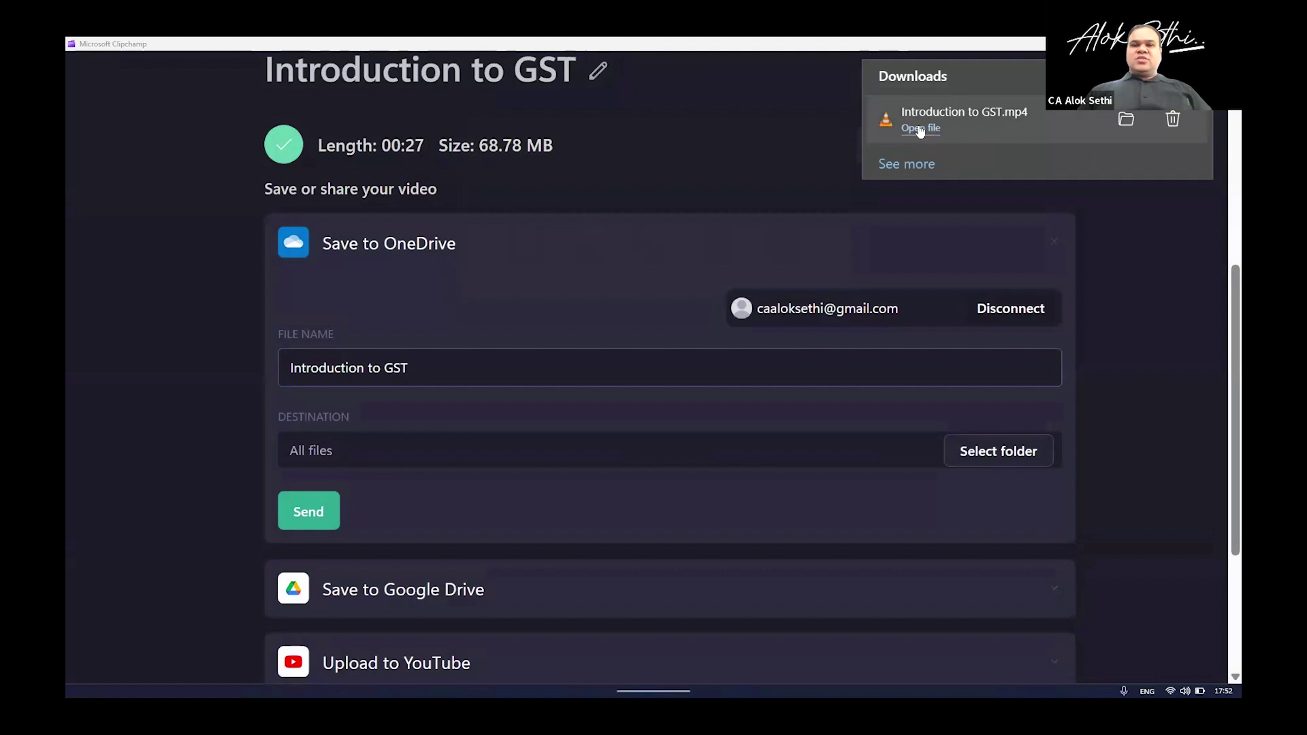
{"action": "left_click", "coordinate": [919, 129]}
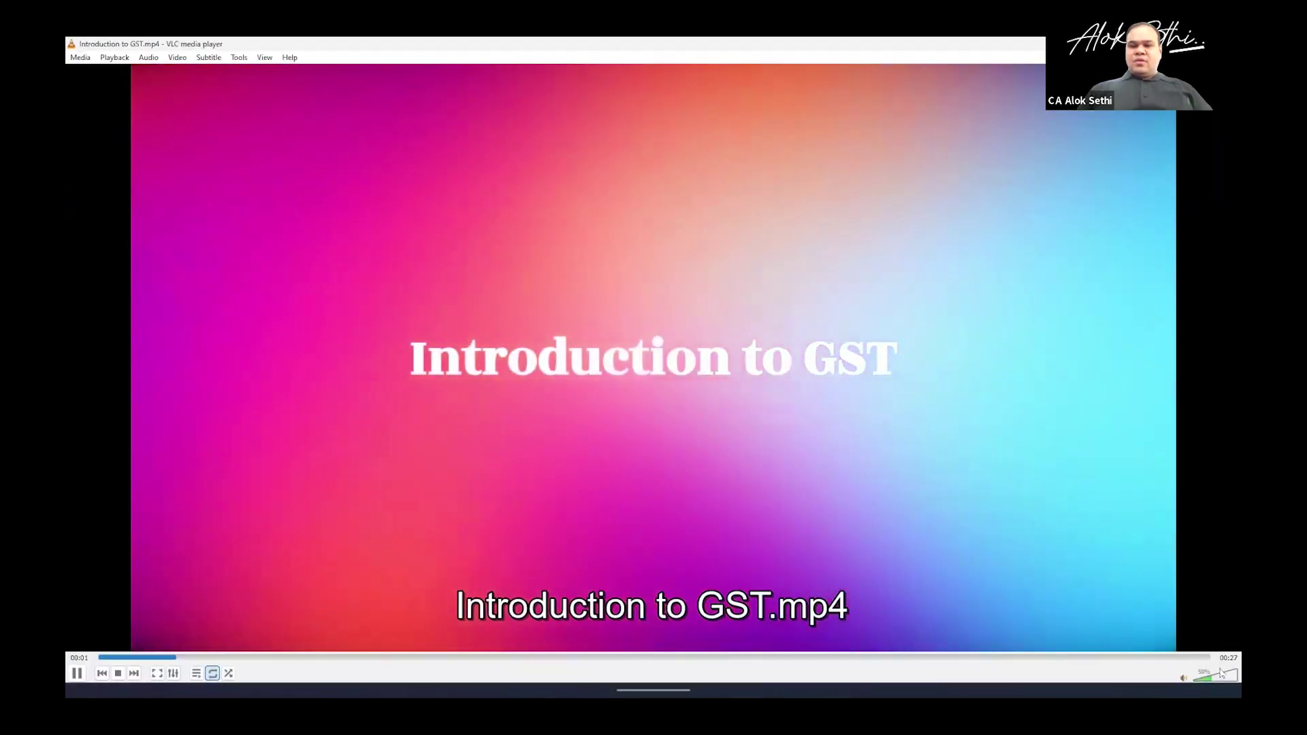
- Raise VLC's playback volume while Introduction to GST.mp4 plays
{"action": "left_click", "coordinate": [1224, 678]}
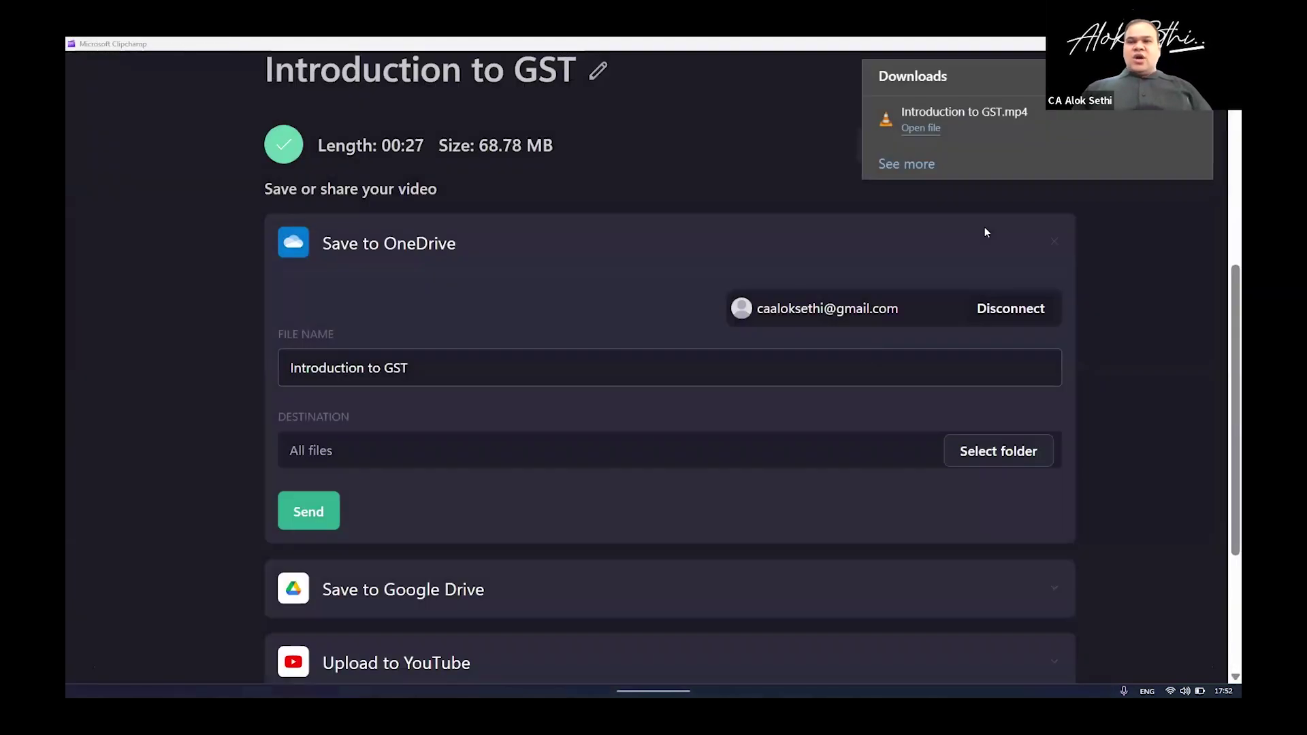
- Expand Upload to YouTube and copy the uploaded video's YouTube link from the browser
{"action": "scroll", "coordinate": [876, 473], "scroll_direction": "down", "scroll_amount": 3}
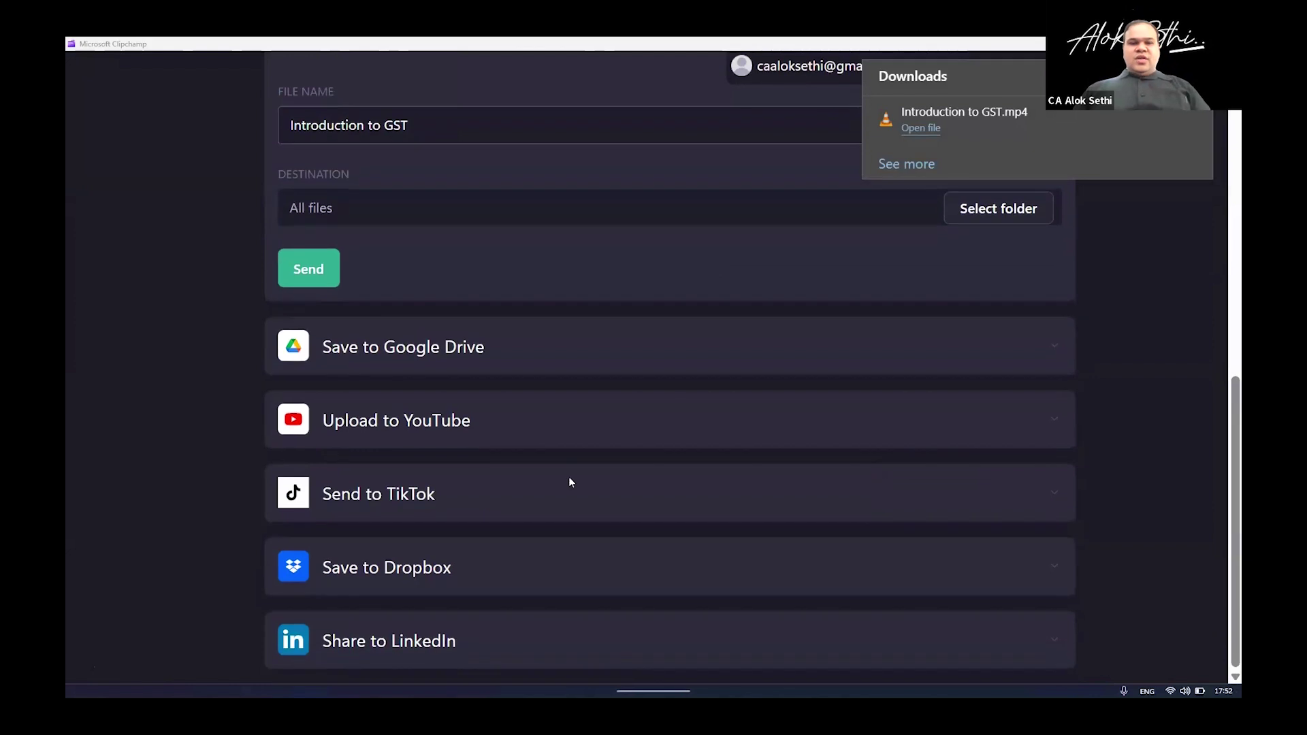
{"action": "scroll", "coordinate": [507, 462], "scroll_direction": "up", "scroll_amount": 7}
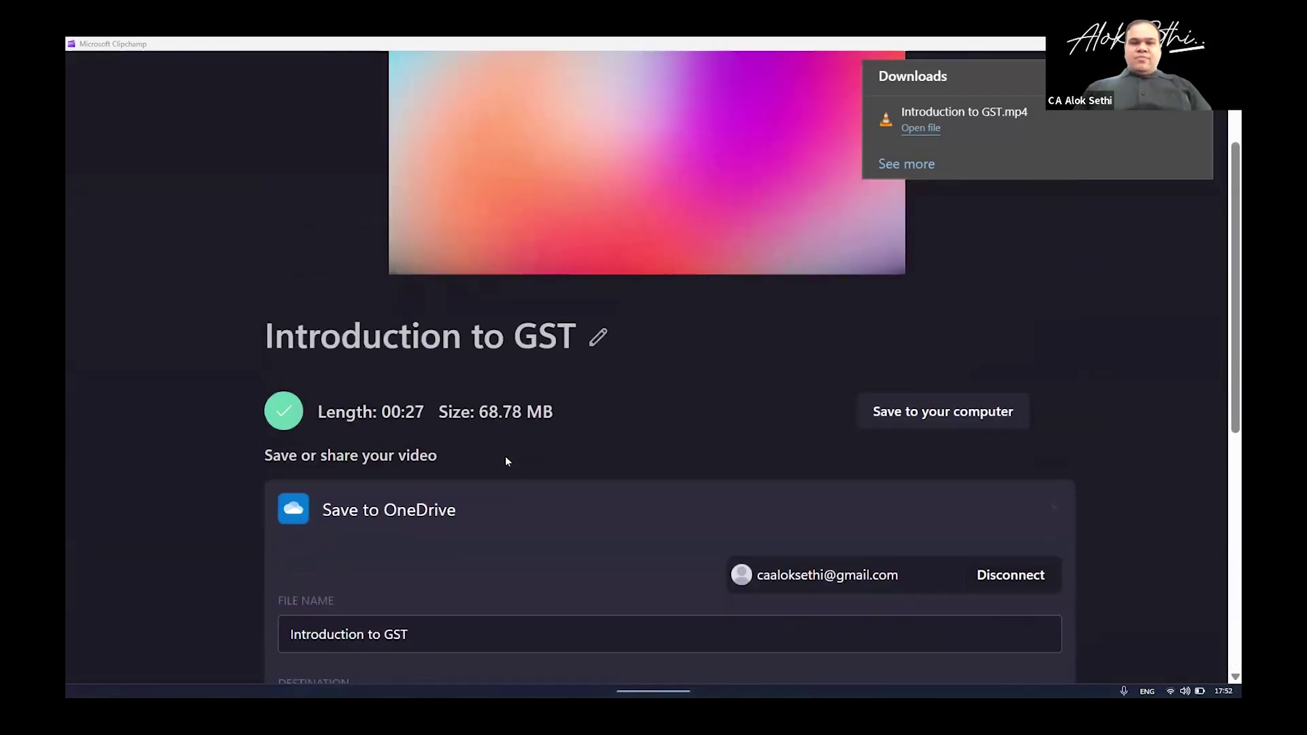
{"action": "scroll", "coordinate": [506, 461], "scroll_direction": "down", "scroll_amount": 3}
{"action": "scroll", "coordinate": [426, 447], "scroll_direction": "down", "scroll_amount": 3}
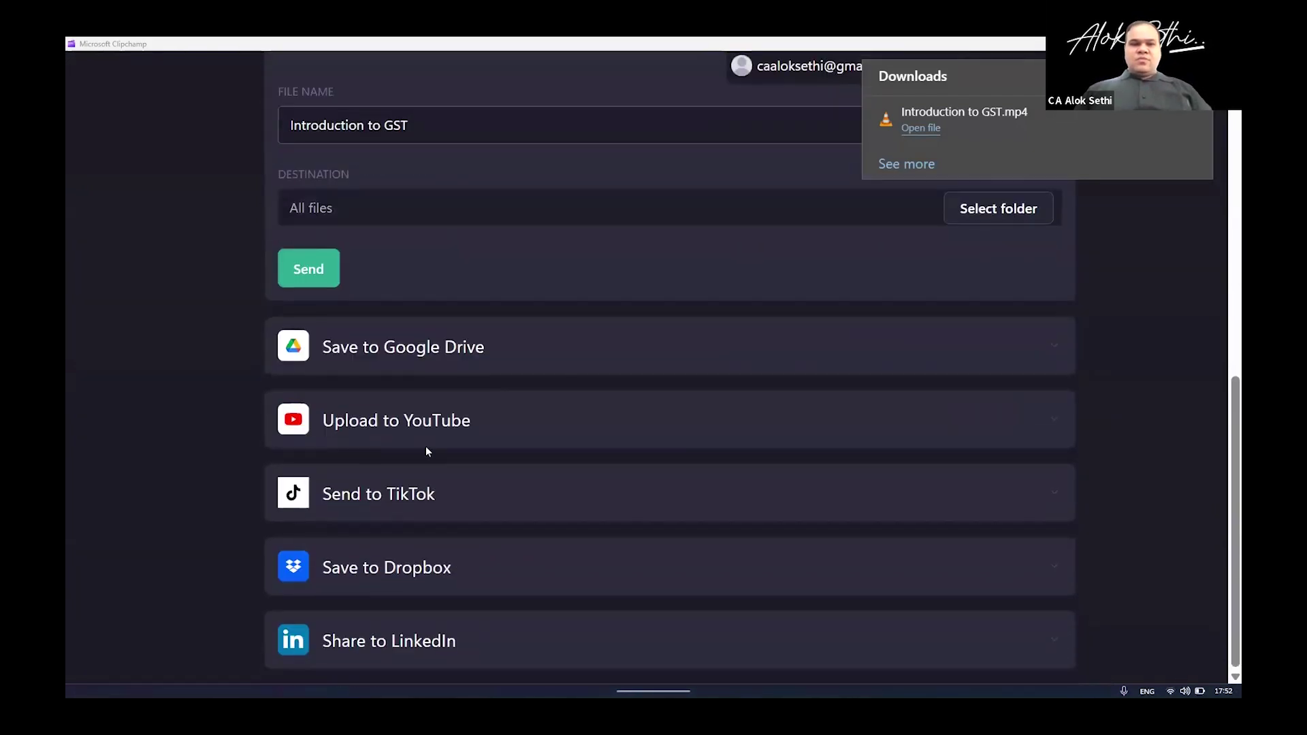
{"action": "left_click", "coordinate": [360, 431]}
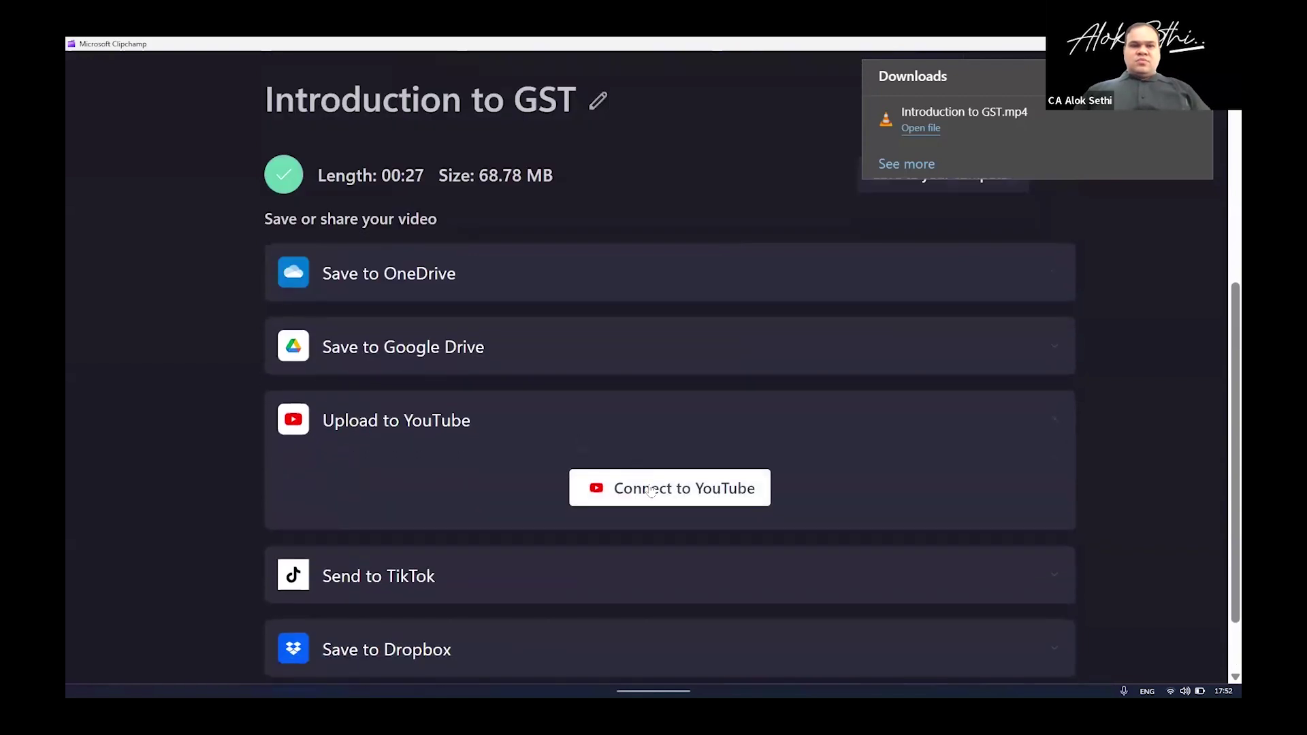
{"action": "key", "text": "alt+Tab"}
{"action": "key", "text": "alt+Tab"}
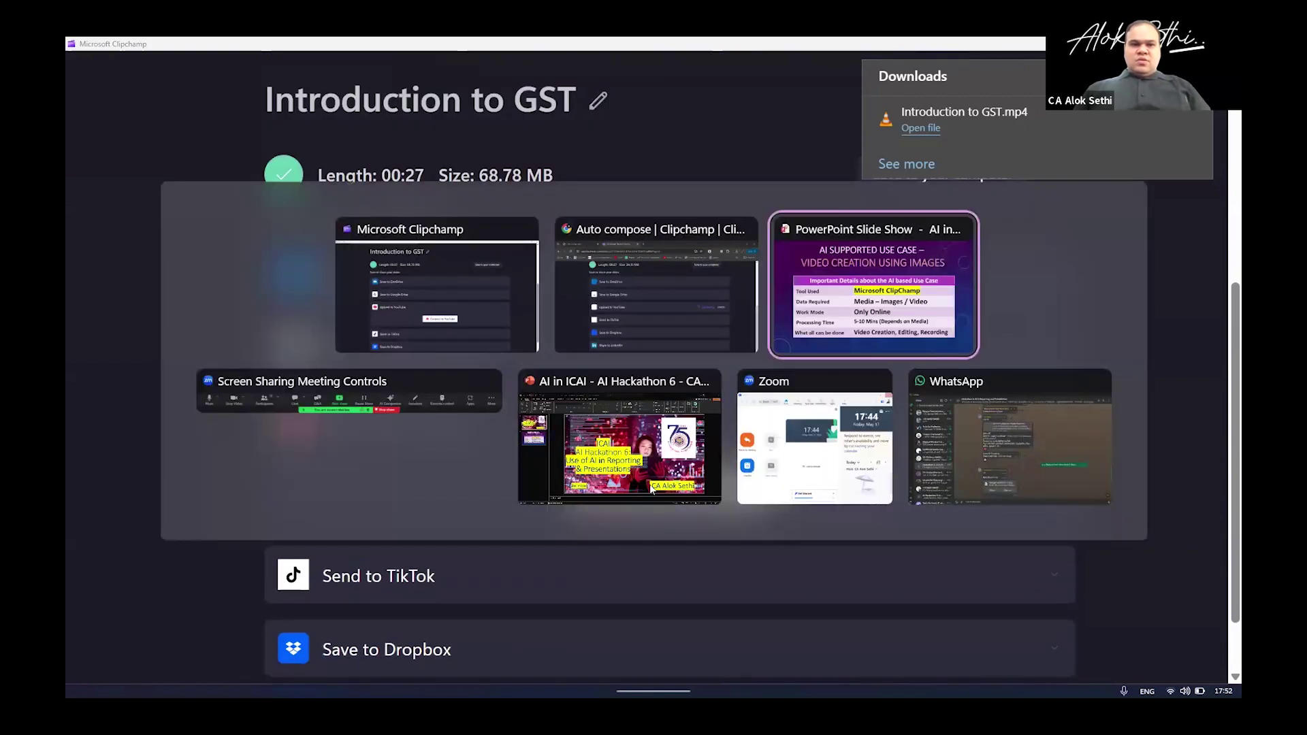
{"action": "key", "text": "alt+Tab"}
{"action": "key", "text": "alt+Tab"}
{"action": "key", "text": "alt+Tab"}
{"action": "key", "text": "alt+Tab"}
{"action": "key", "text": "alt+Tab"}
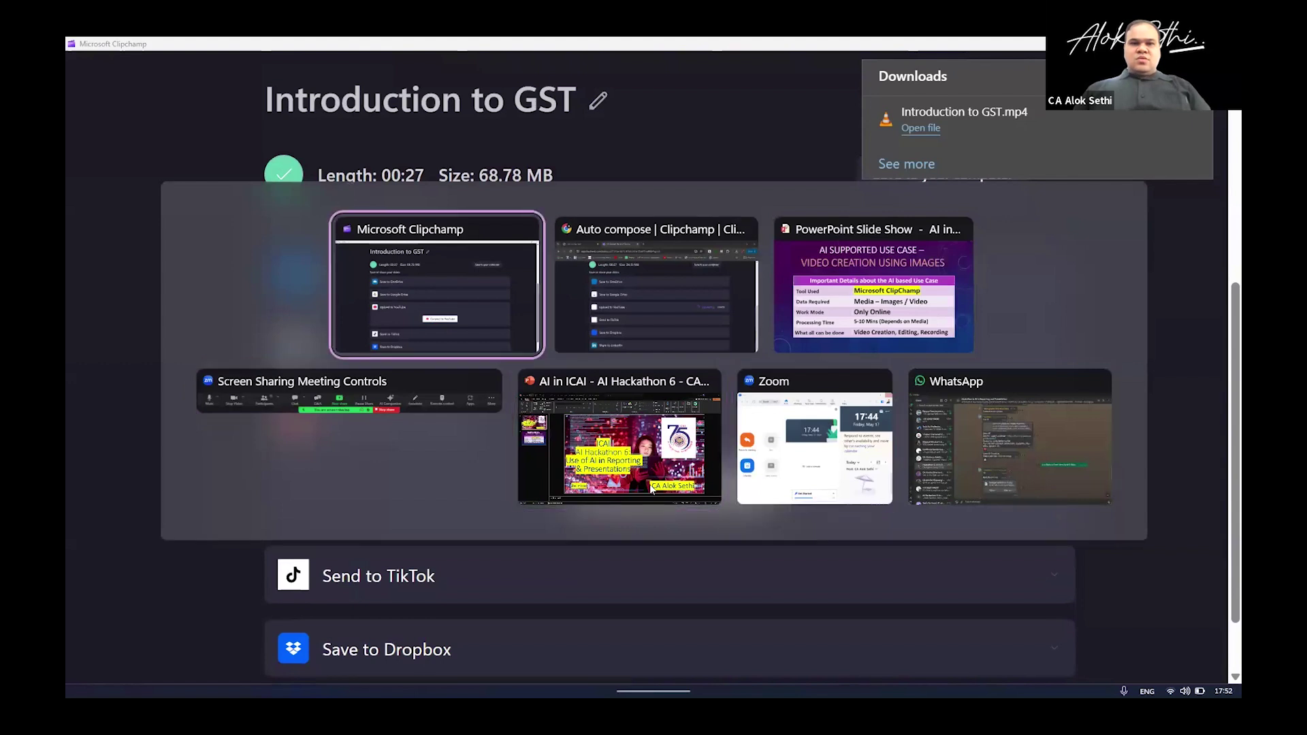
{"action": "key", "text": "alt+Tab"}
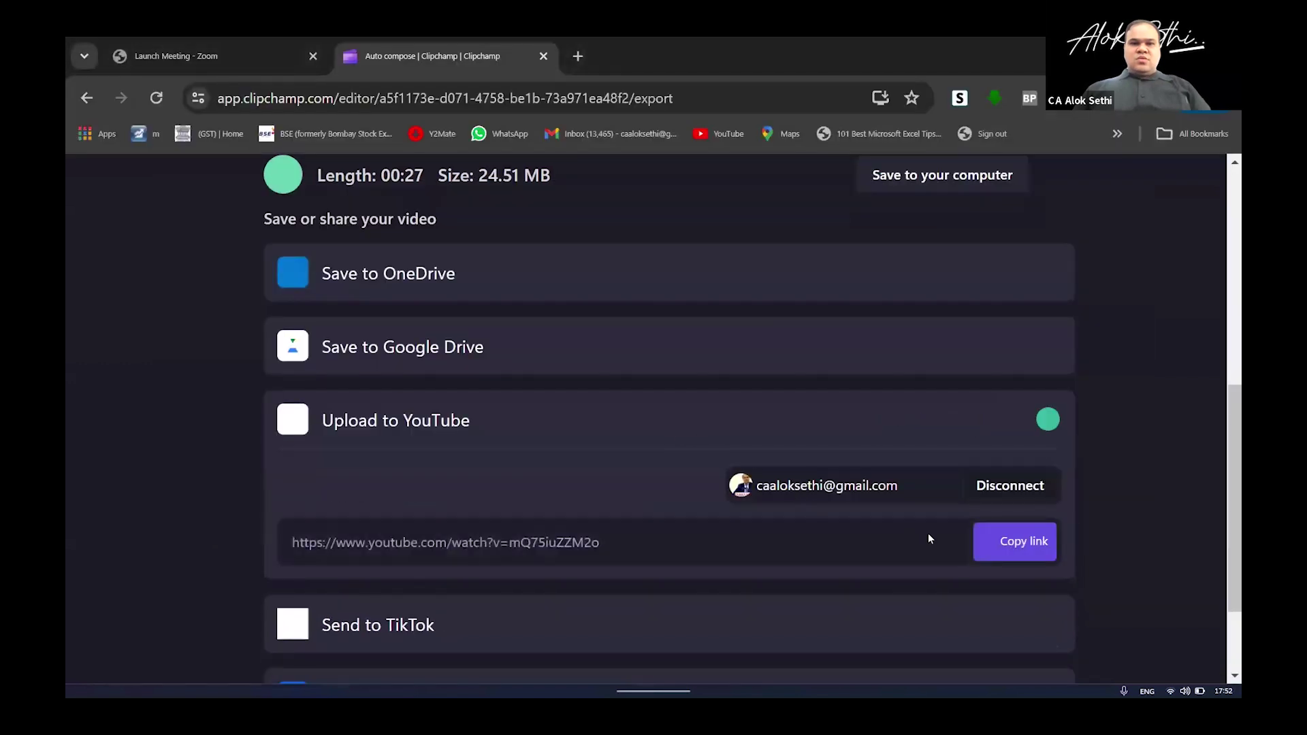
{"action": "left_click", "coordinate": [1009, 540]}
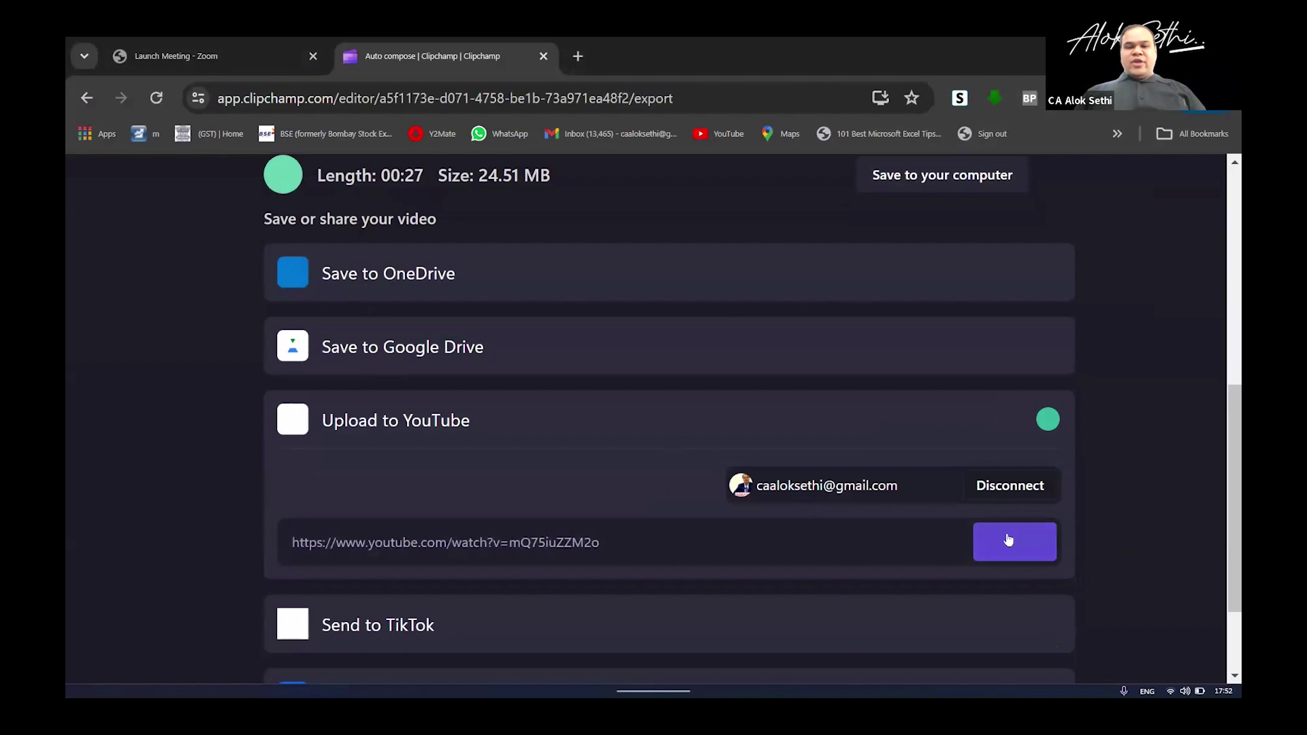
- Open the copied YouTube link in a new browser tab
{"action": "left_click", "coordinate": [578, 56]}
{"action": "type", "text": "https://www.youtube.com/watch?v=mQ75iuZZM2o"}
{"action": "key", "text": "Return"}
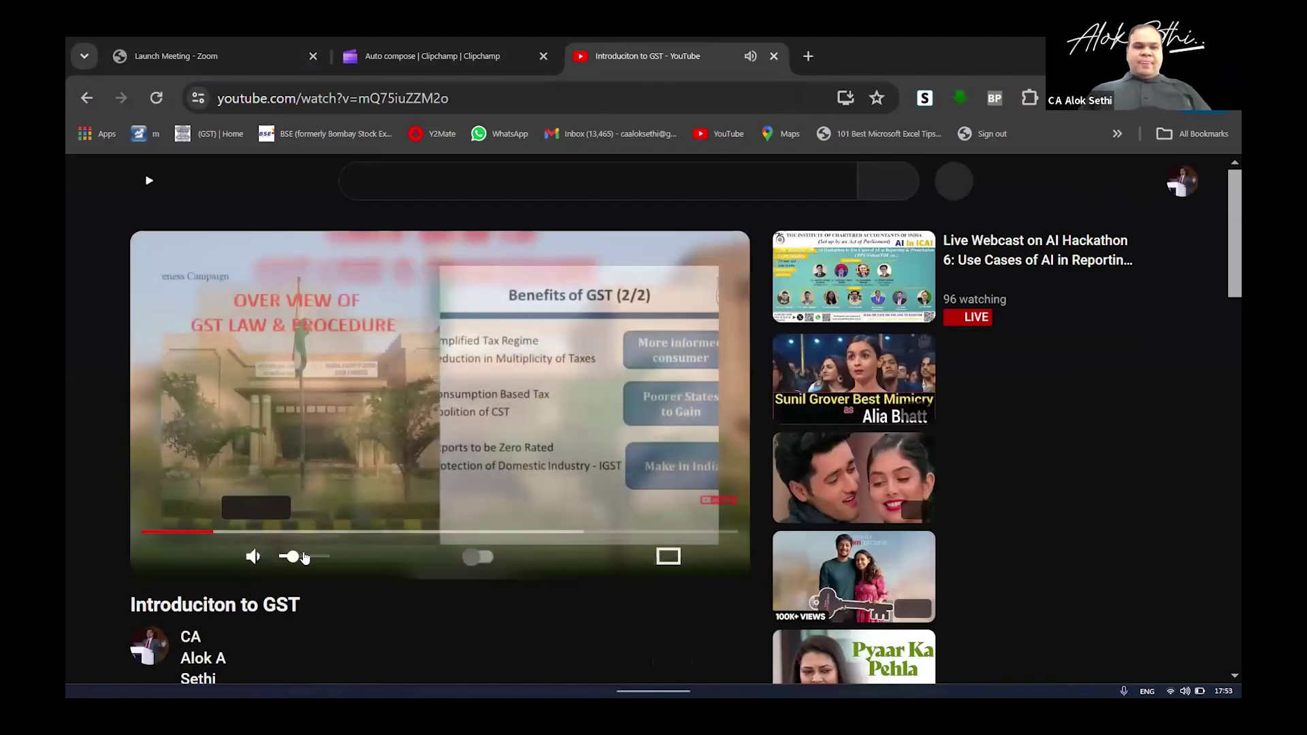
- Lower the YouTube player's volume slightly while the GST video plays
{"action": "left_click_drag", "start_coordinate": [324, 558], "coordinate": [307, 557]}
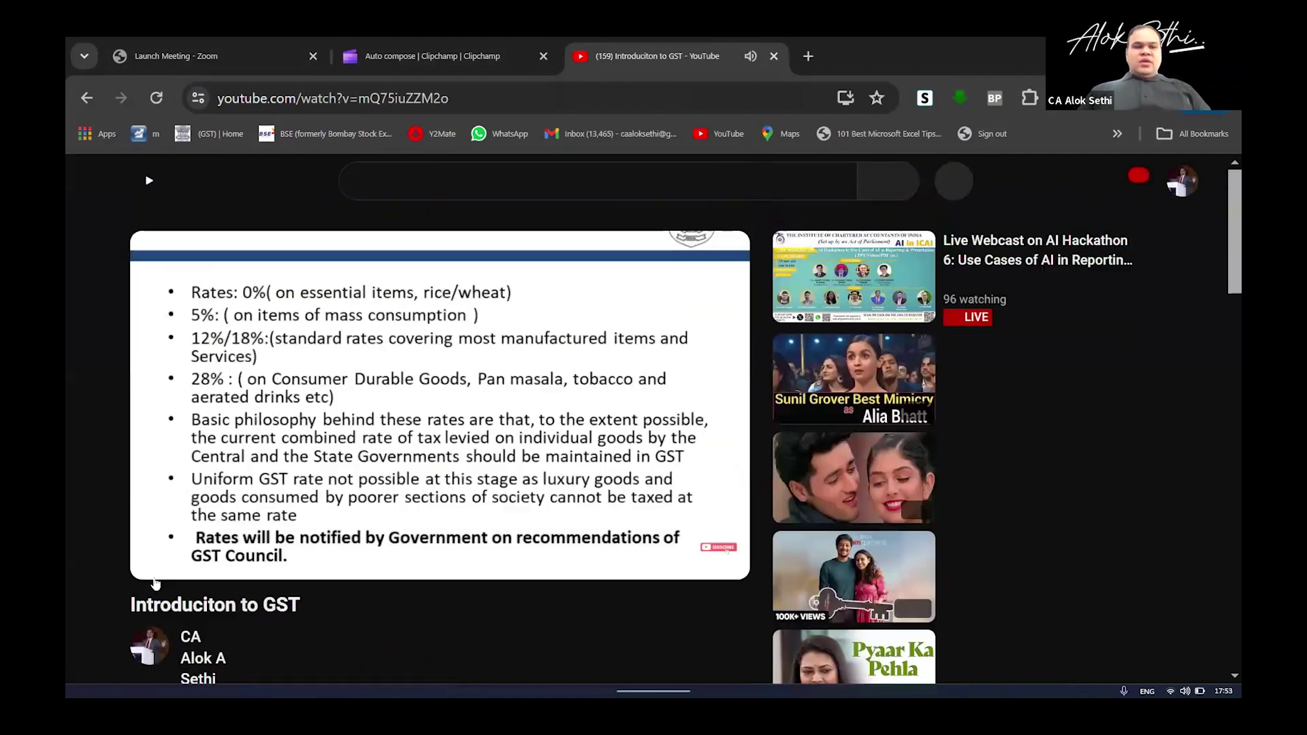
{"action": "mouse_move", "coordinate": [204, 507]}
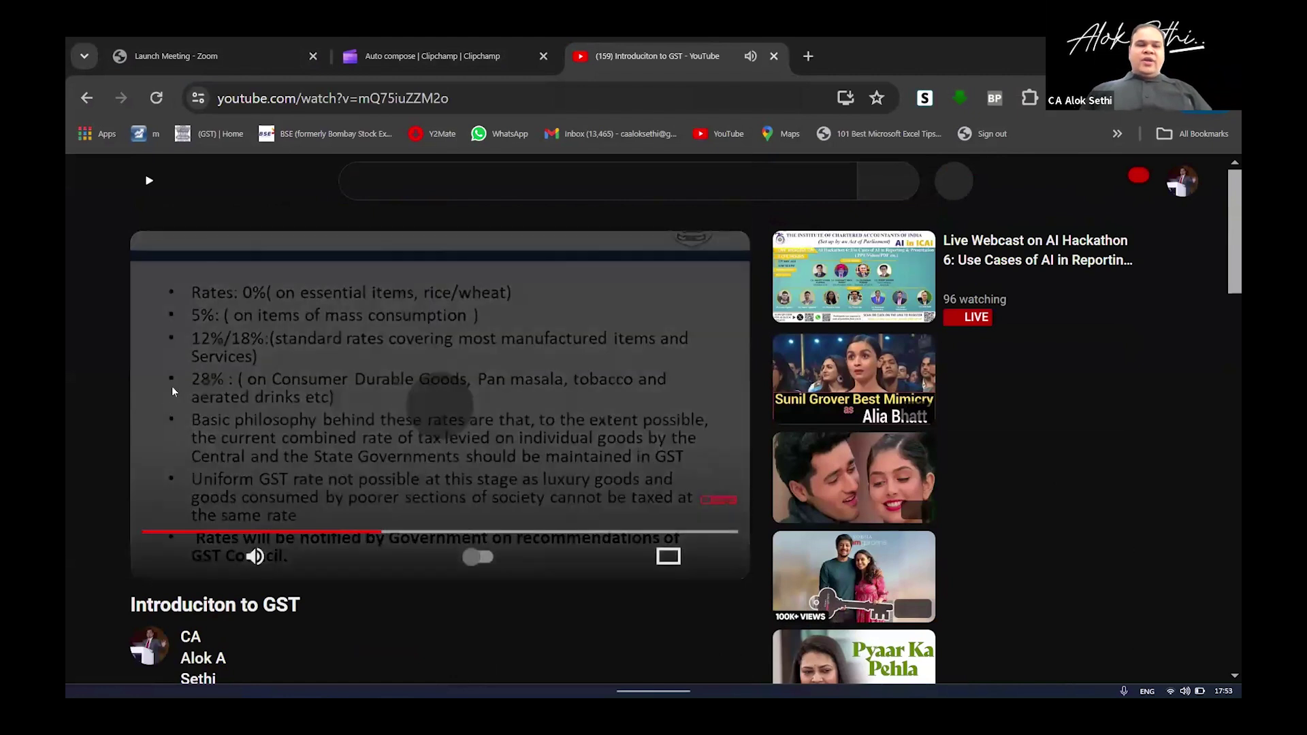
- Close the YouTube tab to return to Clipchamp's export page
{"action": "left_click", "coordinate": [774, 56]}
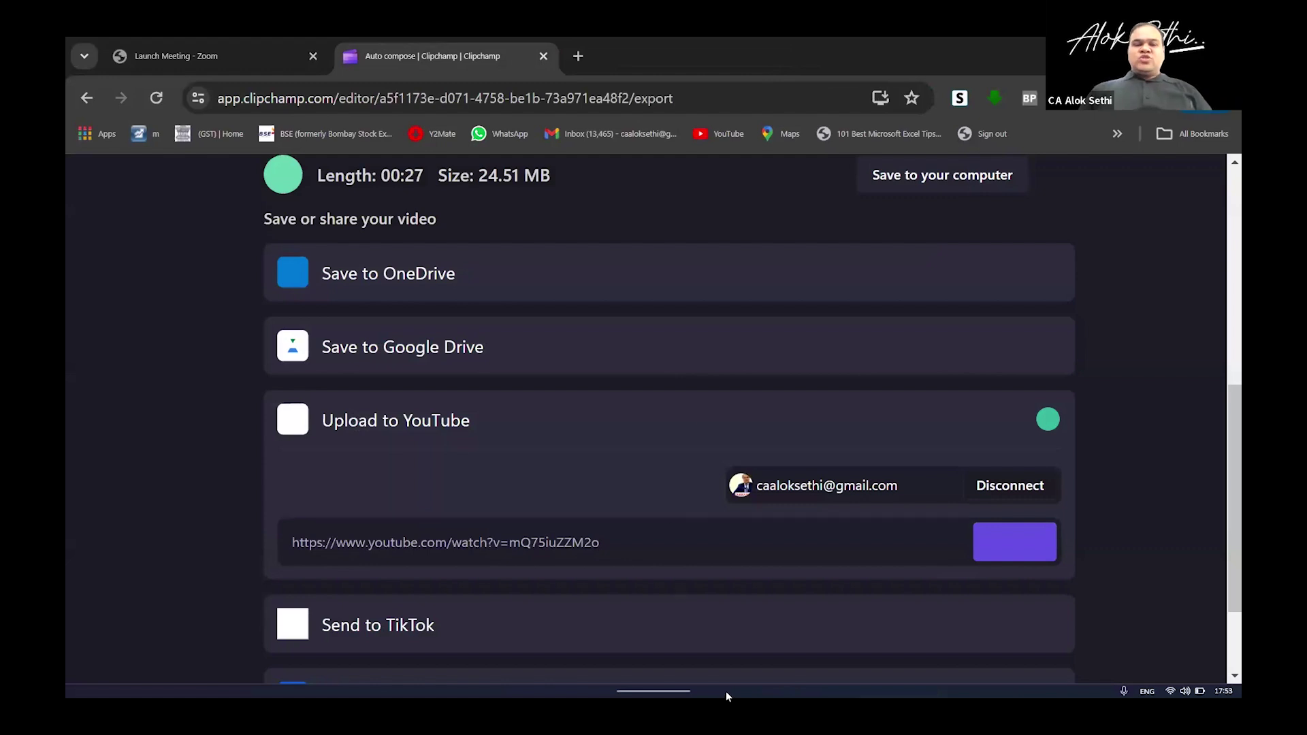